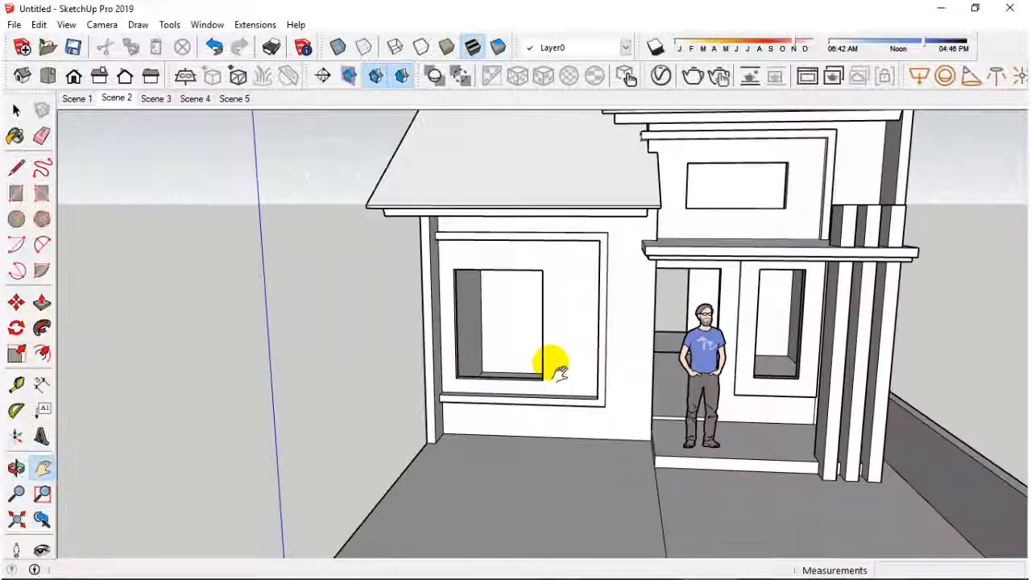
# - Draw a rectangle over the front window opening in the wall beside the porch, from its upper corner to the opposite lower corner
pyautogui.scroll(-2, 378, 427)
pyautogui.scroll(3, 483, 423)
pyautogui.scroll(-1, 398, 353)
pyautogui.moveTo(397, 353); pyautogui.dragTo(282, 306)
pyautogui.click(299, 213)
pyautogui.scroll(-3, 303, 216)
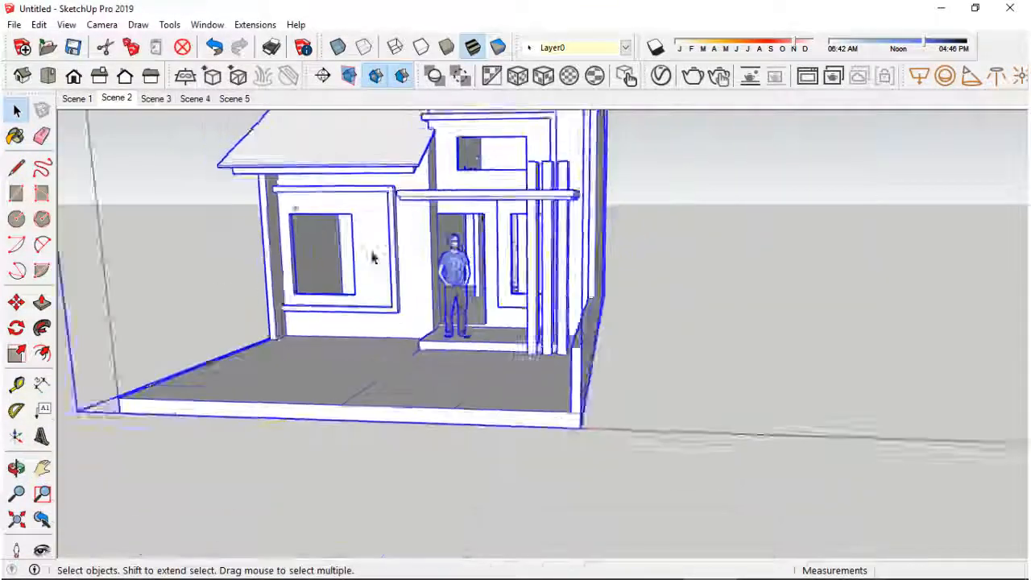
pyautogui.scroll(8, 379, 340)
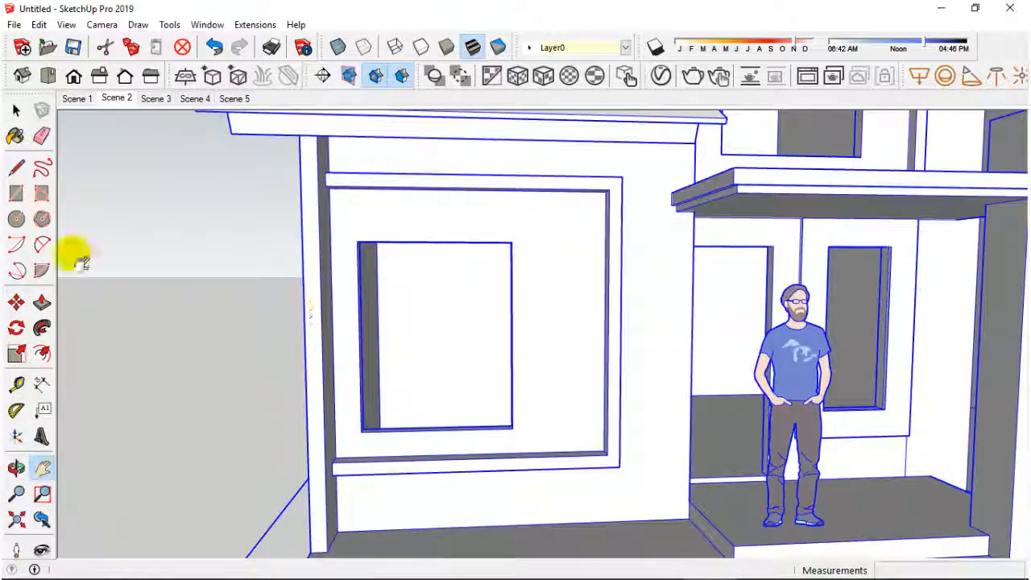
pyautogui.click(16, 193)
pyautogui.scroll(1, 433, 320)
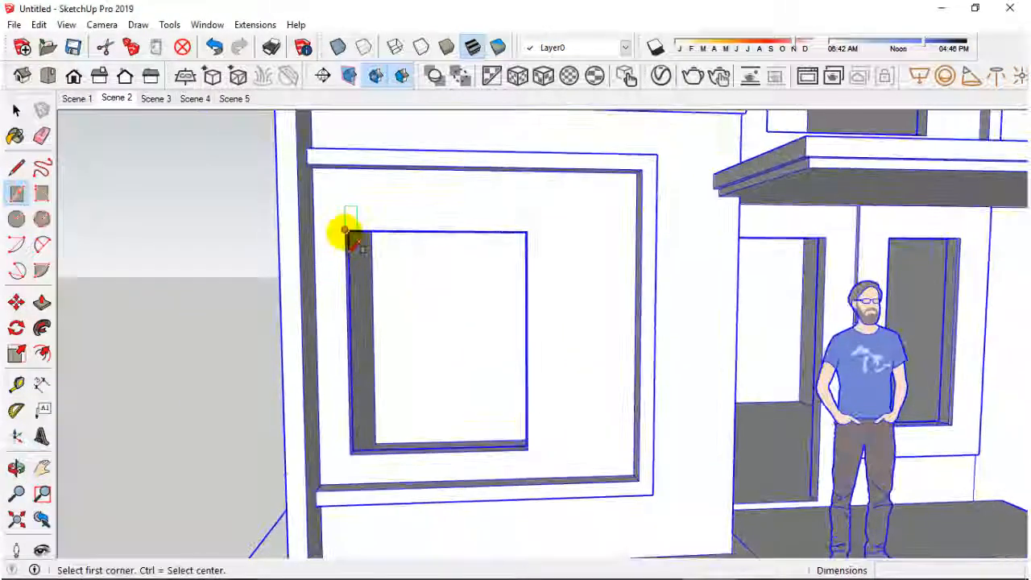
pyautogui.click(345, 231)
pyautogui.click(527, 451)
# - Offset the window rectangle inward by 4 cm to outline the frame
pyautogui.click(42, 353)
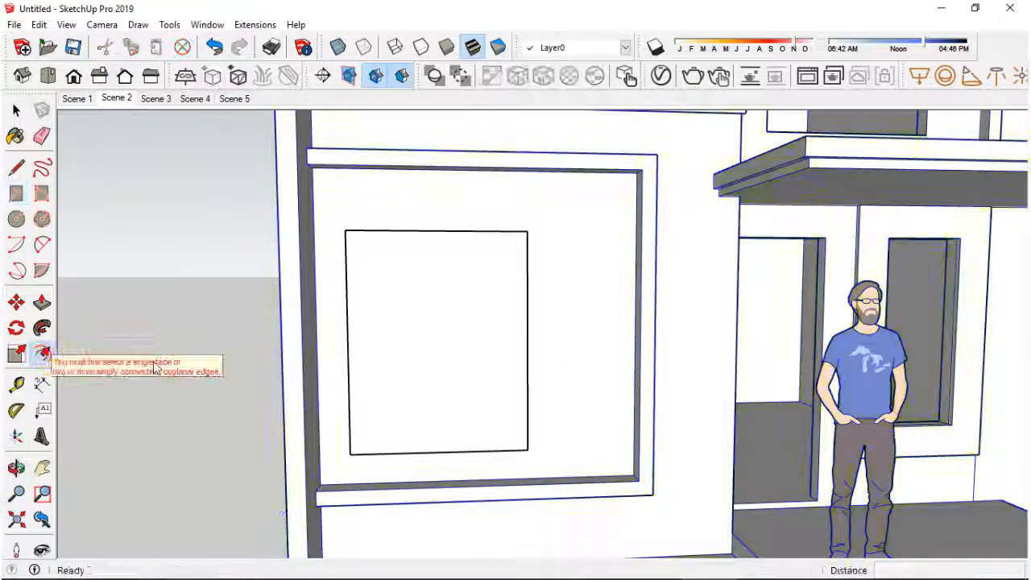
pyautogui.click(346, 320)
pyautogui.write('4')
pyautogui.press('Return')
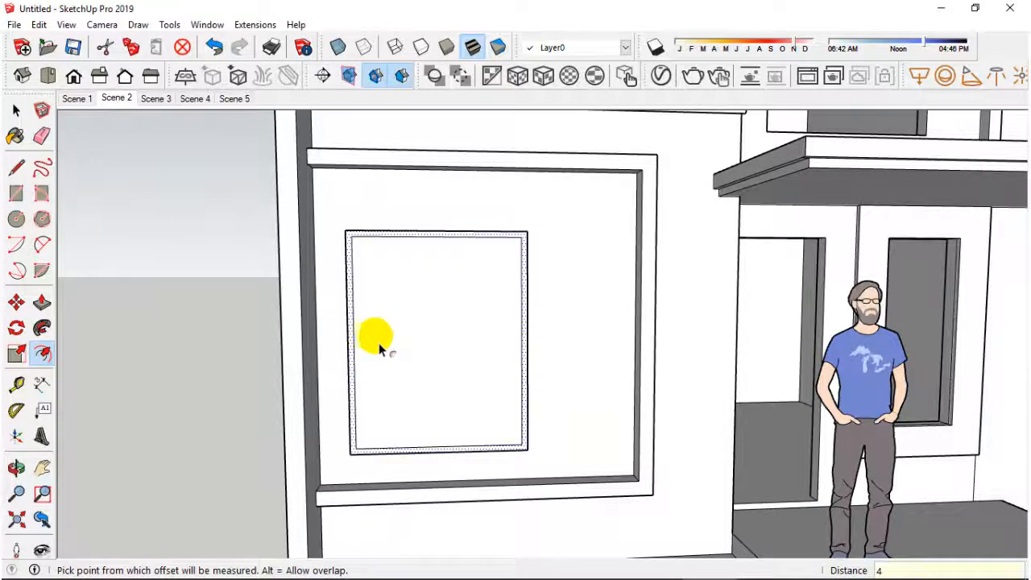
# - Draw a vertical line through the middle of the inner window outline and copy it sideways to form a central mullion
pyautogui.click(16, 166)
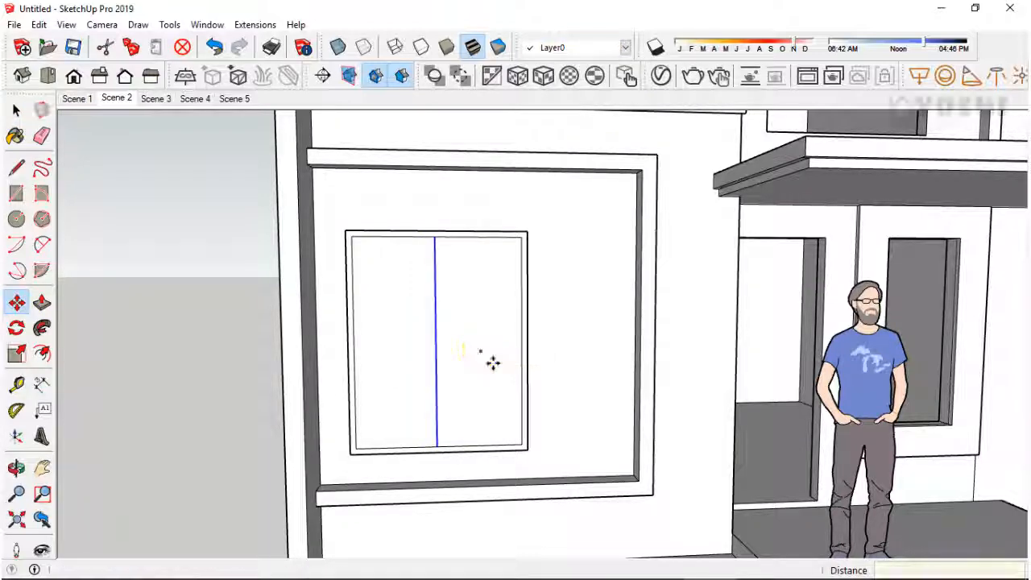
pyautogui.keyDown('ctrl'); pyautogui.click(493, 351); pyautogui.keyUp('ctrl')
pyautogui.press('Return')
# - Erase the short edge segments between the mullion lines so the mullion merges with the window frame
pyautogui.click(42, 136)
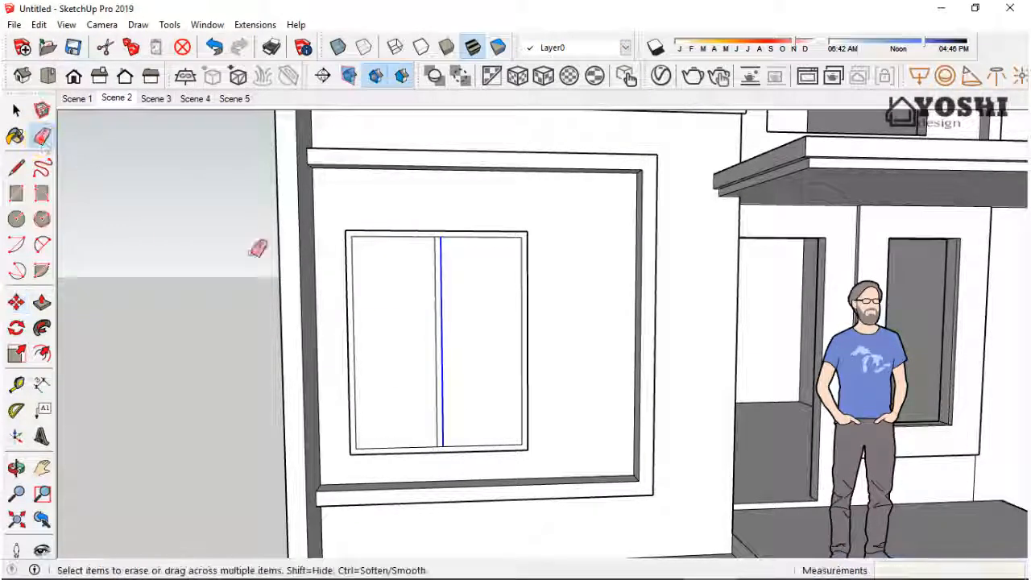
pyautogui.scroll(4, 439, 242)
pyautogui.scroll(-4, 455, 232)
pyautogui.scroll(4, 455, 447)
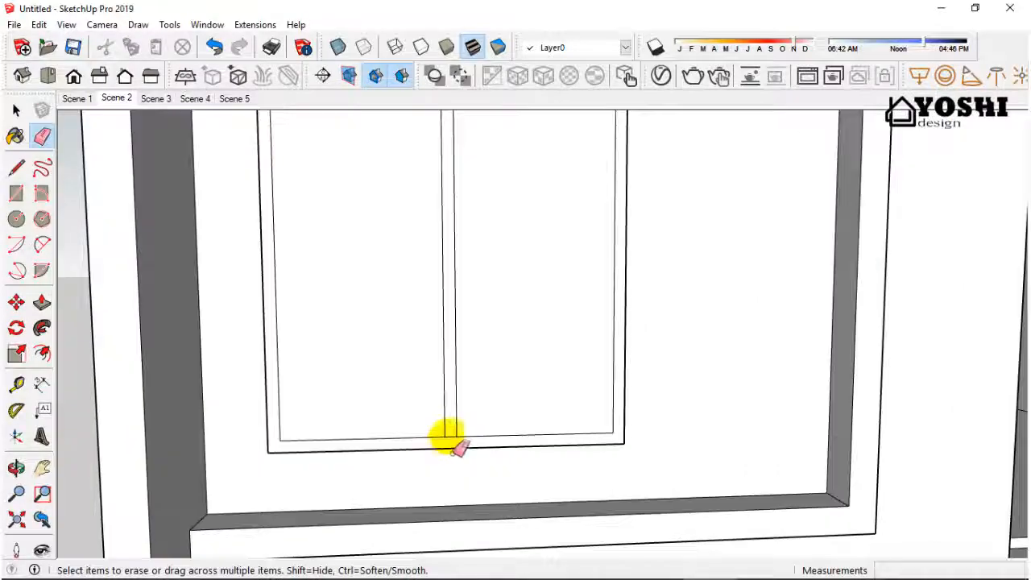
pyautogui.moveTo(464, 445); pyautogui.dragTo(346, 358, button='middle')
# - Extrude the window frame face outward by 12 cm
pyautogui.click(17, 302)
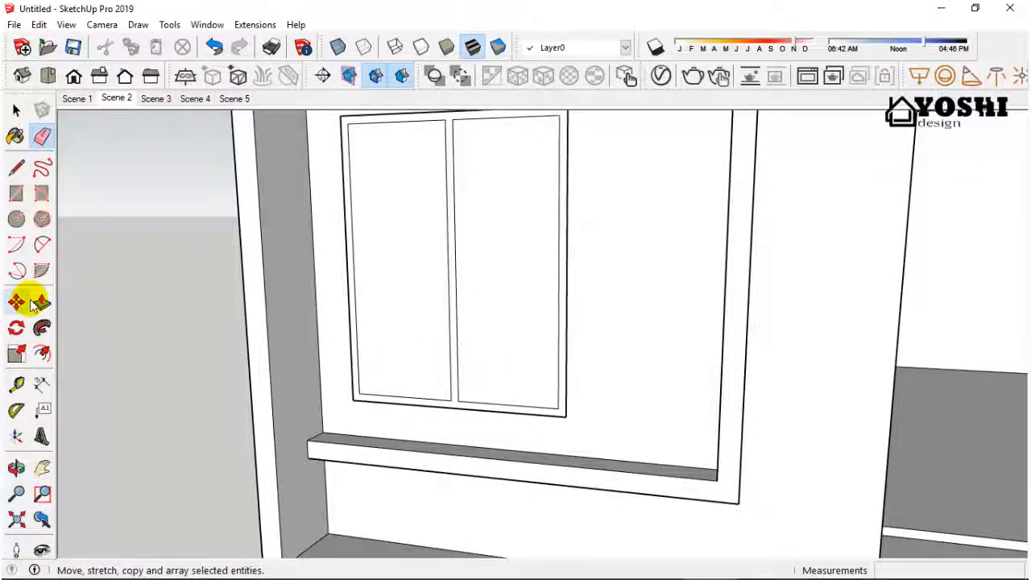
pyautogui.click(366, 399)
pyautogui.write('12')
pyautogui.press('Return')
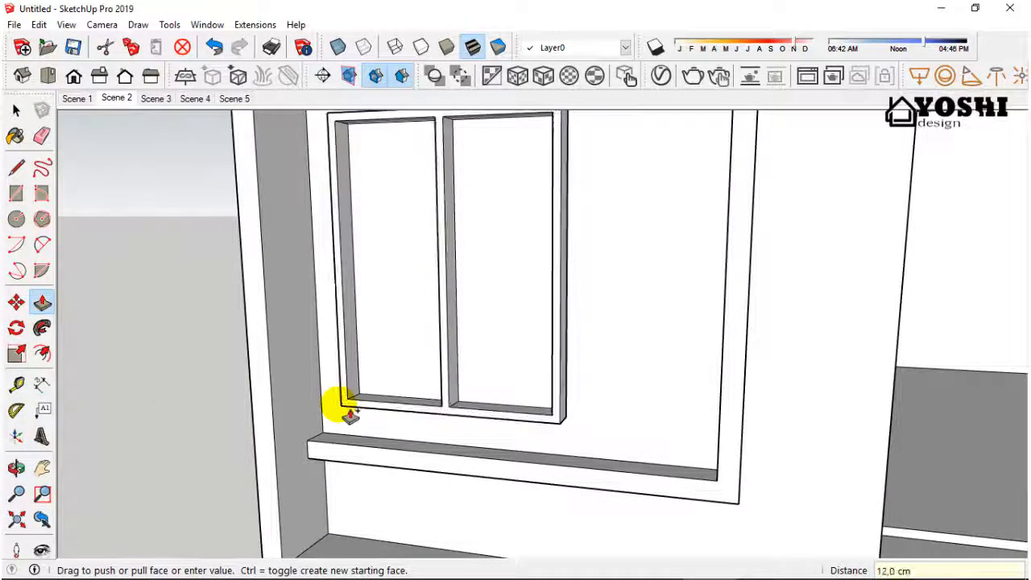
# - Pull both window panes out flush with the front face of the frame
pyautogui.click(391, 392)
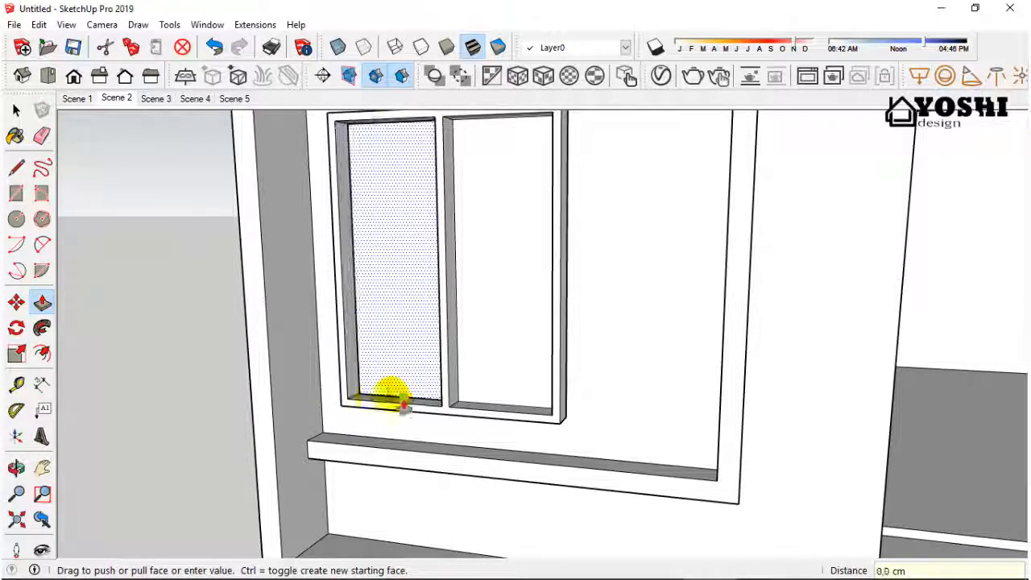
pyautogui.click(483, 385)
pyautogui.click(491, 388)
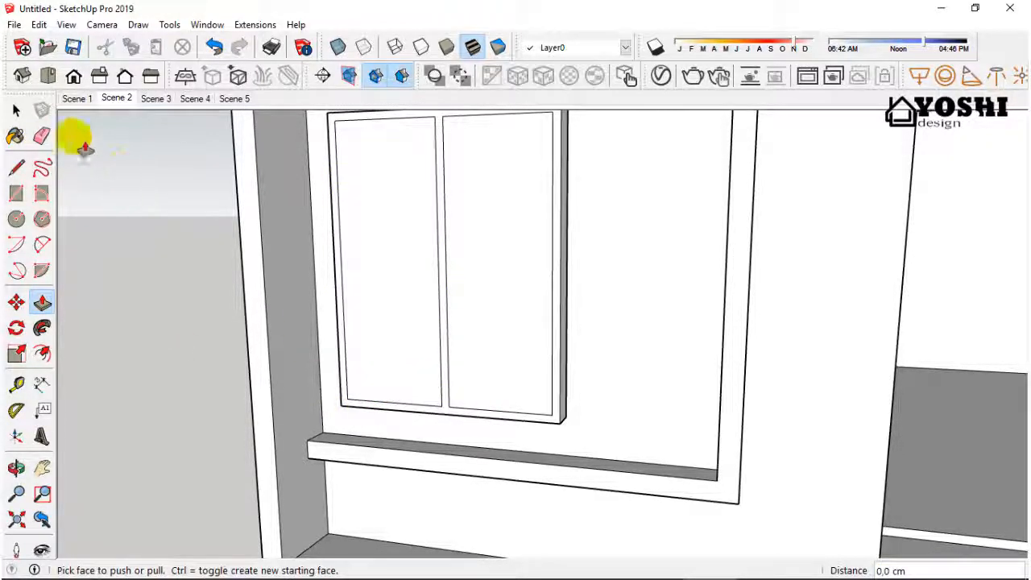
# - Erase the right-hand pane face and make the left-hand pane a group
pyautogui.rightClick(490, 261)
pyautogui.click(525, 287)
pyautogui.click(392, 275)
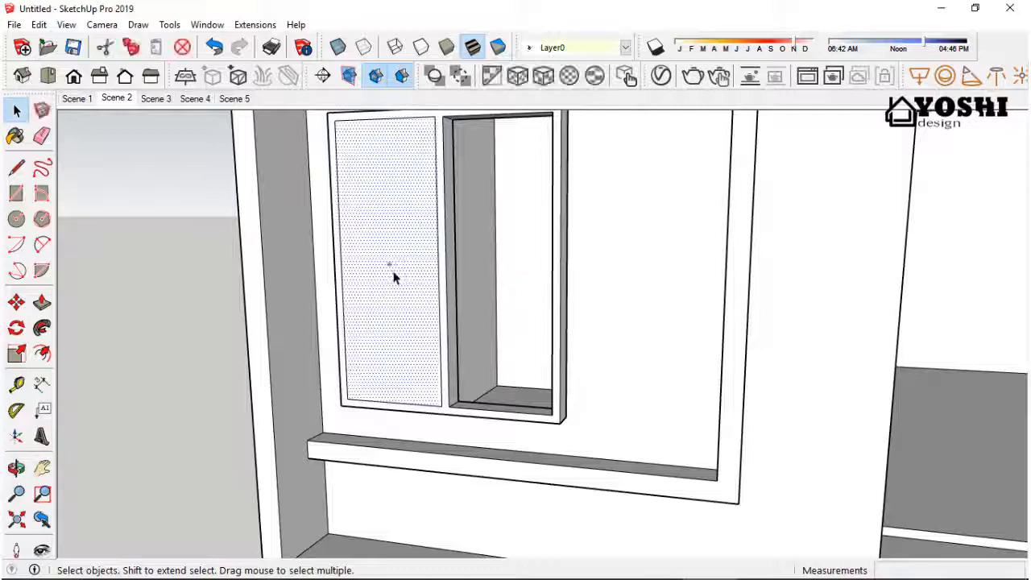
pyautogui.rightClick(391, 269)
pyautogui.click(439, 396)
# - Offset the left pane's outline inward by 7 cm inside its group to form the sash border
pyautogui.moveTo(120, 345); pyautogui.dragTo(346, 349, button='middle')
pyautogui.click(42, 352)
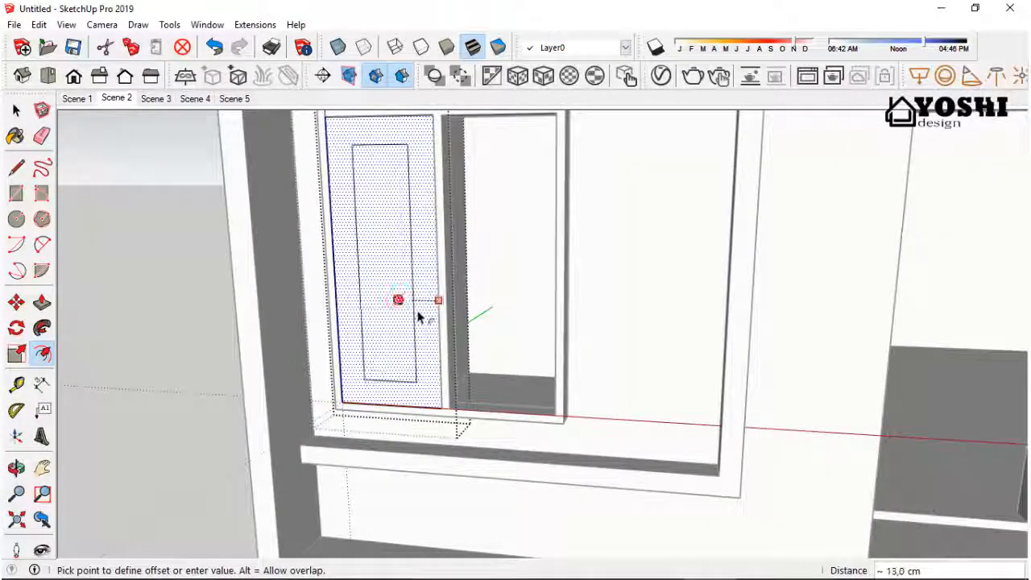
pyautogui.click(415, 312)
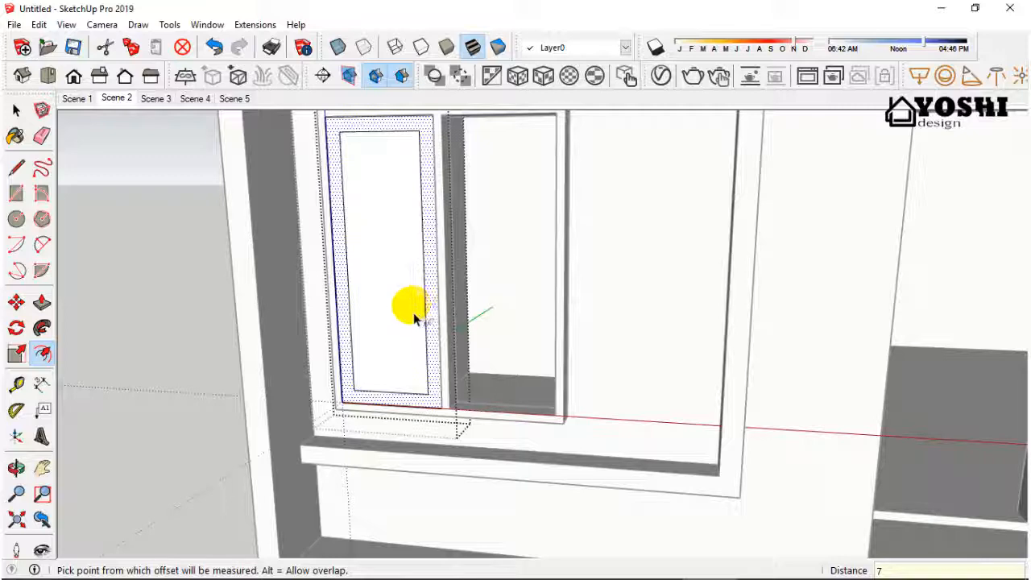
# - Push/pull the left sash so its border has thickness and its inner panel is recessed
pyautogui.click(42, 303)
pyautogui.click(354, 367)
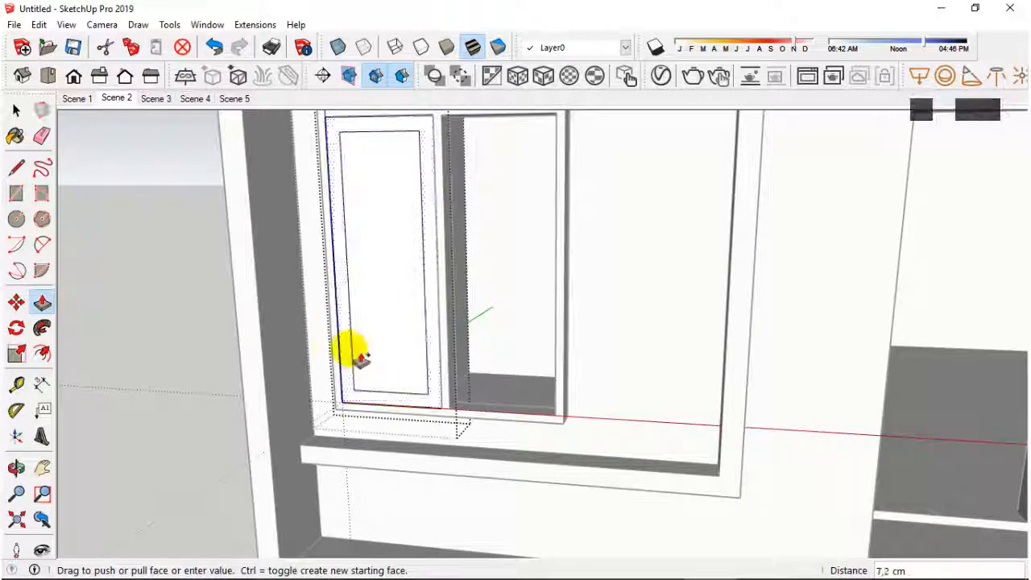
pyautogui.click(349, 350)
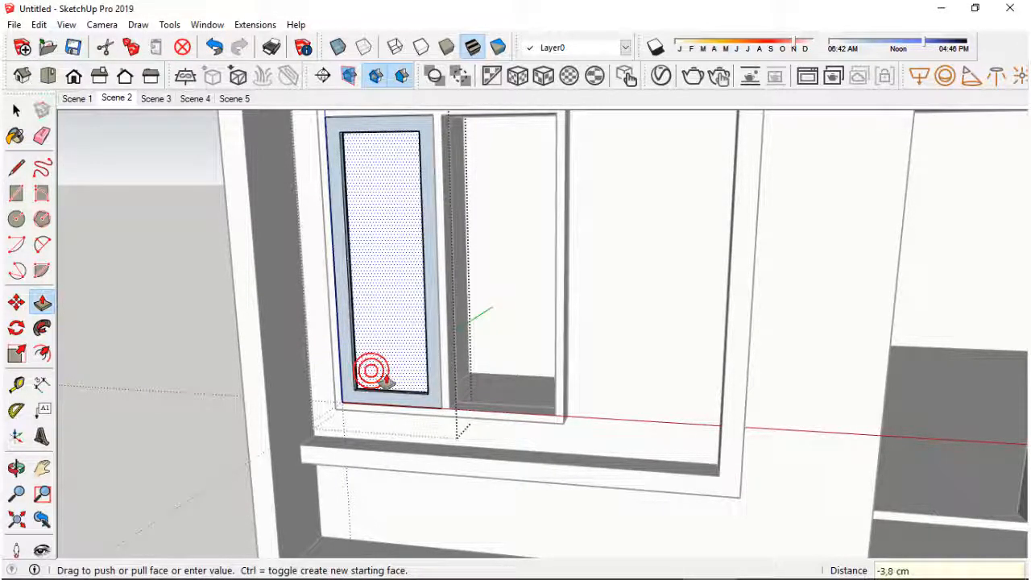
pyautogui.click(79, 258)
# - Reverse the front face of the left sash border
pyautogui.click(16, 110)
pyautogui.scroll(2, 322, 398)
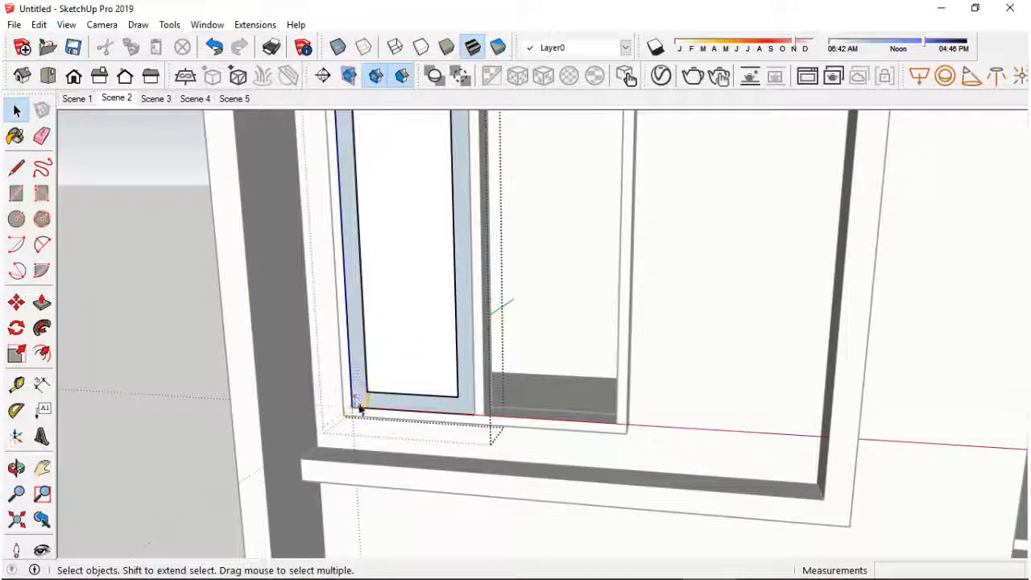
pyautogui.rightClick(355, 395)
pyautogui.moveTo(414, 231)
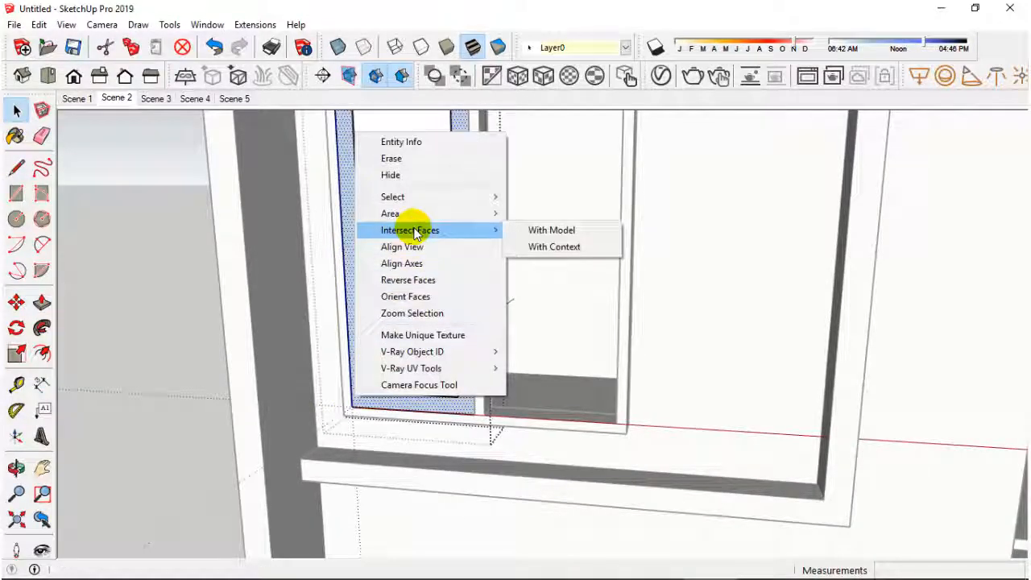
pyautogui.click(412, 281)
# - Copy the left sash group from its upper corner into the matching corner of the empty right-hand opening
pyautogui.scroll(-3, 413, 284)
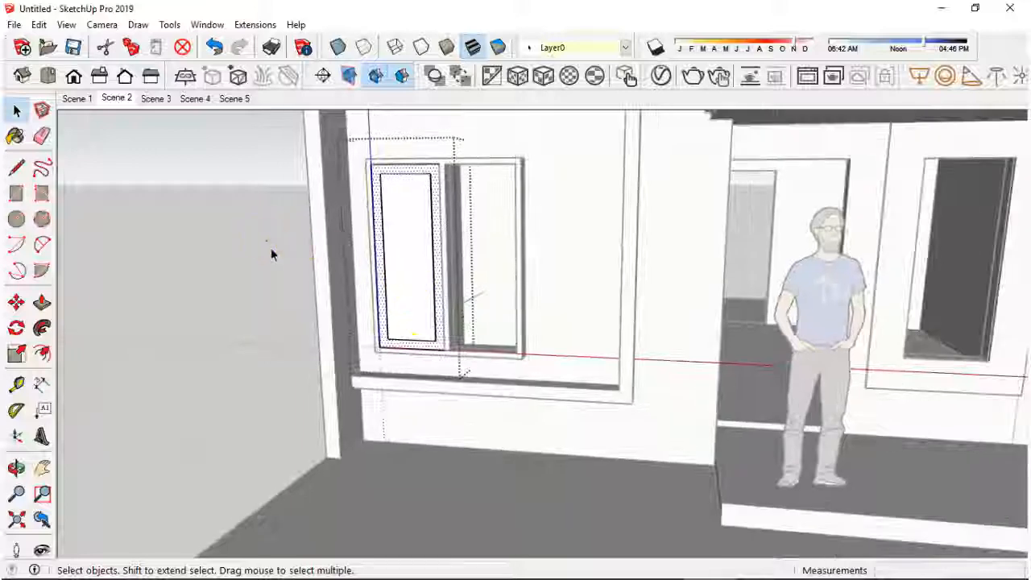
pyautogui.scroll(2, 394, 199)
pyautogui.click(16, 302)
pyautogui.scroll(2, 367, 149)
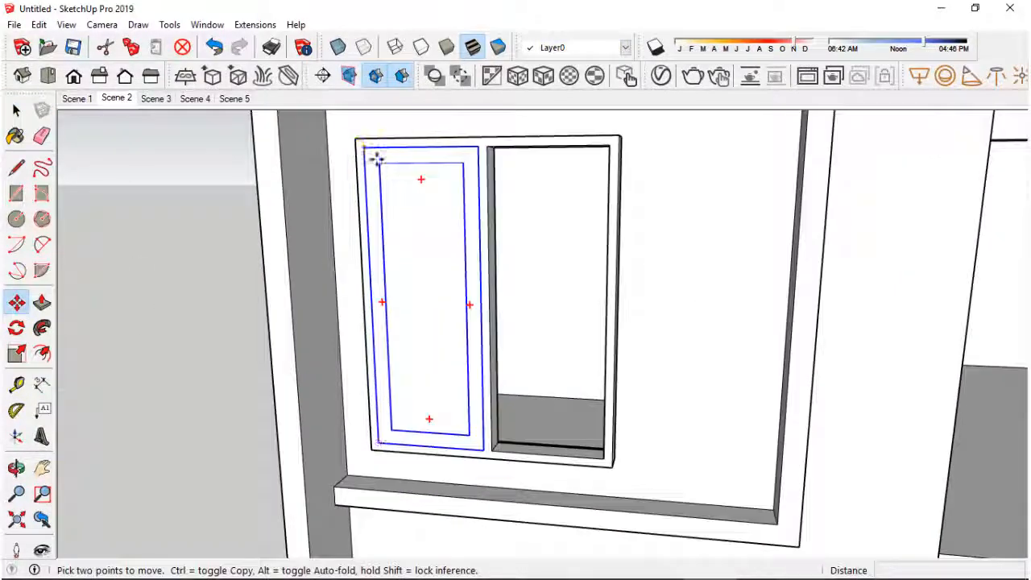
pyautogui.click(367, 149)
pyautogui.press('ctrl')
pyautogui.click(505, 158)
# - Paint the right sash's inner panel with Translucent Glass Gray from the Glass and Mirrors materials
pyautogui.press('b')
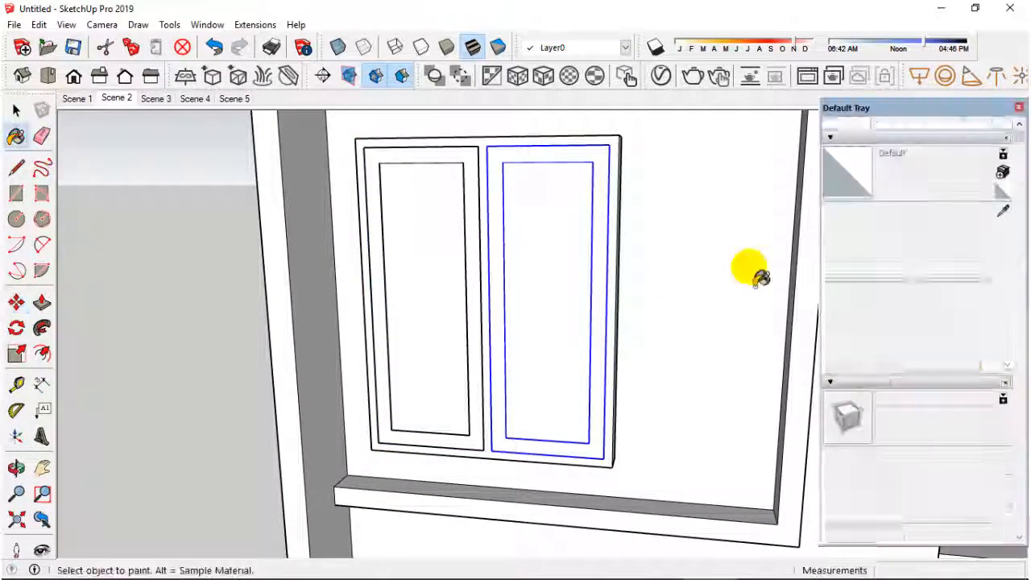
pyautogui.click(986, 235)
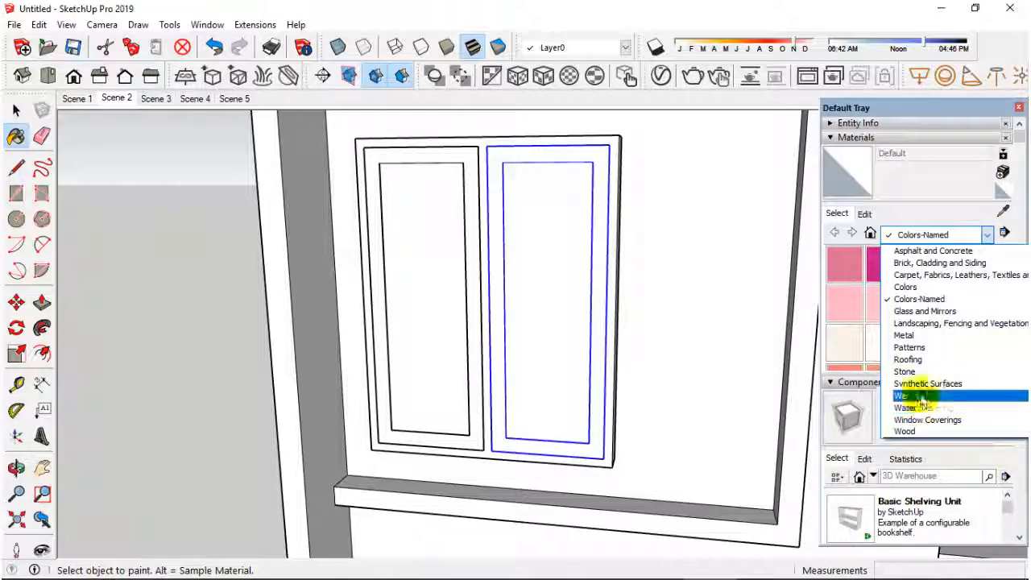
pyautogui.click(916, 311)
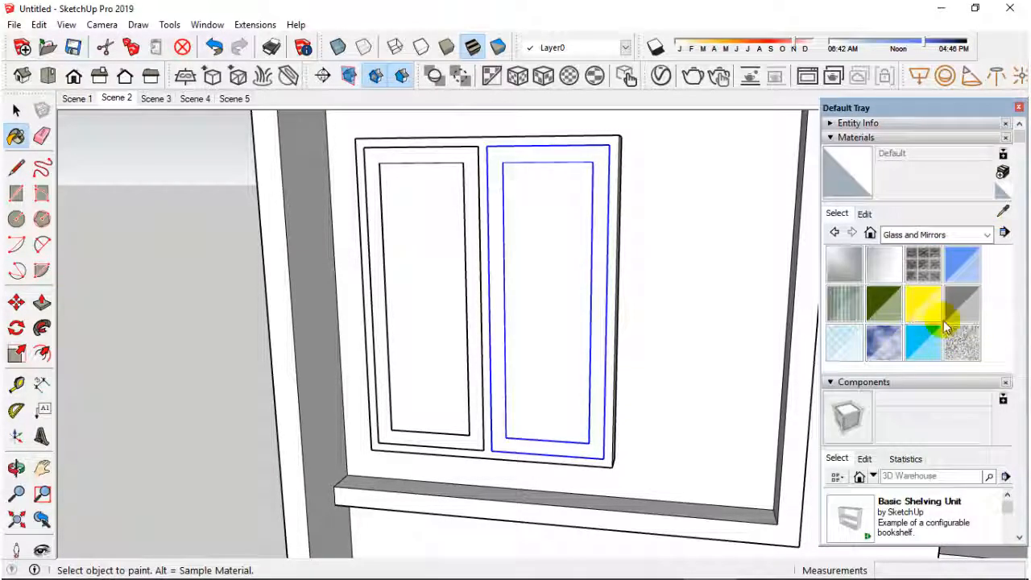
pyautogui.click(945, 319)
pyautogui.click(16, 110)
pyautogui.doubleClick(548, 322)
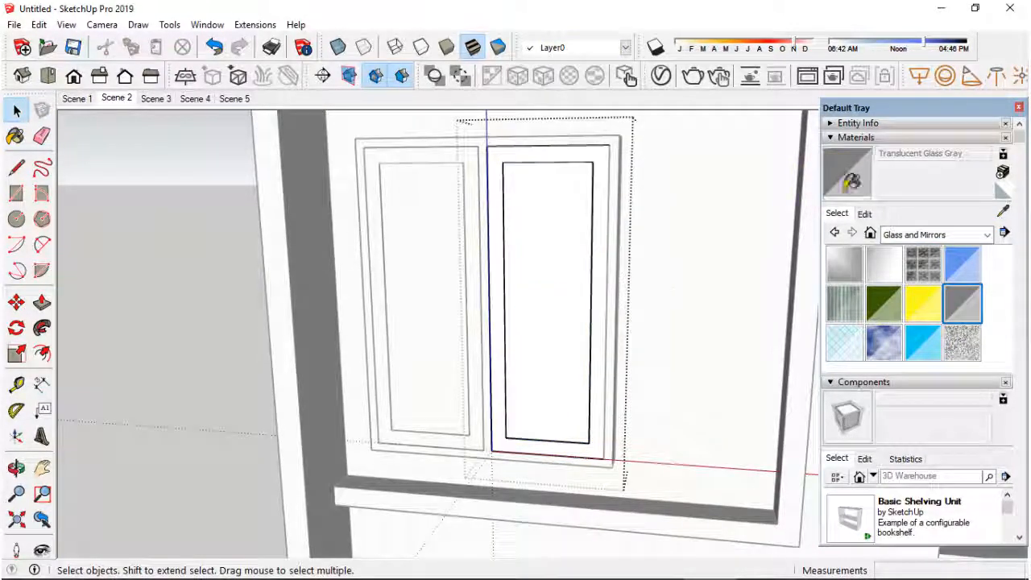
pyautogui.press('b')
pyautogui.click(553, 255)
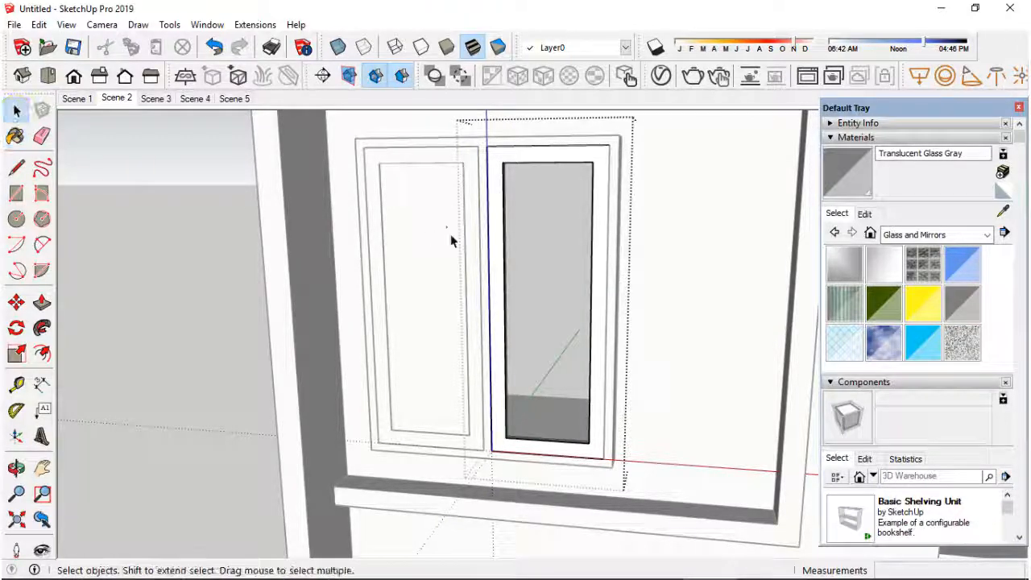
# - Paint the left sash's inner panel with Translucent Glass Gray
pyautogui.doubleClick(451, 240)
pyautogui.click(846, 171)
pyautogui.click(446, 251)
pyautogui.click(16, 111)
# - Group the window frame geometry and combine it with both glazed sashes into a single window group
pyautogui.scroll(-2, 505, 276)
pyautogui.click(505, 280)
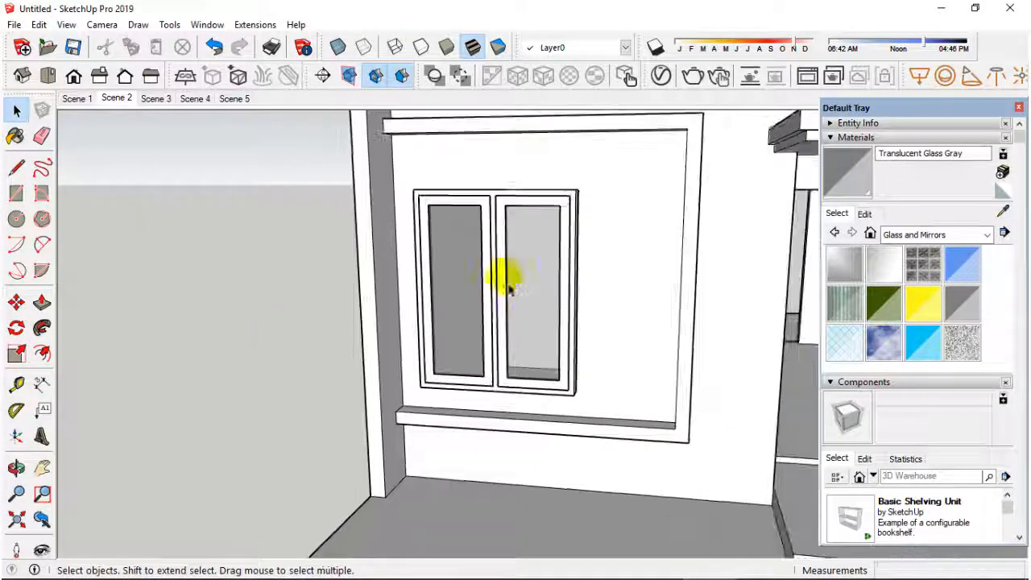
pyautogui.moveTo(506, 281); pyautogui.dragTo(496, 312, button='middle')
pyautogui.scroll(1, 504, 308)
pyautogui.click(539, 309)
pyautogui.keyDown('shift'); pyautogui.click(459, 238); pyautogui.keyUp('shift')
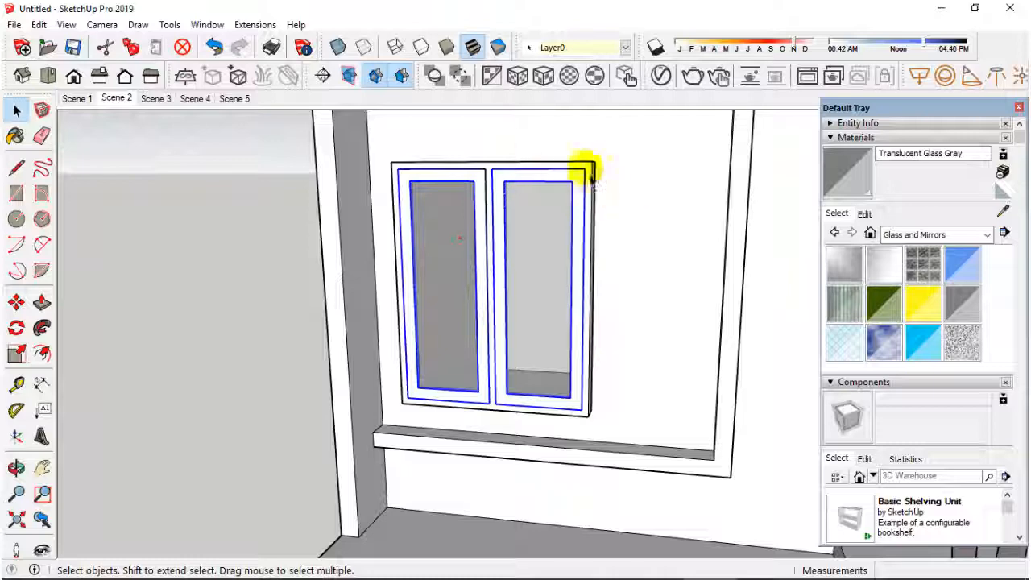
pyautogui.rightClick(592, 180)
pyautogui.click(633, 298)
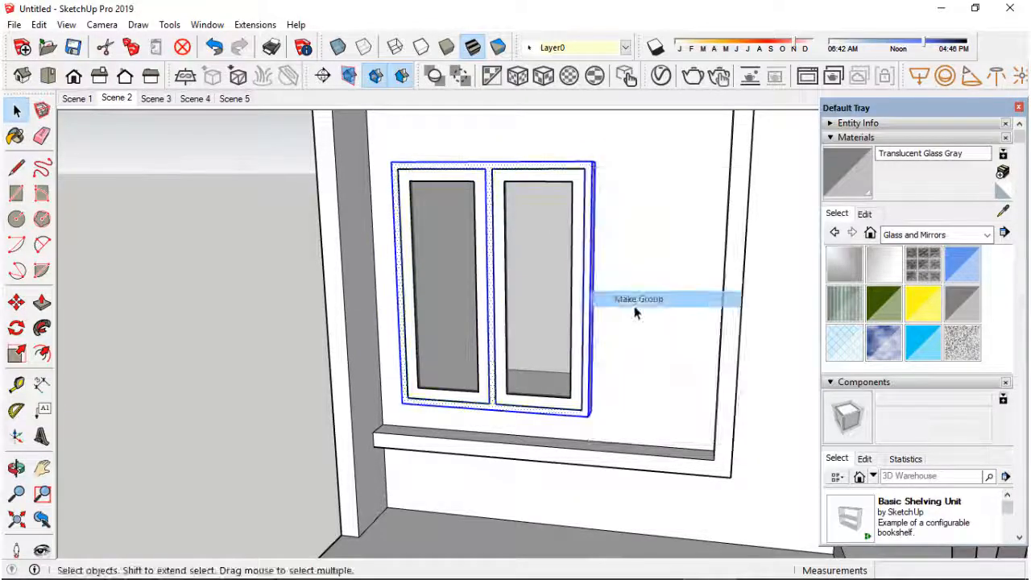
pyautogui.rightClick(476, 178)
pyautogui.click(511, 326)
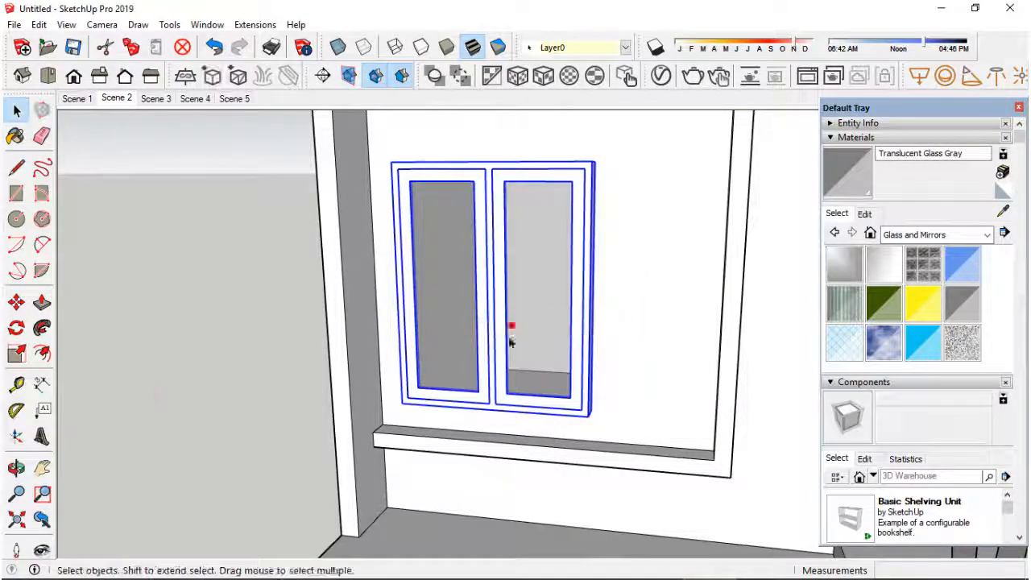
# - Move the window group back into the wall opening by its lower corner so it sits flush with the wall
pyautogui.click(16, 302)
pyautogui.scroll(3, 557, 425)
pyautogui.click(593, 409)
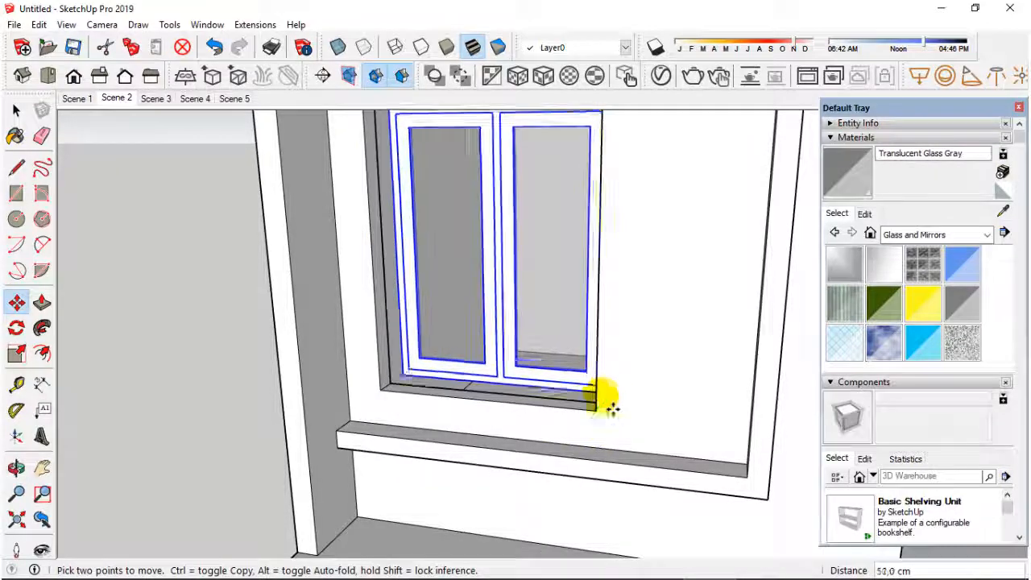
pyautogui.scroll(-2, 607, 420)
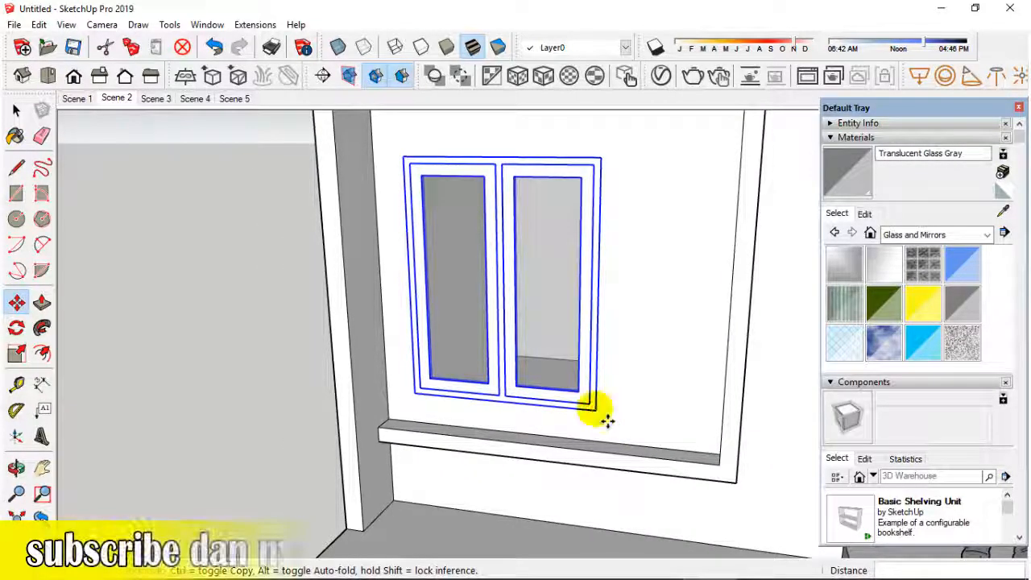
pyautogui.scroll(-3, 492, 407)
pyautogui.click(16, 111)
pyautogui.scroll(-2, 330, 313)
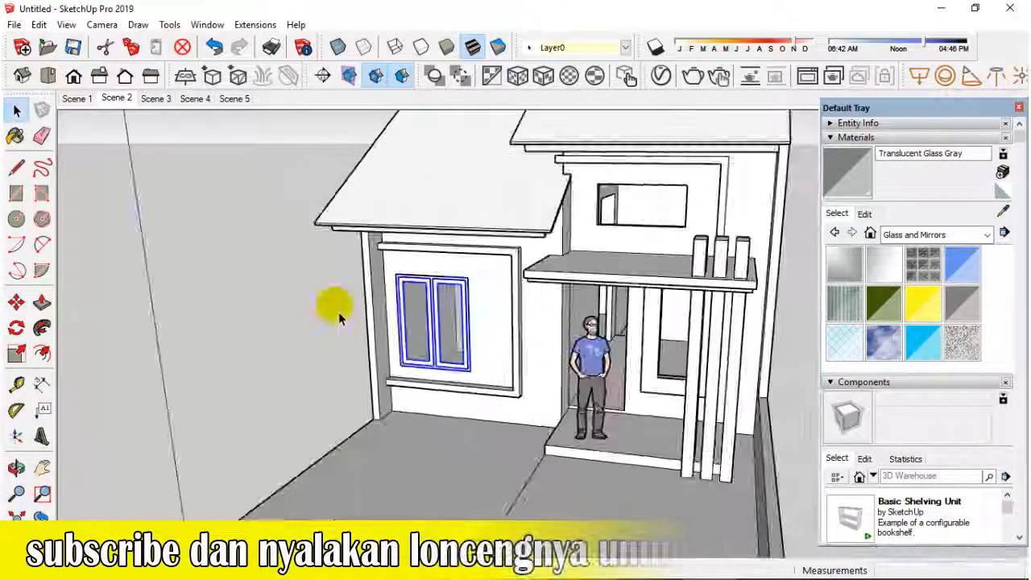
pyautogui.click(299, 319)
# - Draw a rectangle filling the door opening beneath the canopy, from its upper corner to the opposite lower corner
pyautogui.scroll(1, 322, 328)
pyautogui.moveTo(322, 329); pyautogui.dragTo(378, 301, button='middle')
pyautogui.click(41, 467)
pyautogui.moveTo(607, 306); pyautogui.dragTo(497, 350)
pyautogui.scroll(2, 497, 349)
pyautogui.moveTo(497, 350); pyautogui.dragTo(518, 288, button='middle')
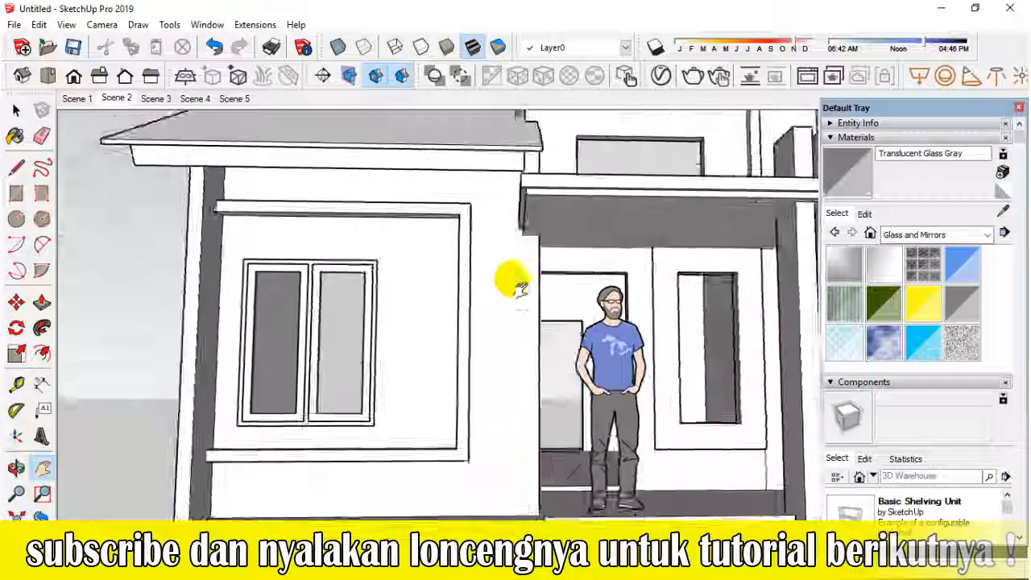
pyautogui.scroll(-1, 518, 288)
pyautogui.moveTo(517, 287); pyautogui.dragTo(379, 310)
pyautogui.click(16, 193)
pyautogui.scroll(2, 402, 293)
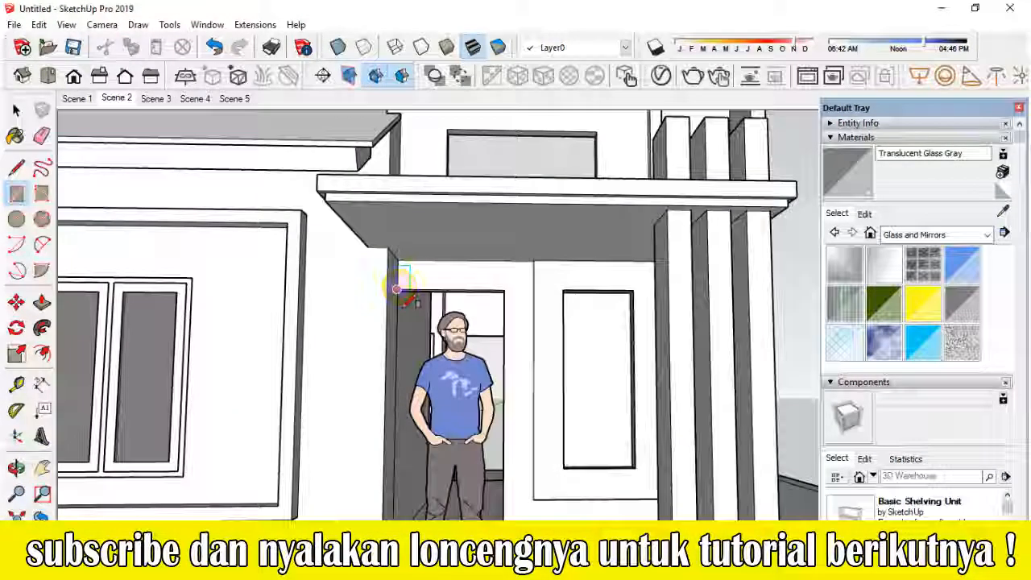
pyautogui.click(397, 287)
pyautogui.scroll(-2, 475, 355)
pyautogui.click(498, 494)
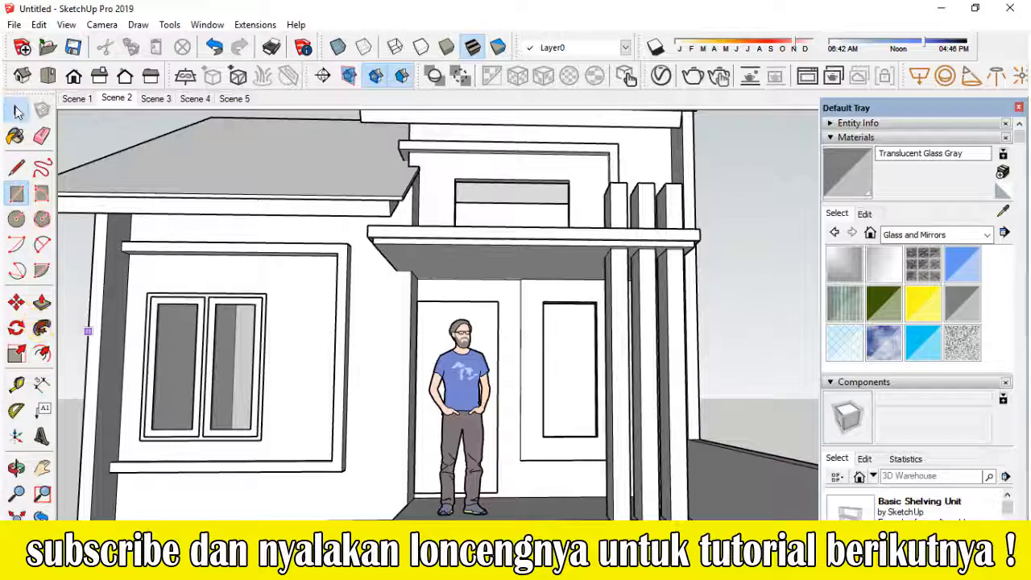
# - Erase the human figure standing in front of the door opening
pyautogui.click(18, 111)
pyautogui.rightClick(461, 365)
pyautogui.click(504, 177)
pyautogui.click(469, 376)
pyautogui.rightClick(470, 376)
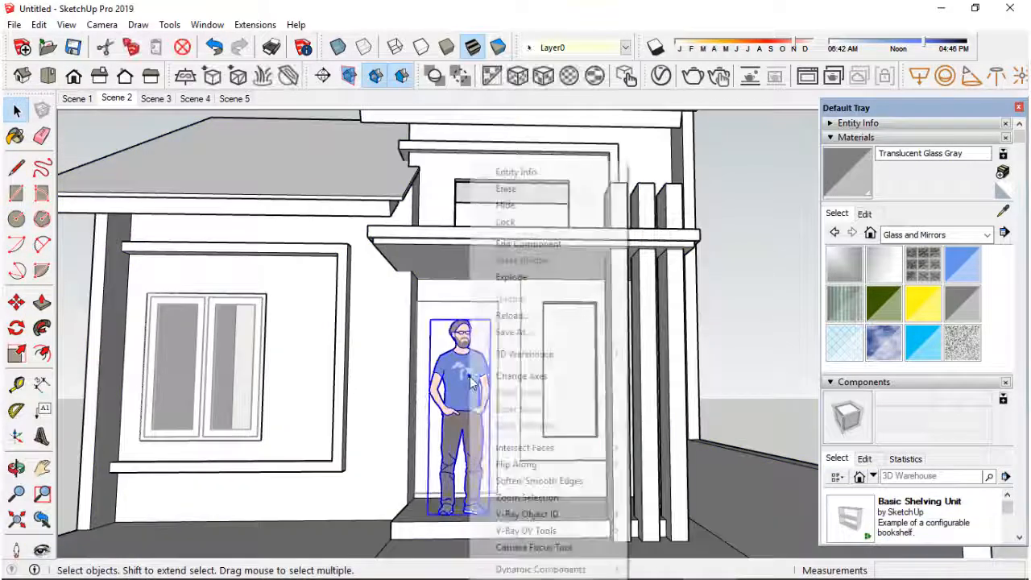
pyautogui.click(506, 190)
pyautogui.scroll(5, 471, 363)
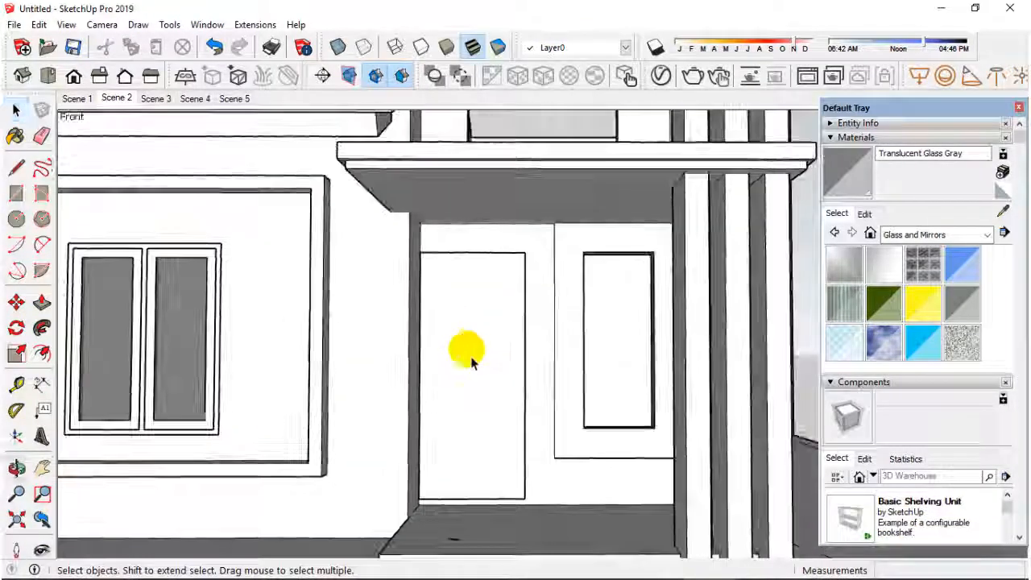
# - Offset the door rectangle's outline 4 cm inward to outline the door frame
pyautogui.click(469, 354)
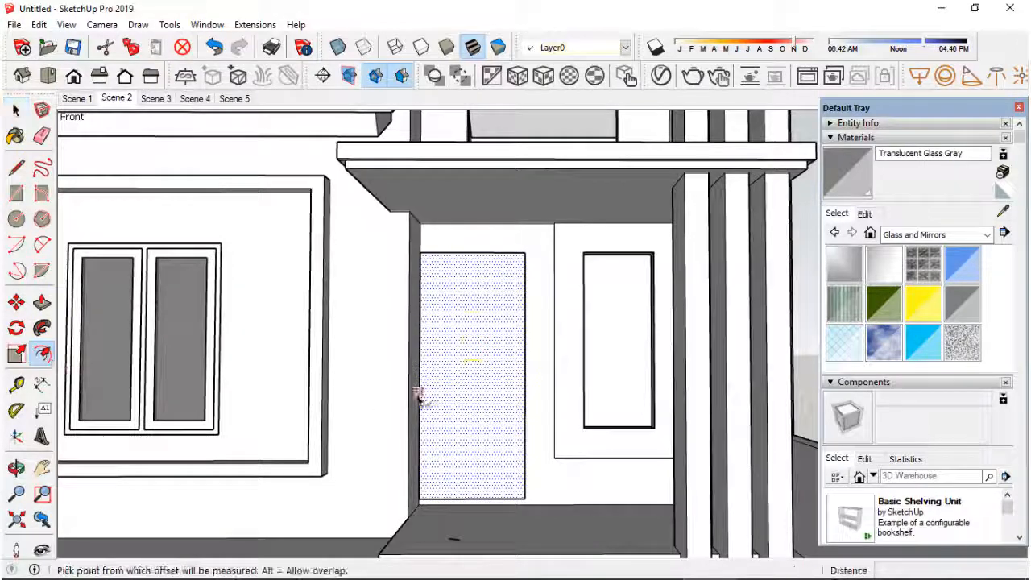
pyautogui.click(525, 351)
pyautogui.write('4')
pyautogui.press('Return')
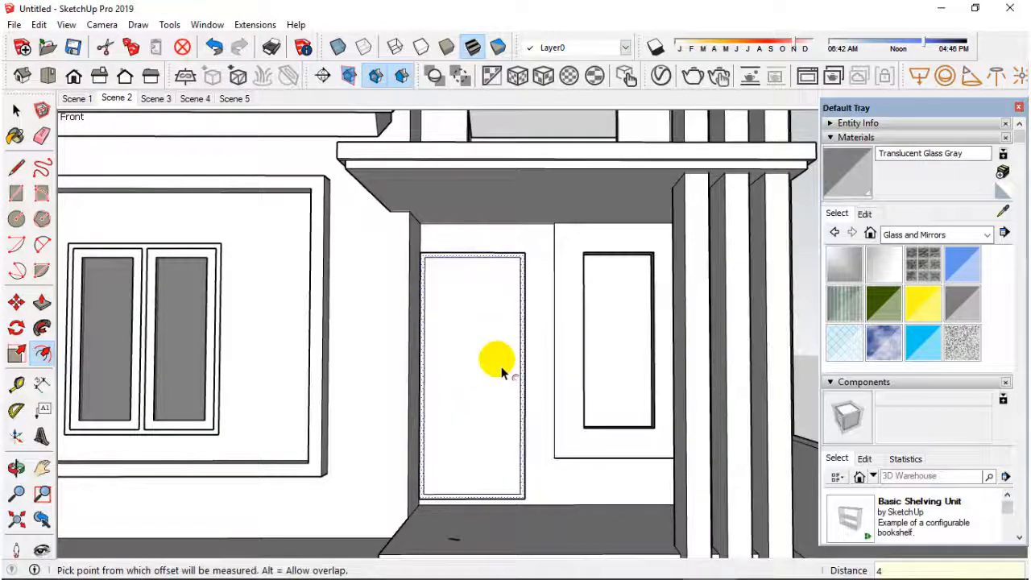
# - Extend the frame's inner vertical lines down to its base and erase the horizontal edges between them, leaving the frame without a bottom rail
pyautogui.click(16, 167)
pyautogui.scroll(5, 421, 484)
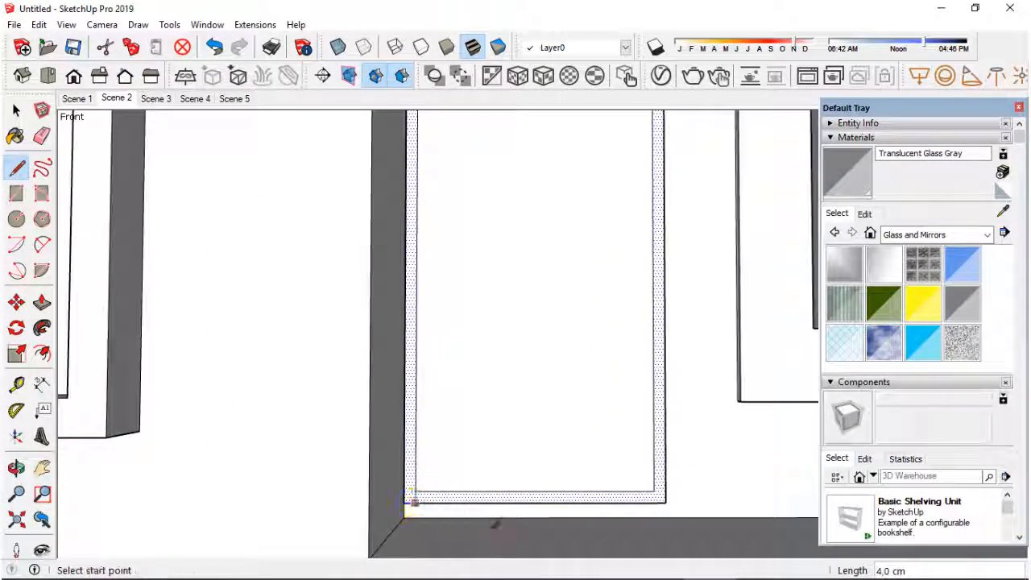
pyautogui.click(43, 138)
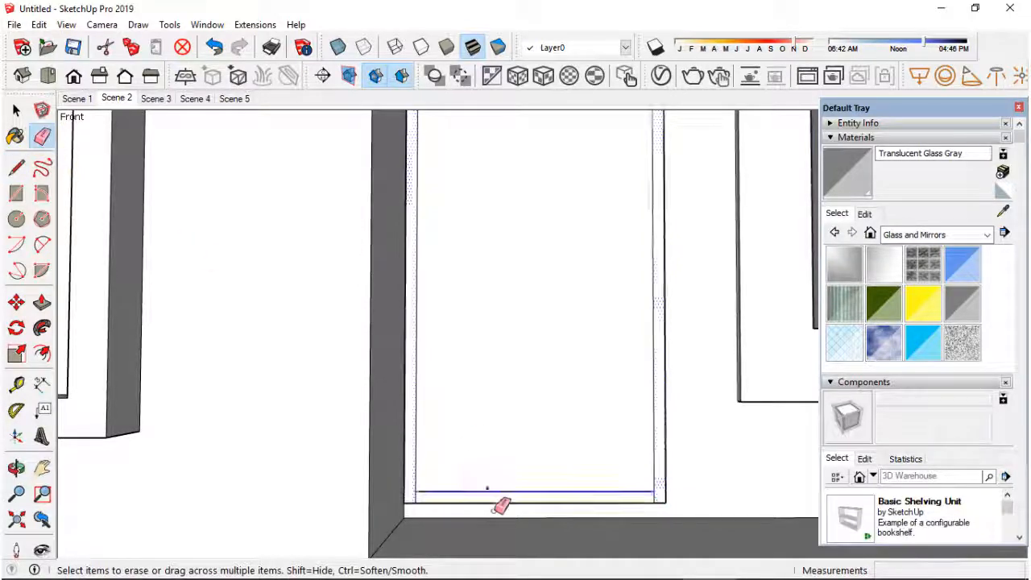
pyautogui.scroll(-2, 502, 499)
pyautogui.rightClick(472, 499)
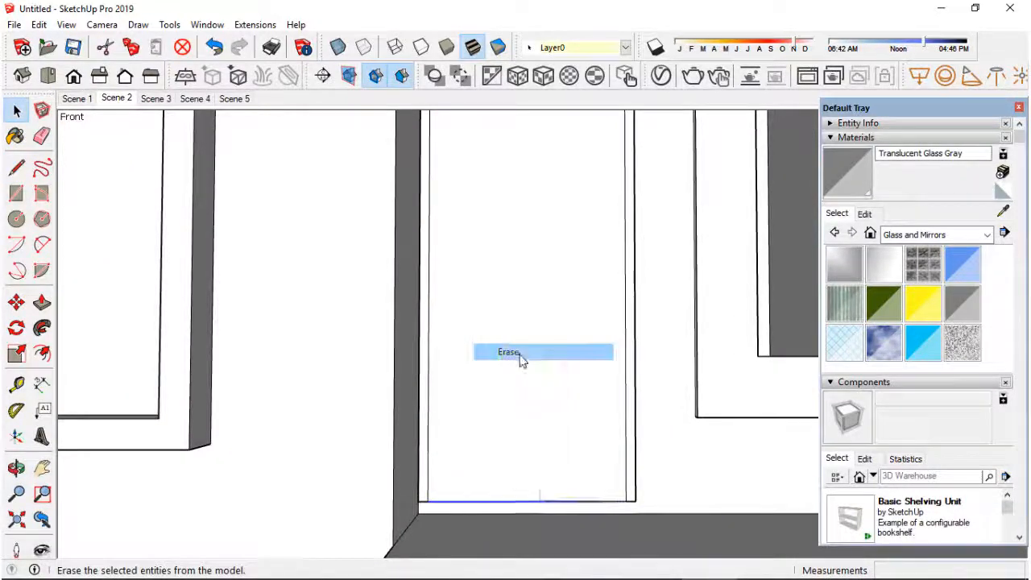
pyautogui.click(520, 356)
# - Push/Pull the door frame face outward 12 cm
pyautogui.moveTo(520, 356); pyautogui.dragTo(453, 410, button='middle')
pyautogui.press('p')
pyautogui.click(358, 342)
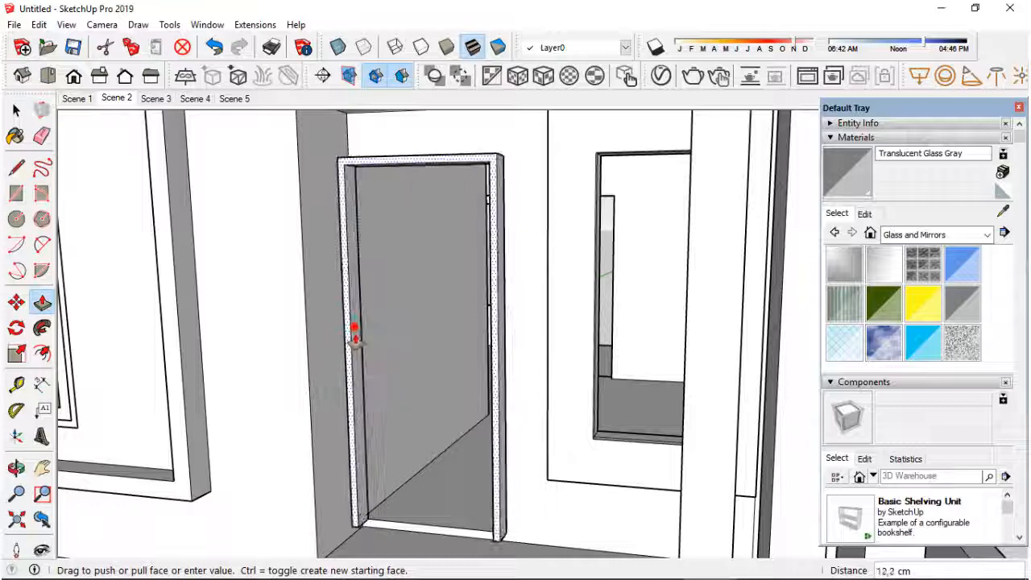
pyautogui.click(352, 338)
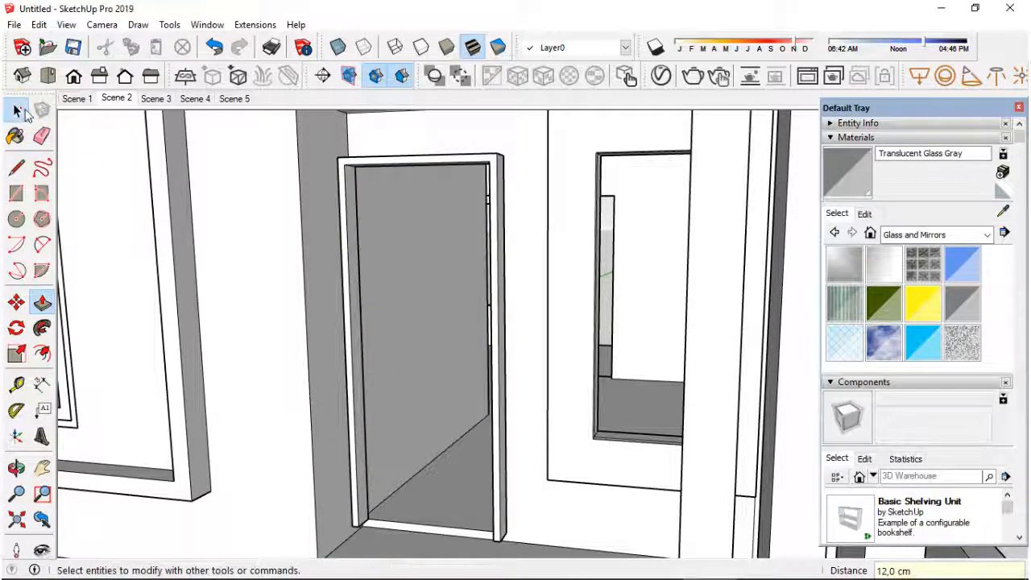
# - Select all connected door frame geometry and make it a group
pyautogui.click(16, 110)
pyautogui.tripleClick(395, 172)
pyautogui.rightClick(393, 164)
pyautogui.click(440, 292)
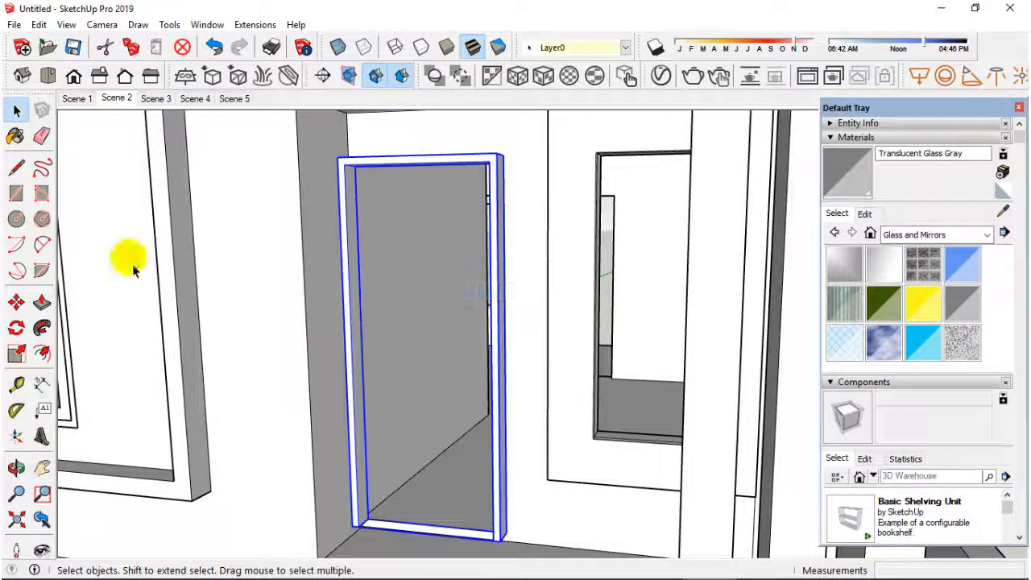
pyautogui.click(354, 167)
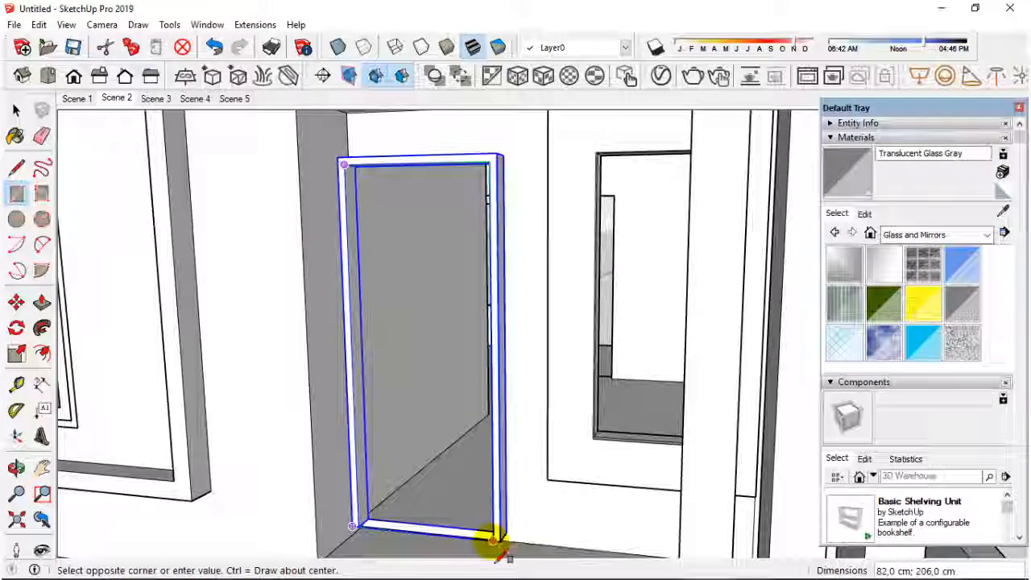
pyautogui.scroll(2, 491, 539)
pyautogui.click(492, 538)
pyautogui.scroll(-2, 515, 483)
pyautogui.hotkey('ctrl', 'z')
# - Draw an 82 × 206 cm door leaf rectangle inside the frame between opposite inner corners and pull it out into a thin slab
pyautogui.scroll(3, 491, 533)
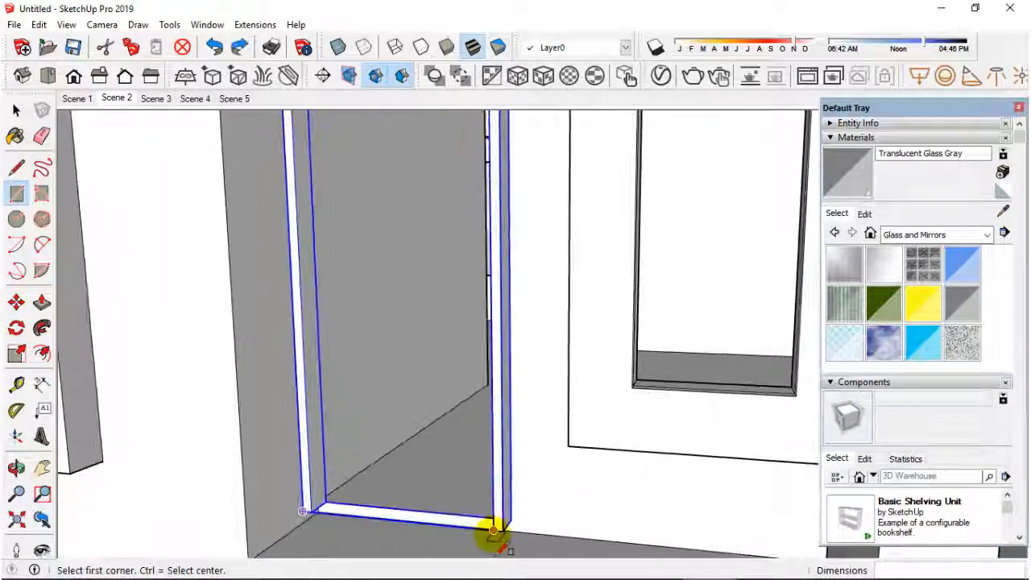
pyautogui.click(493, 532)
pyautogui.scroll(-3, 515, 538)
pyautogui.click(386, 162)
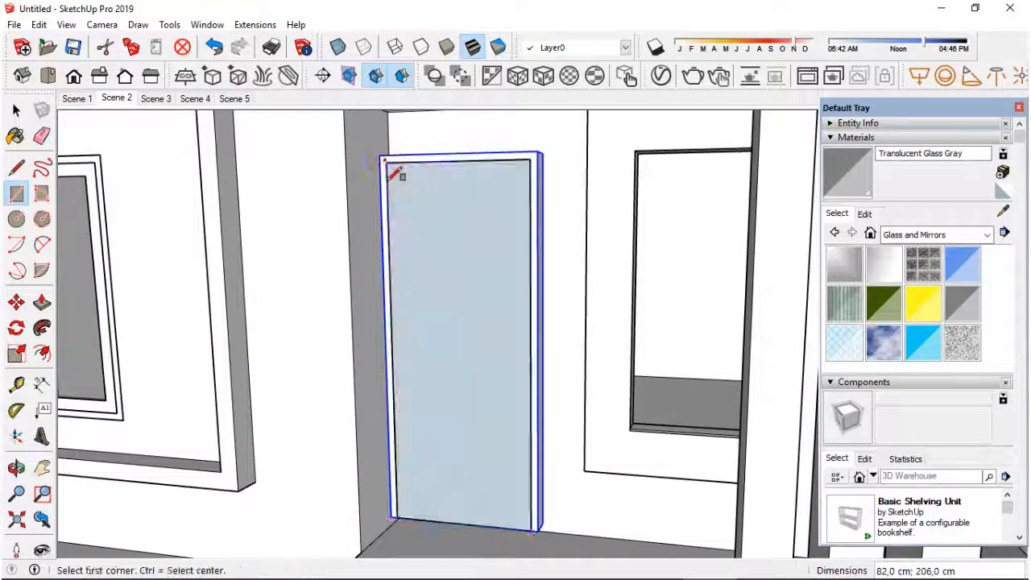
pyautogui.press('p')
pyautogui.moveTo(448, 351); pyautogui.dragTo(445, 357)
# - Offset the door leaf's front face outline 7 cm inward
pyautogui.press('f')
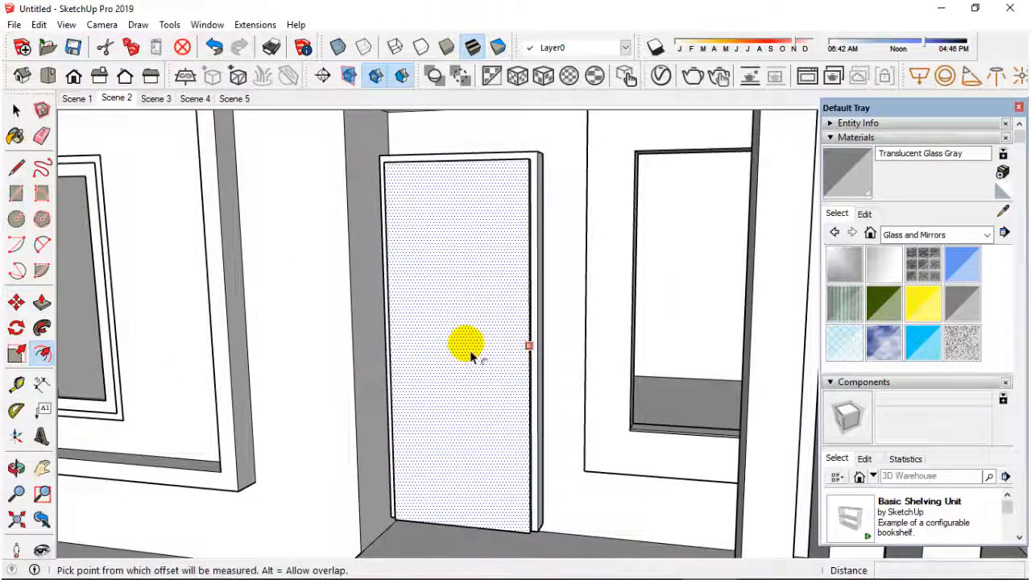
pyautogui.click(471, 356)
pyautogui.press('Return')
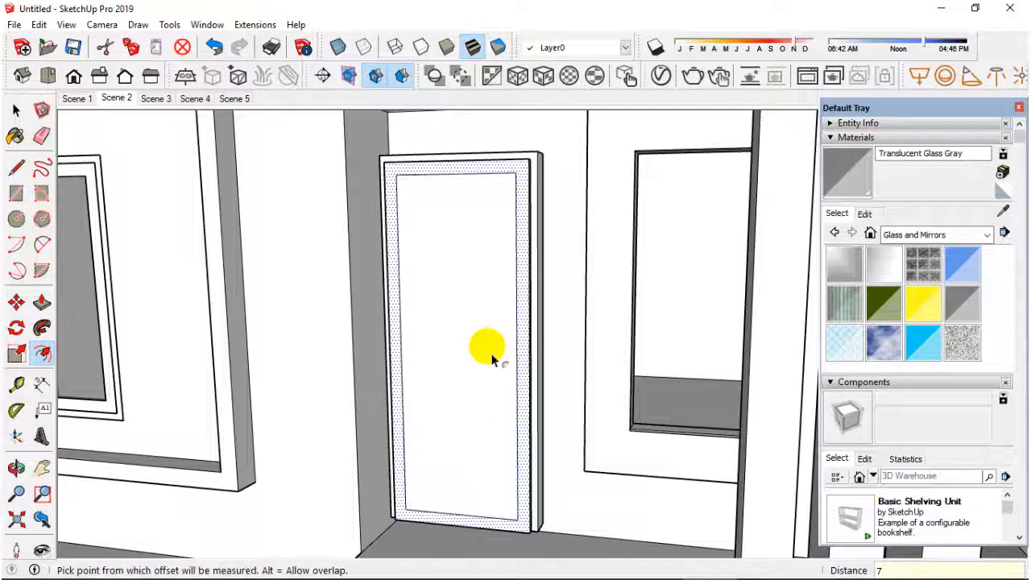
# - Draw a 192 cm vertical line down the middle of the door leaf's inner panel
pyautogui.scroll(-1, 492, 359)
pyautogui.moveTo(492, 359); pyautogui.dragTo(532, 359, button='middle')
pyautogui.click(16, 167)
pyautogui.scroll(1, 433, 345)
pyautogui.click(485, 213)
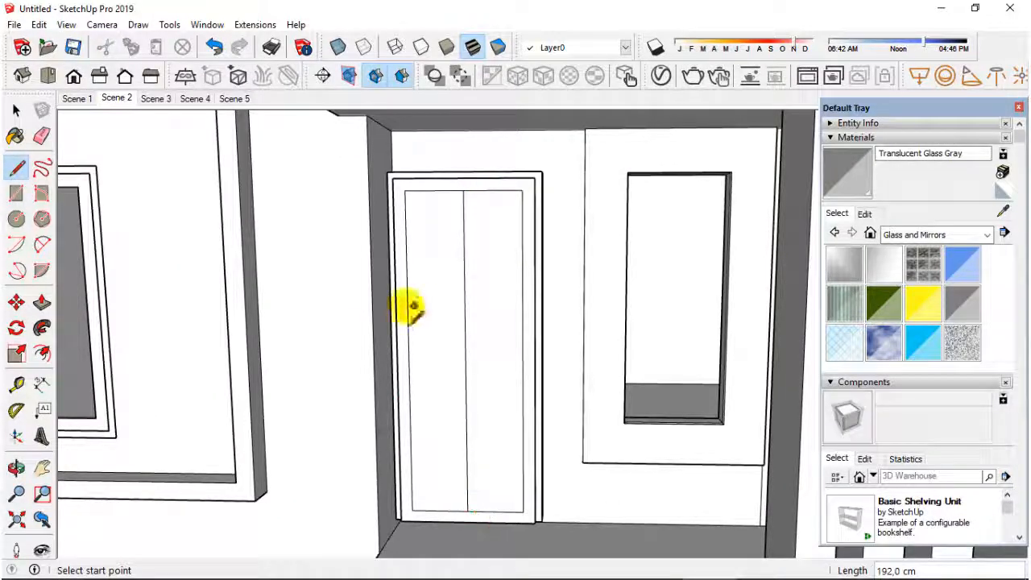
# - Try to draw a narrow slot about 11.8 cm wide on the door's left half and push it in 3 cm
pyautogui.click(16, 193)
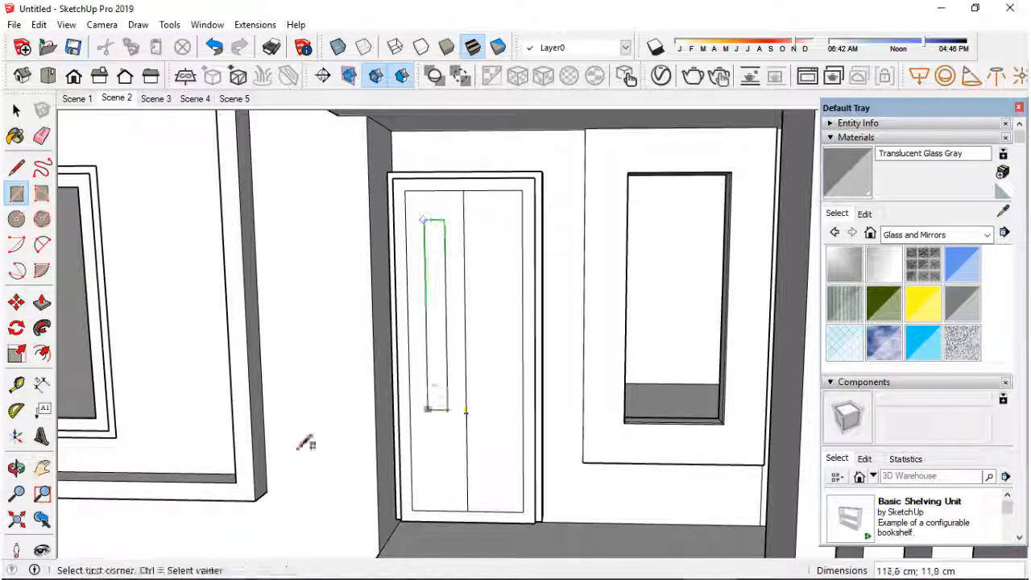
pyautogui.moveTo(369, 372); pyautogui.dragTo(448, 368, button='middle')
pyautogui.click(448, 368)
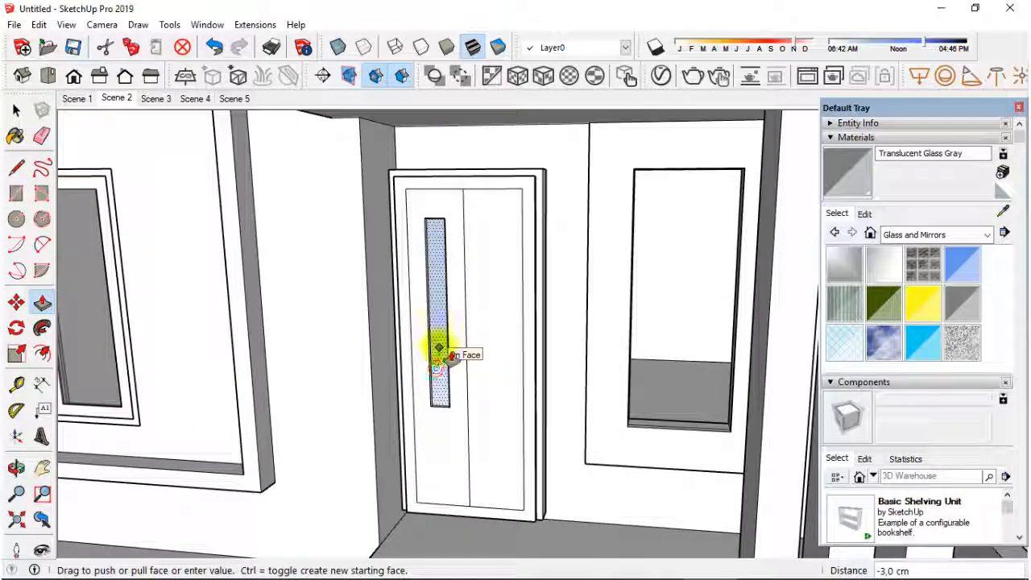
pyautogui.click(439, 348)
pyautogui.hotkey('ctrl', 'z')
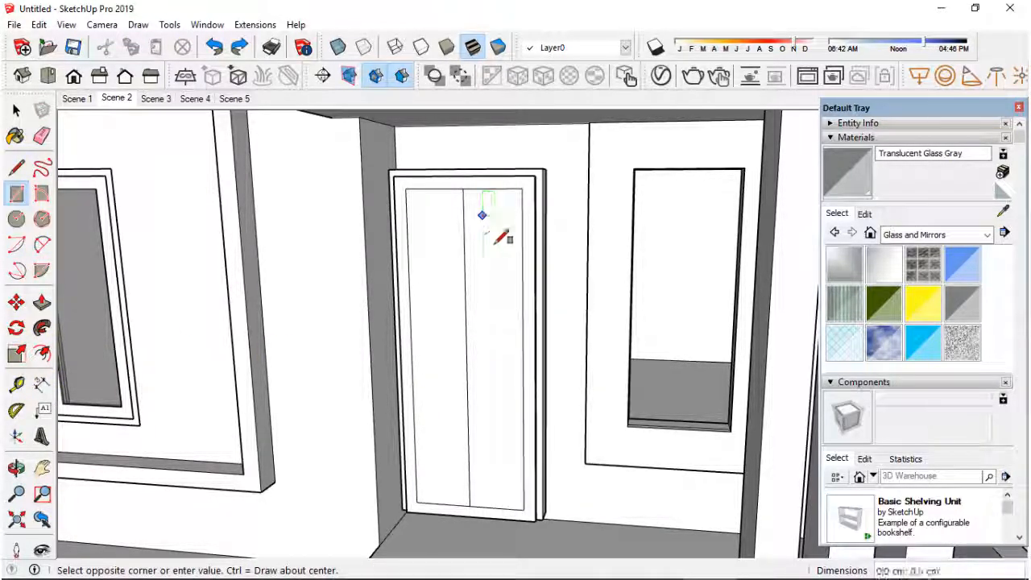
# - Draw a narrow upright rectangle on the upper part of the door's right half and push it 3 cm through the leaf
pyautogui.click(503, 329)
pyautogui.scroll(1, 507, 334)
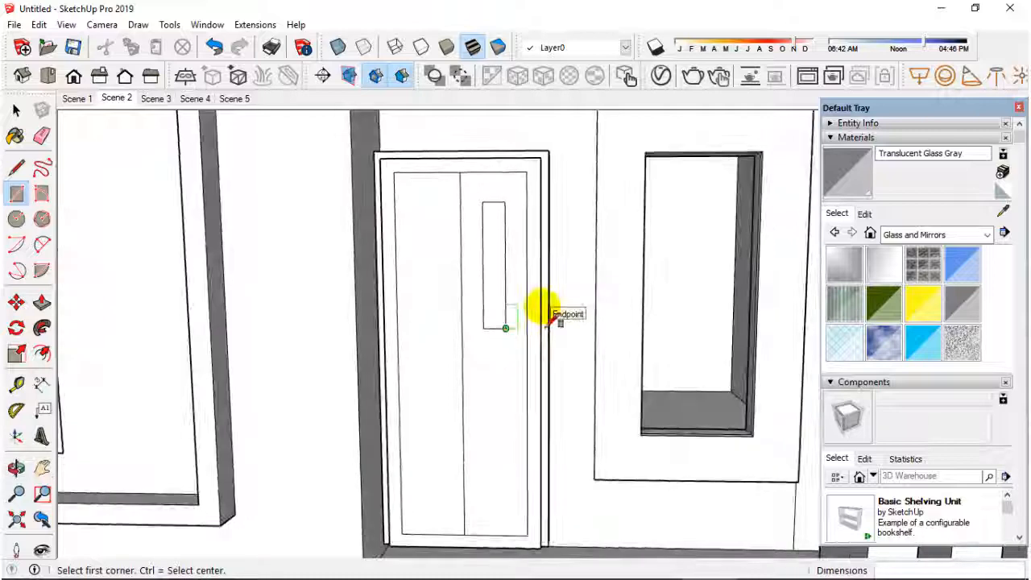
pyautogui.click(42, 301)
pyautogui.click(479, 322)
pyautogui.click(501, 294)
pyautogui.scroll(2, 502, 294)
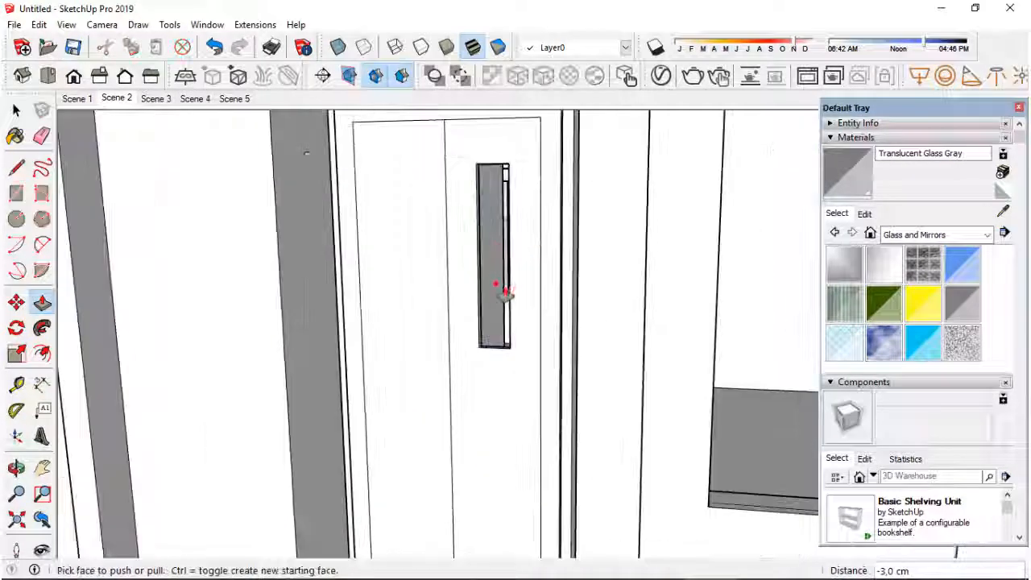
# - Retrace the slot's top edge to close the opening with a face, and push that face in 1 cm
pyautogui.click(16, 165)
pyautogui.click(505, 165)
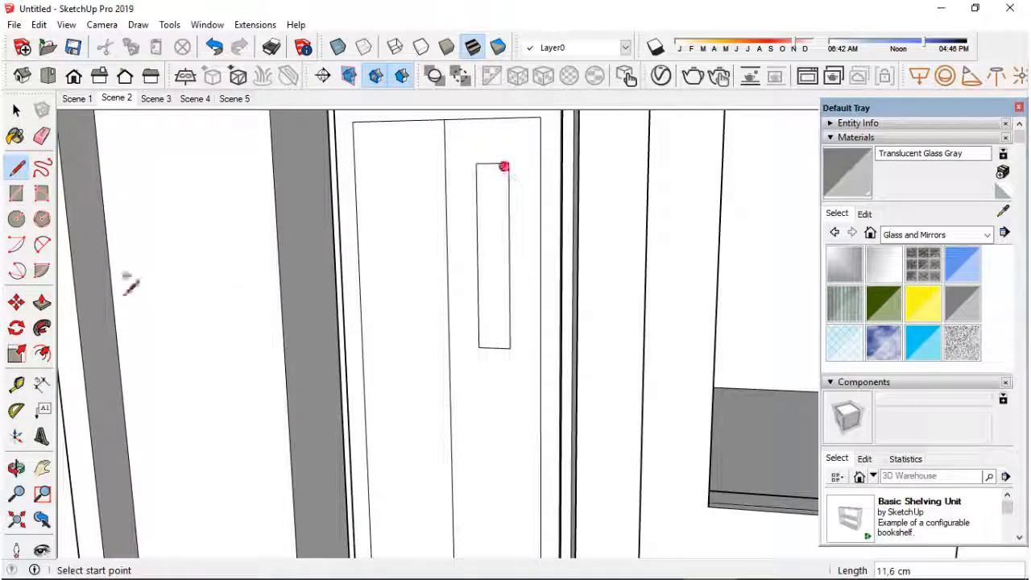
pyautogui.click(41, 302)
pyautogui.click(496, 321)
pyautogui.scroll(1, 486, 306)
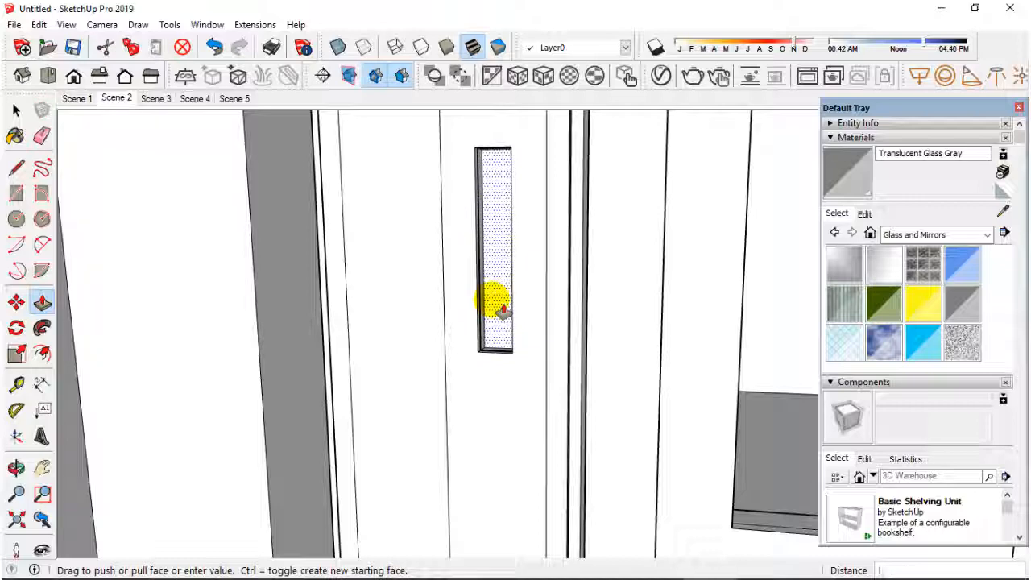
pyautogui.write('1')
pyautogui.press('Return')
# - Paint the recessed slot face in the door with Translucent Glass Gray
pyautogui.click(841, 181)
pyautogui.click(503, 230)
pyautogui.scroll(-2, 503, 229)
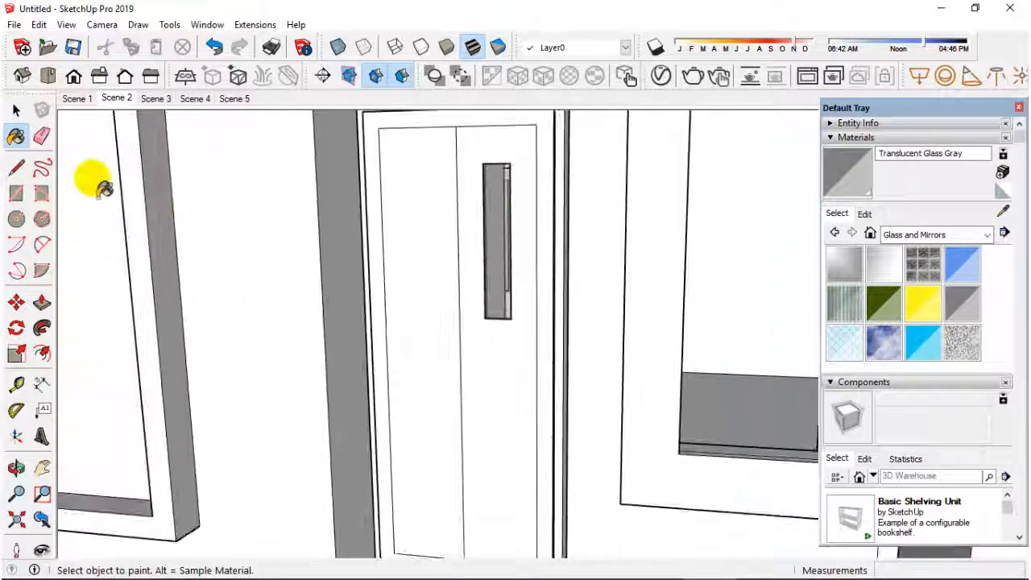
# - Erase the inner outline edges on the left half of the door leaf, keeping the outline around the glazed slot
pyautogui.click(17, 109)
pyautogui.moveTo(241, 178)
pyautogui.mouseDown(button='middle')
pyautogui.moveTo(388, 215)
pyautogui.moveTo(405, 198)
pyautogui.moveTo(426, 200)
pyautogui.mouseUp(button='middle')
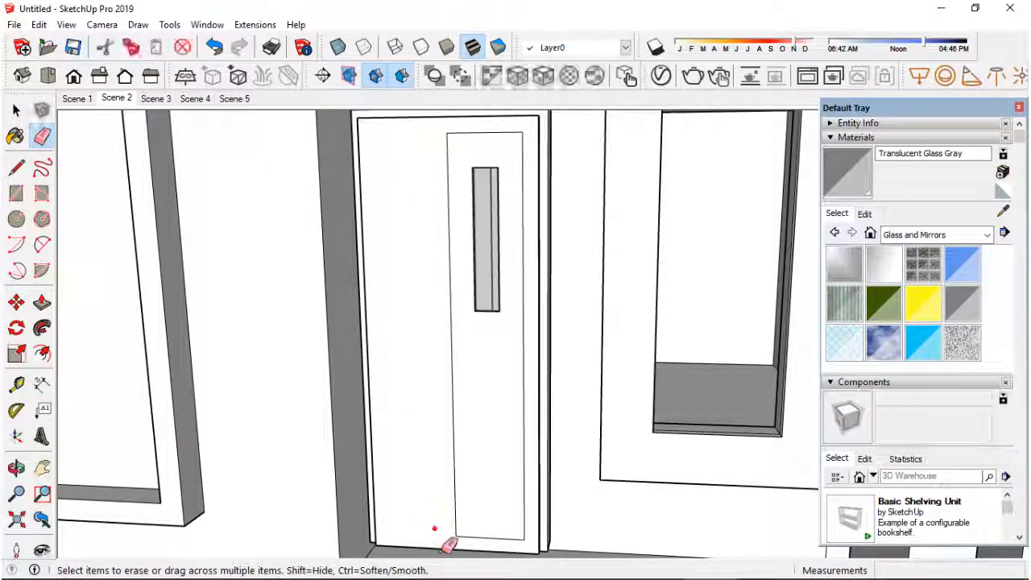
pyautogui.moveTo(448, 546); pyautogui.dragTo(419, 531, button='middle')
# - Select the door leaf with its glazed slot and make it a group
pyautogui.click(16, 108)
pyautogui.click(389, 317)
pyautogui.rightClick(384, 311)
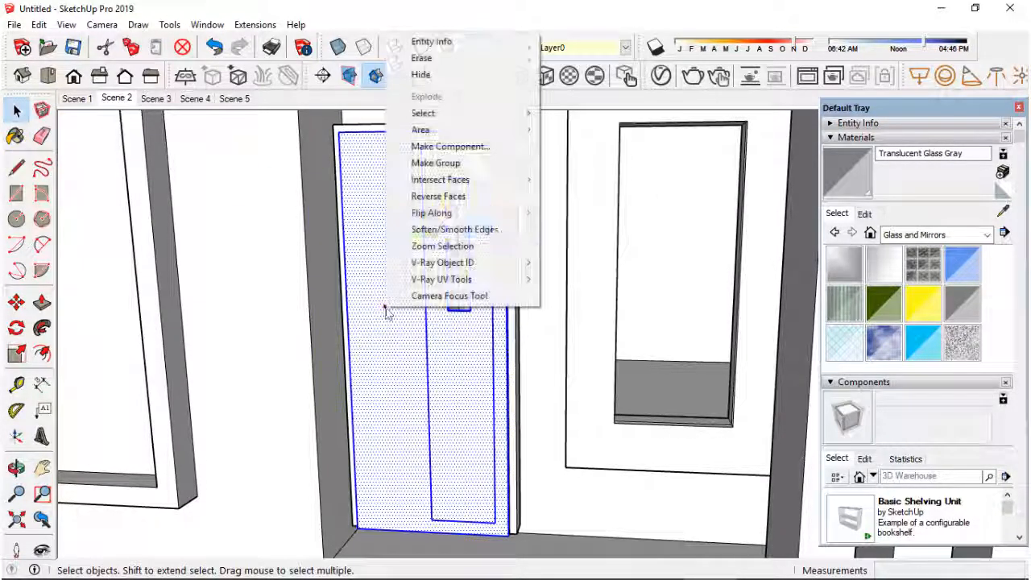
pyautogui.click(440, 165)
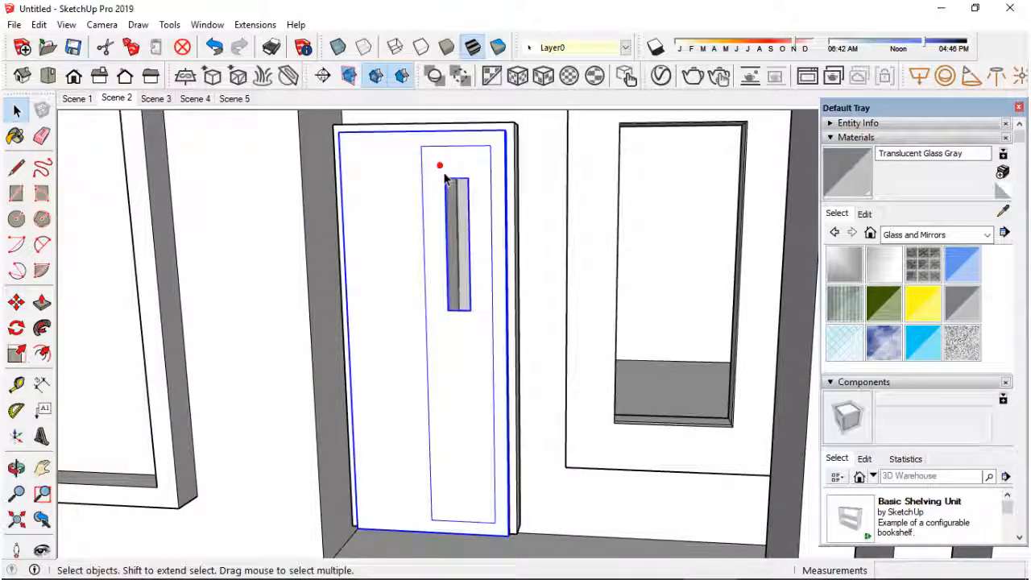
# - Move the door leaf group by its lower corner into the door frame so it sits against the frame's inner corner
pyautogui.click(16, 304)
pyautogui.scroll(4, 507, 540)
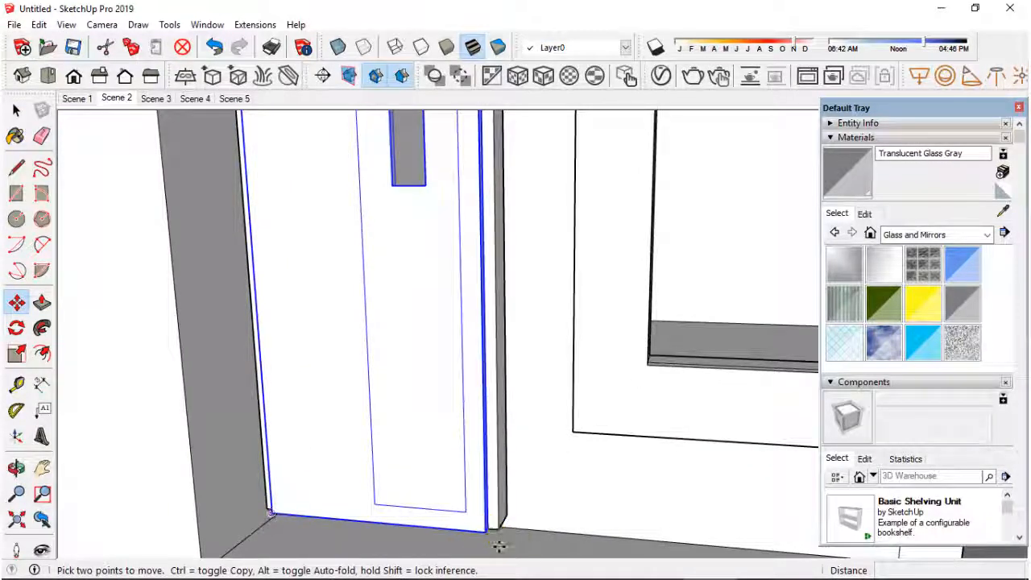
pyautogui.moveTo(487, 532); pyautogui.dragTo(503, 539)
pyautogui.scroll(1, 488, 529)
pyautogui.scroll(2, 496, 533)
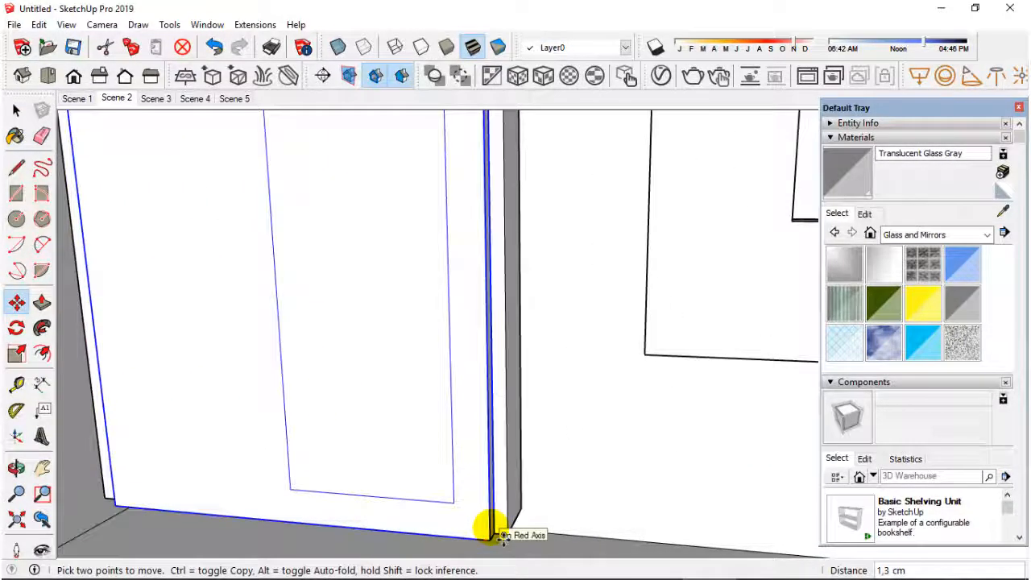
pyautogui.scroll(-2, 463, 407)
pyautogui.press('Escape')
pyautogui.scroll(3, 483, 487)
pyautogui.moveTo(485, 497); pyautogui.dragTo(467, 497, button='middle')
pyautogui.click(458, 486)
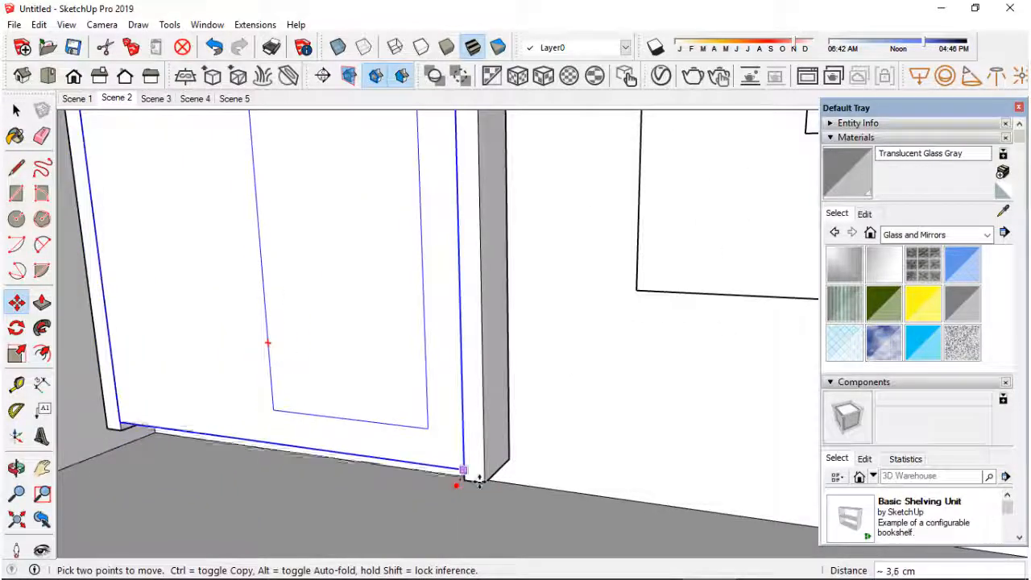
pyautogui.click(478, 490)
pyautogui.scroll(-1, 476, 492)
# - Select the door frame together with the door leaf and combine them into one group
pyautogui.click(16, 110)
pyautogui.scroll(-2, 401, 287)
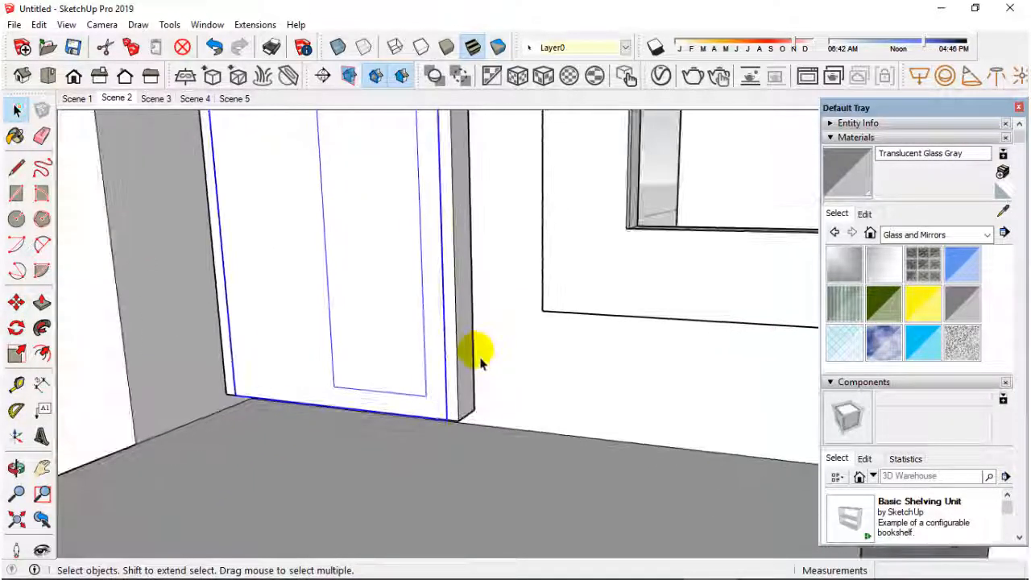
pyautogui.rightClick(482, 346)
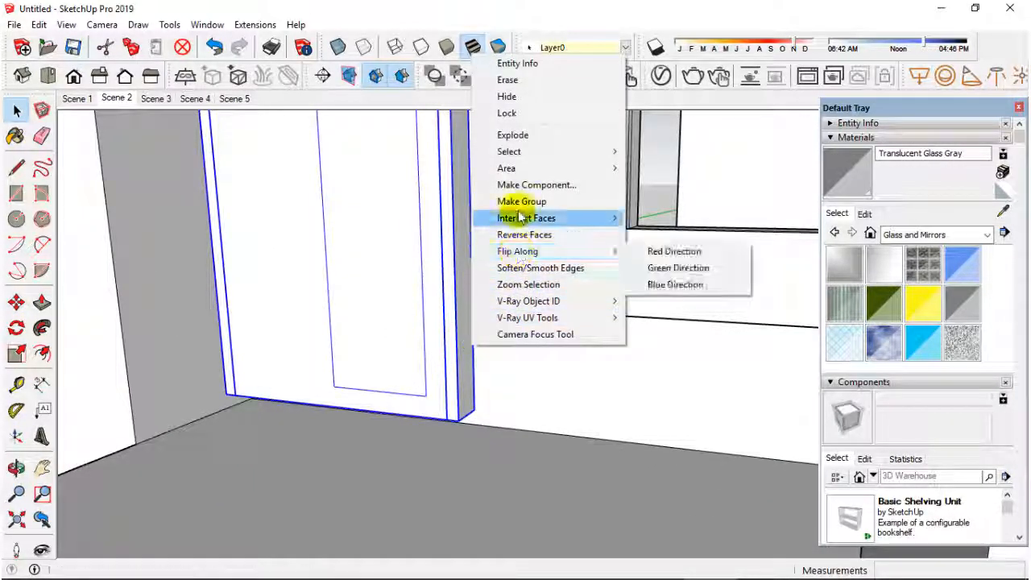
# - Try flipping the combined door group along its green and red axes, undoing the unwanted flip
pyautogui.rightClick(431, 272)
pyautogui.moveTo(483, 472)
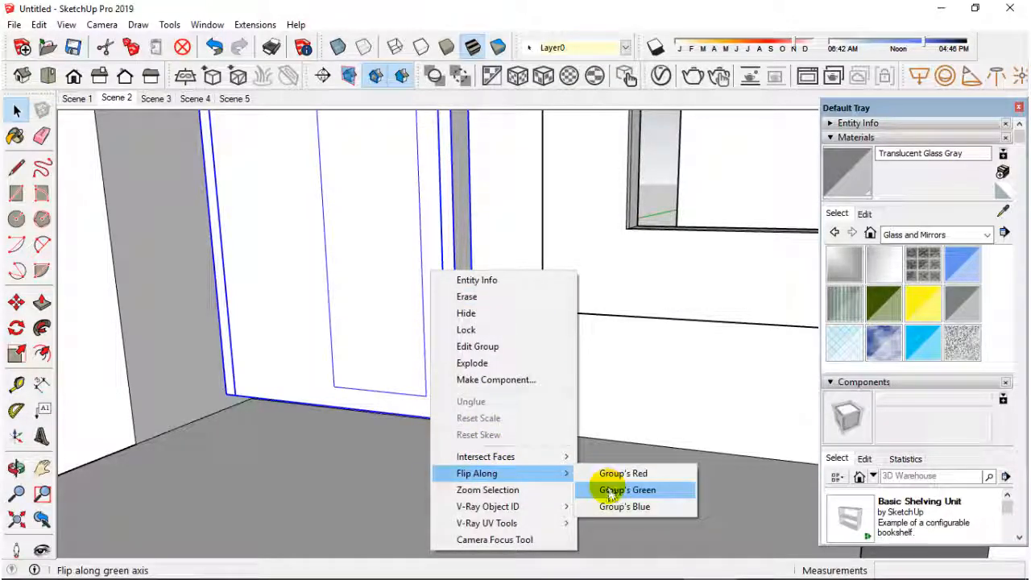
pyautogui.click(610, 491)
pyautogui.scroll(-3, 525, 437)
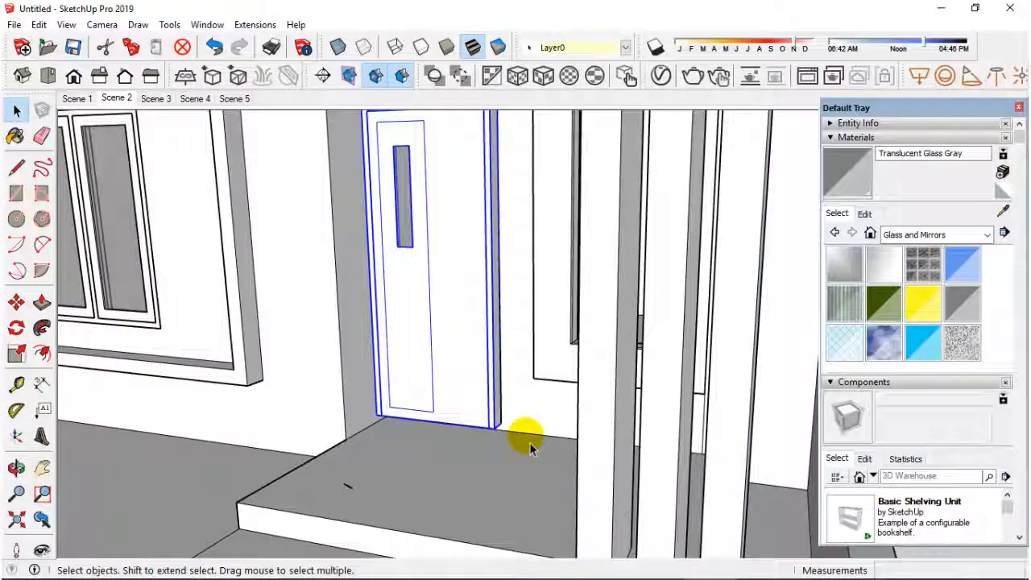
pyautogui.scroll(-3, 530, 449)
pyautogui.scroll(5, 541, 426)
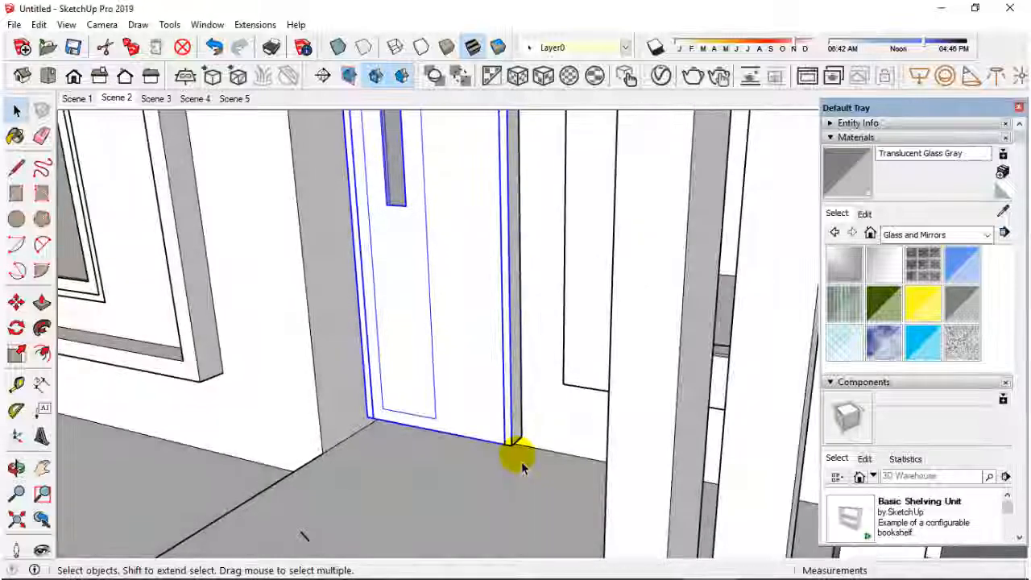
pyautogui.hotkey('ctrl', 'z')
pyautogui.rightClick(503, 370)
pyautogui.moveTo(553, 294)
pyautogui.click(668, 295)
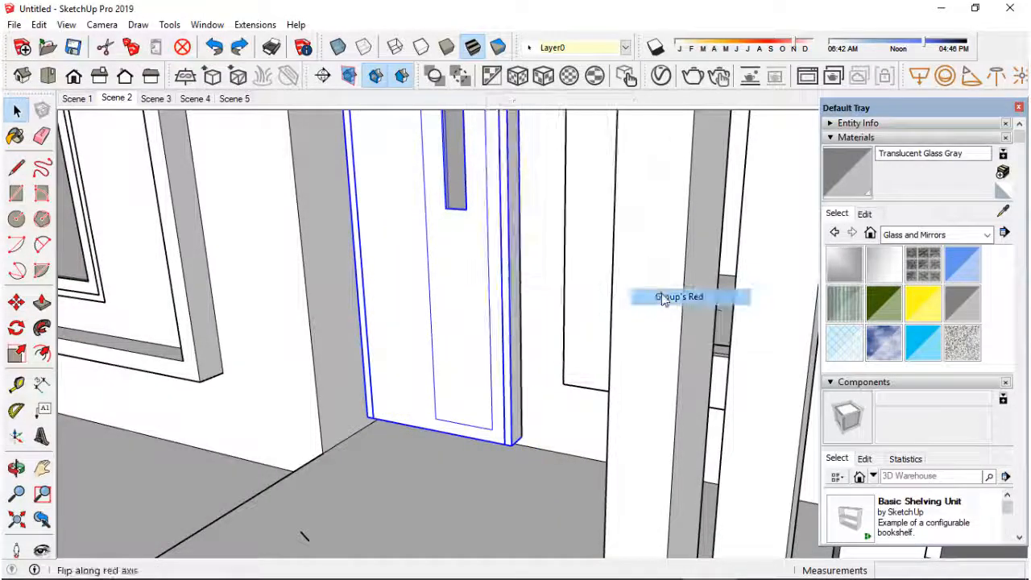
# - Flip the combined door group along its green axis
pyautogui.rightClick(466, 337)
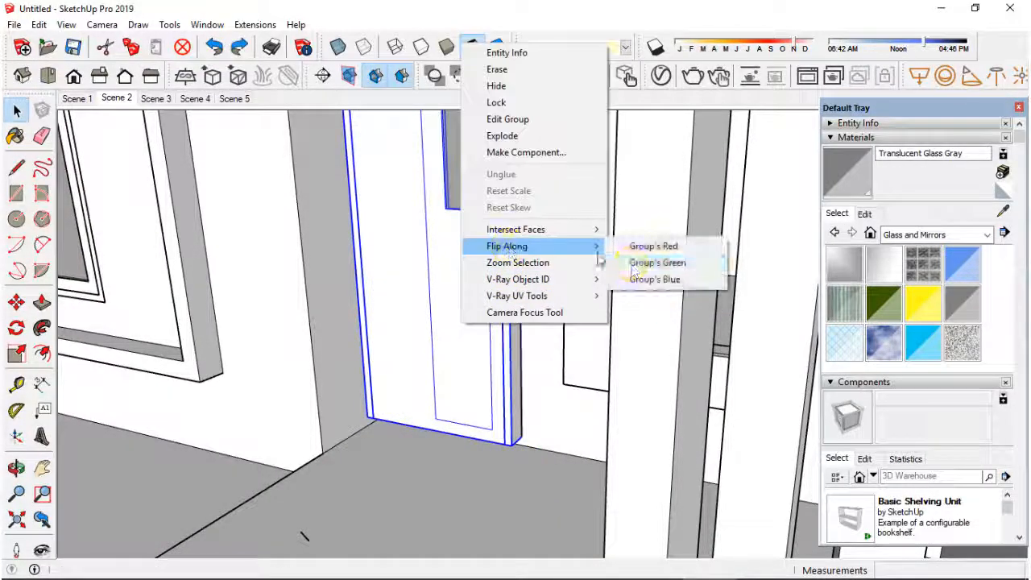
pyautogui.click(632, 265)
pyautogui.scroll(-3, 511, 372)
pyautogui.moveTo(510, 387); pyautogui.dragTo(542, 382, button='middle')
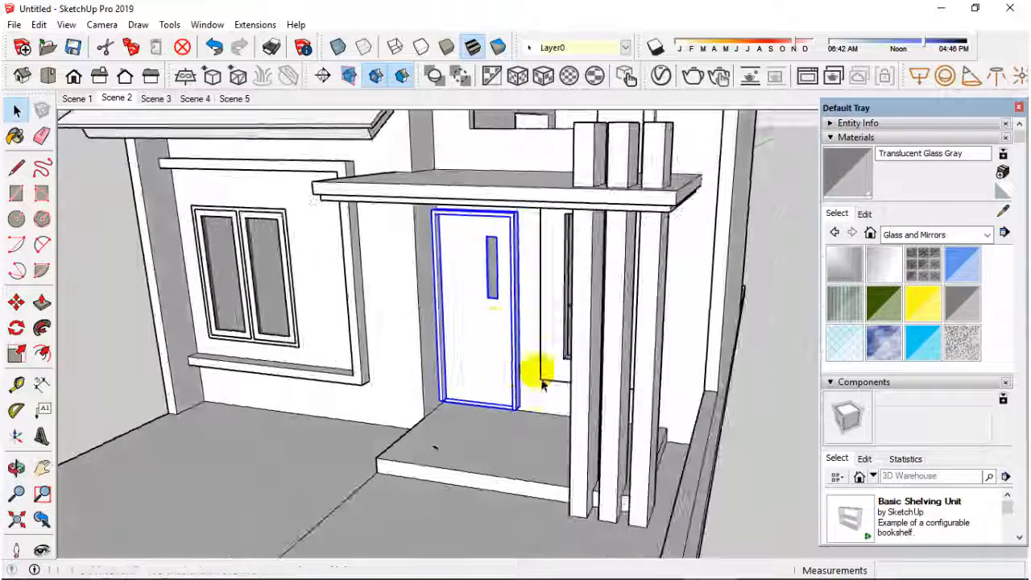
pyautogui.doubleClick(497, 334)
pyautogui.scroll(5, 497, 334)
pyautogui.moveTo(499, 297); pyautogui.dragTo(469, 344, button='middle')
pyautogui.scroll(3, 470, 344)
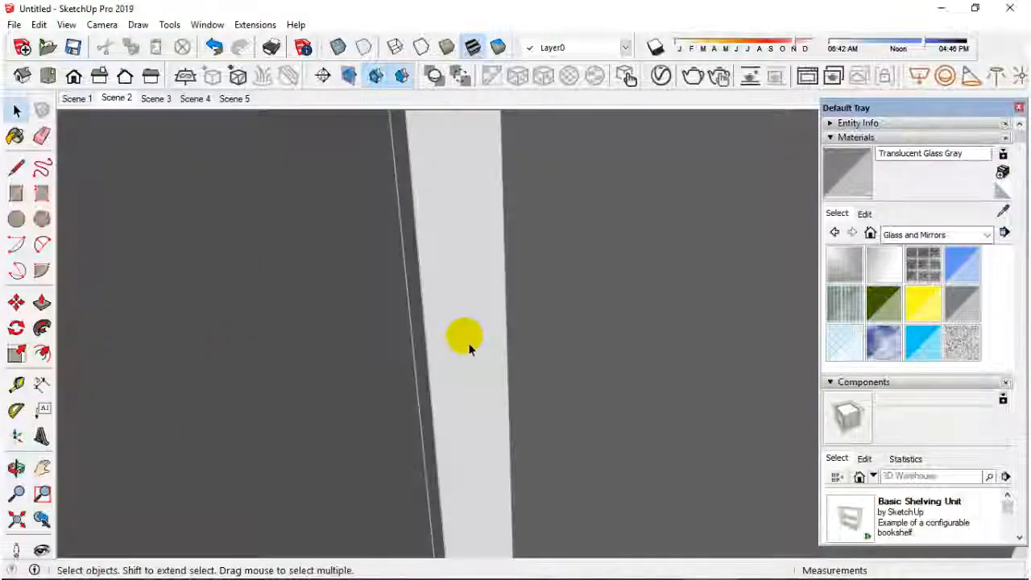
pyautogui.scroll(2, 469, 348)
pyautogui.scroll(-4, 306, 341)
pyautogui.scroll(-2, 403, 299)
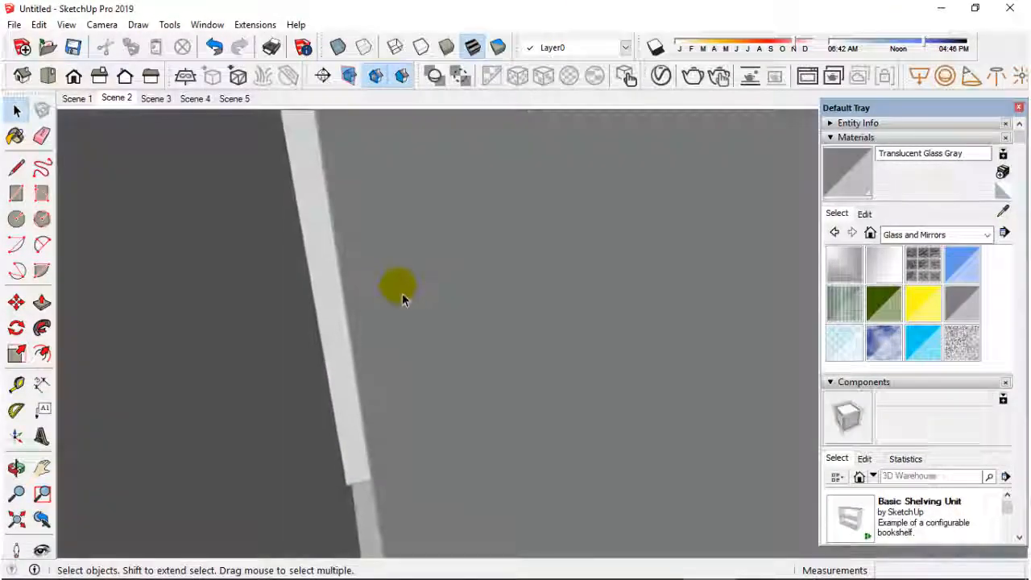
pyautogui.click(42, 467)
pyautogui.moveTo(322, 386); pyautogui.dragTo(400, 391)
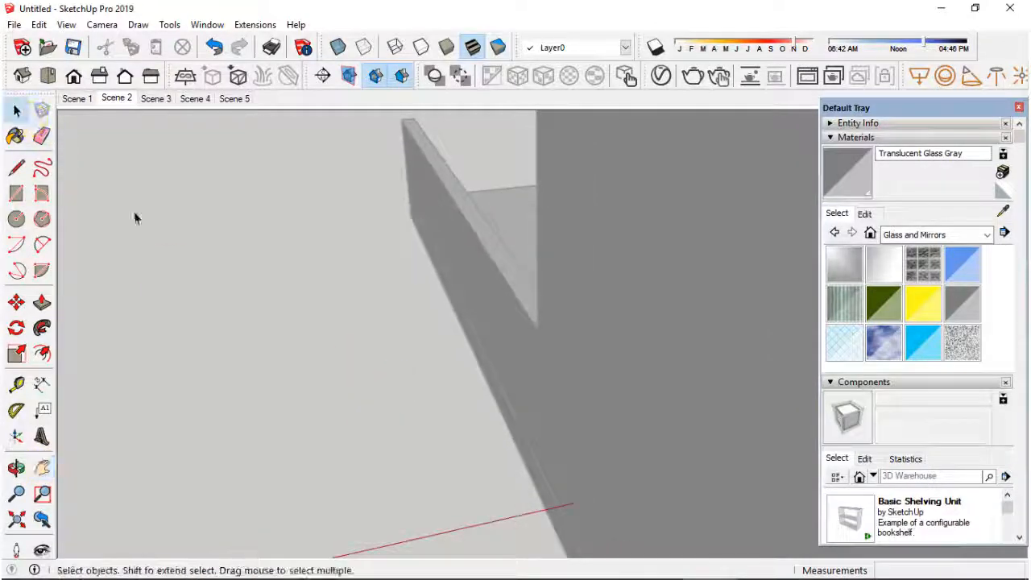
# - Erase the stray line on the porch floor in front of the door
pyautogui.moveTo(126, 200); pyautogui.dragTo(697, 303, button='middle')
pyautogui.scroll(-4, 694, 301)
pyautogui.moveTo(408, 363); pyautogui.dragTo(621, 226, button='middle')
pyautogui.scroll(4, 612, 230)
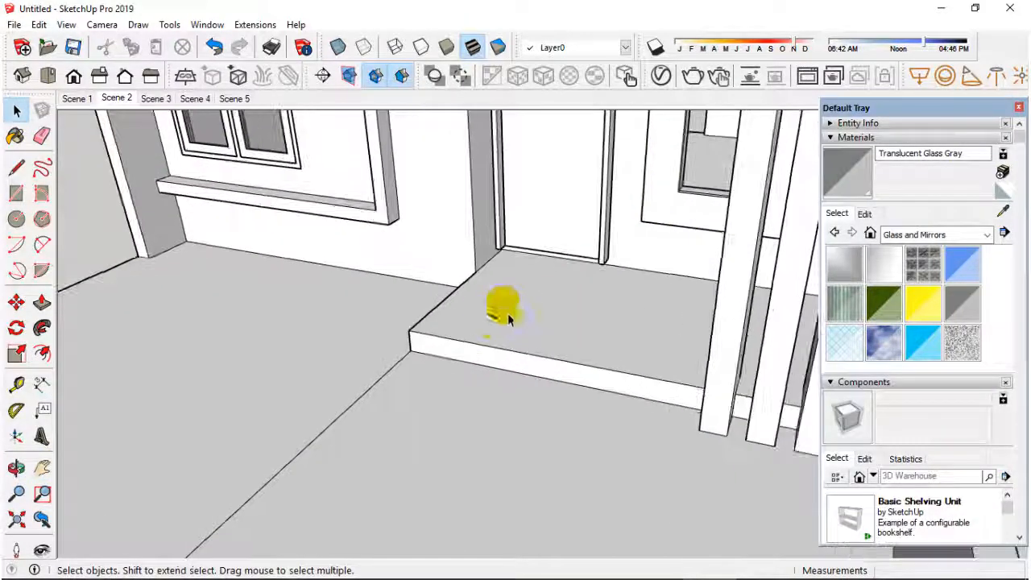
pyautogui.rightClick(495, 322)
pyautogui.click(524, 347)
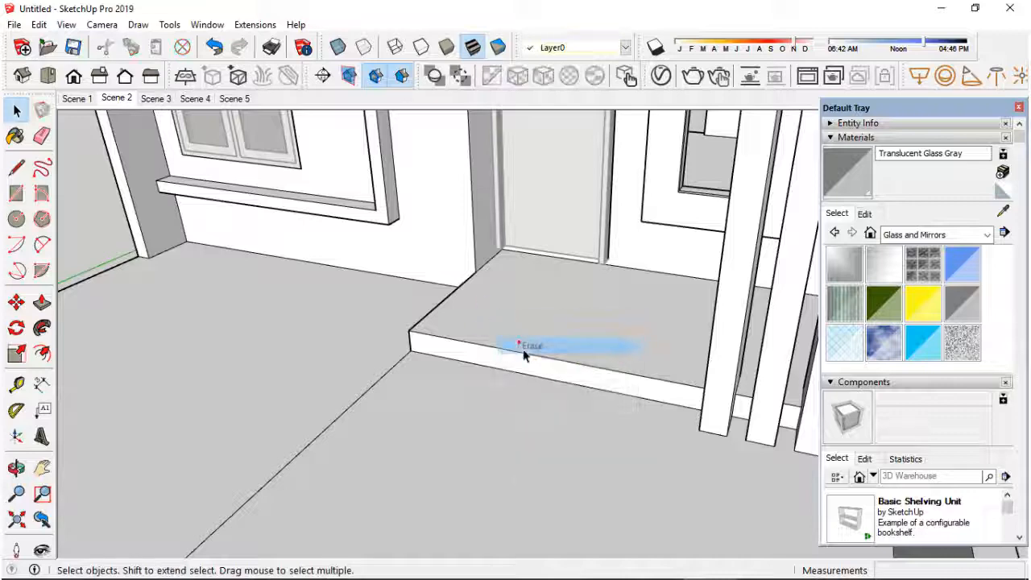
# - Open the door group, select the nested door leaf and flip it along its green axis
pyautogui.click(244, 277)
pyautogui.scroll(1, 547, 277)
pyautogui.click(412, 278)
pyautogui.doubleClick(546, 268)
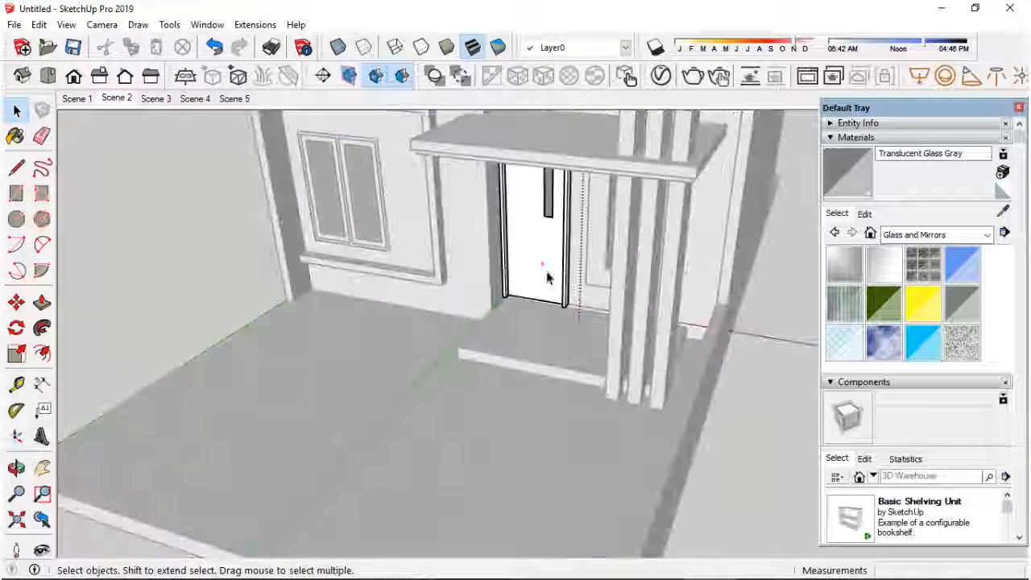
pyautogui.click(547, 267)
pyautogui.rightClick(547, 271)
pyautogui.moveTo(591, 462)
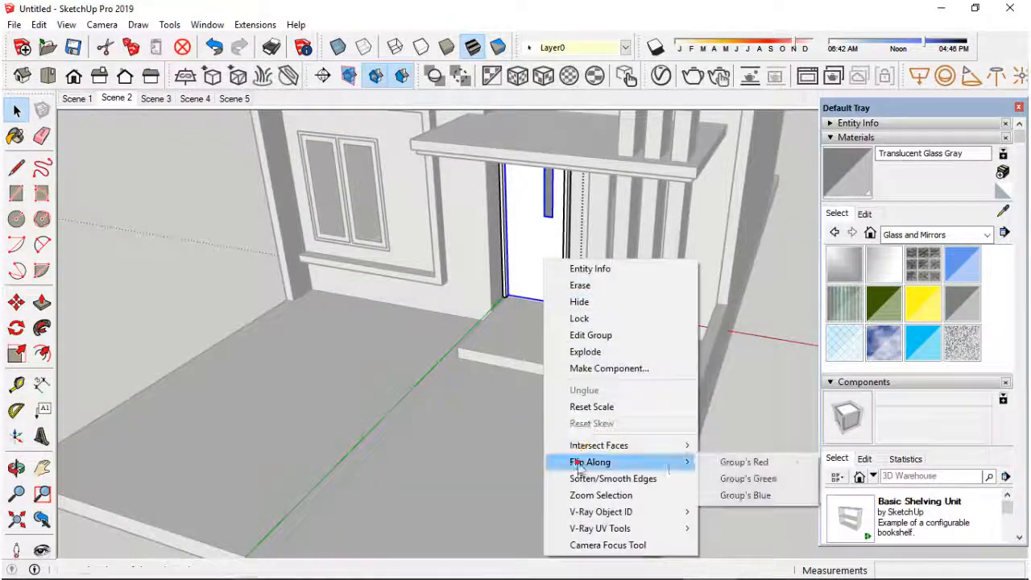
pyautogui.click(727, 478)
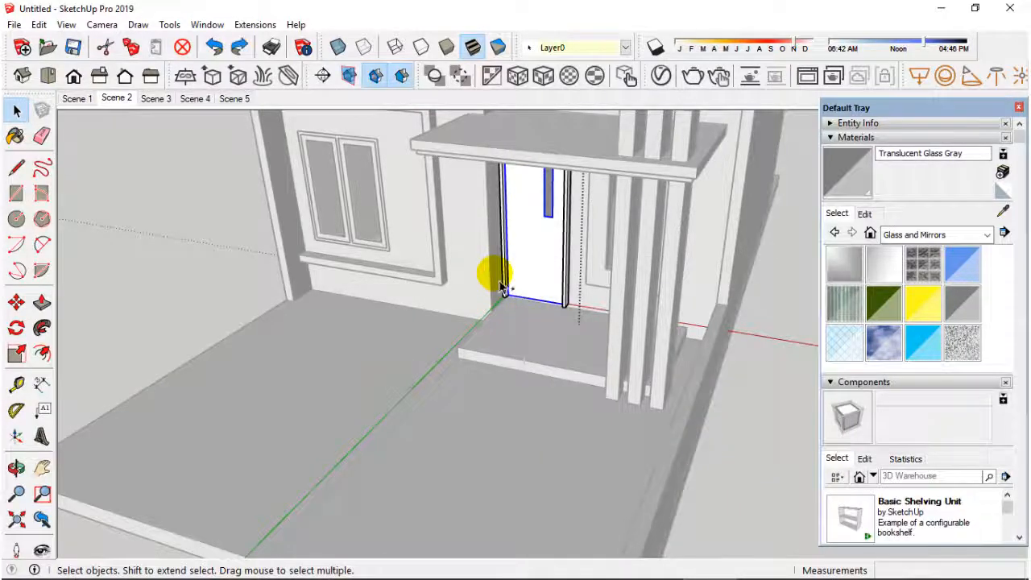
pyautogui.rightClick(552, 261)
pyautogui.moveTo(603, 464)
pyautogui.click(743, 481)
pyautogui.scroll(-1, 660, 448)
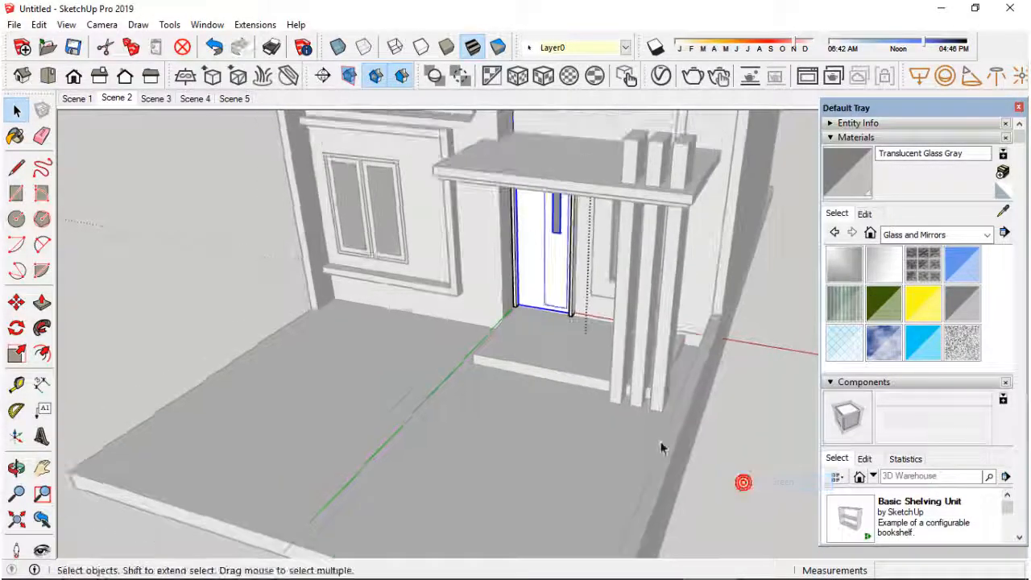
# - Open the door leaf group and paint its main face around the narrow panel with Wood Lumber ButtJoined
pyautogui.click(529, 290)
pyautogui.scroll(2, 532, 276)
pyautogui.click(987, 234)
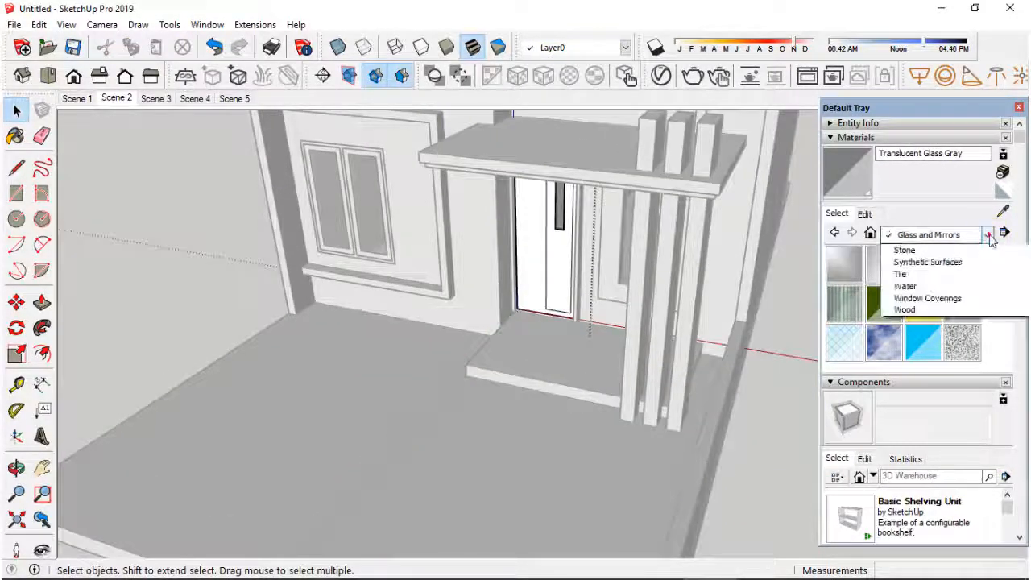
pyautogui.click(890, 436)
pyautogui.click(845, 336)
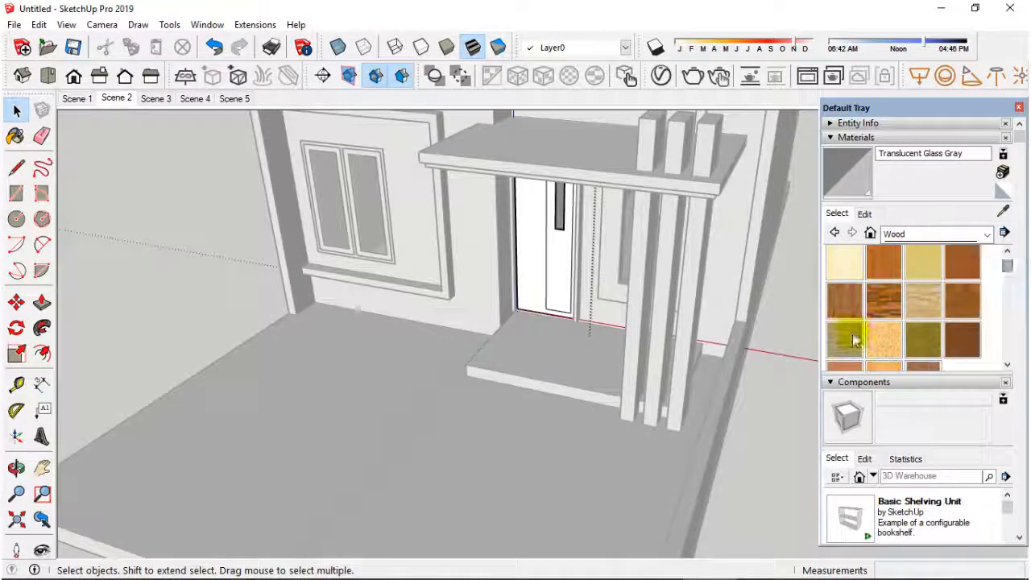
pyautogui.scroll(3, 551, 258)
pyautogui.click(525, 258)
pyautogui.scroll(-2, 531, 261)
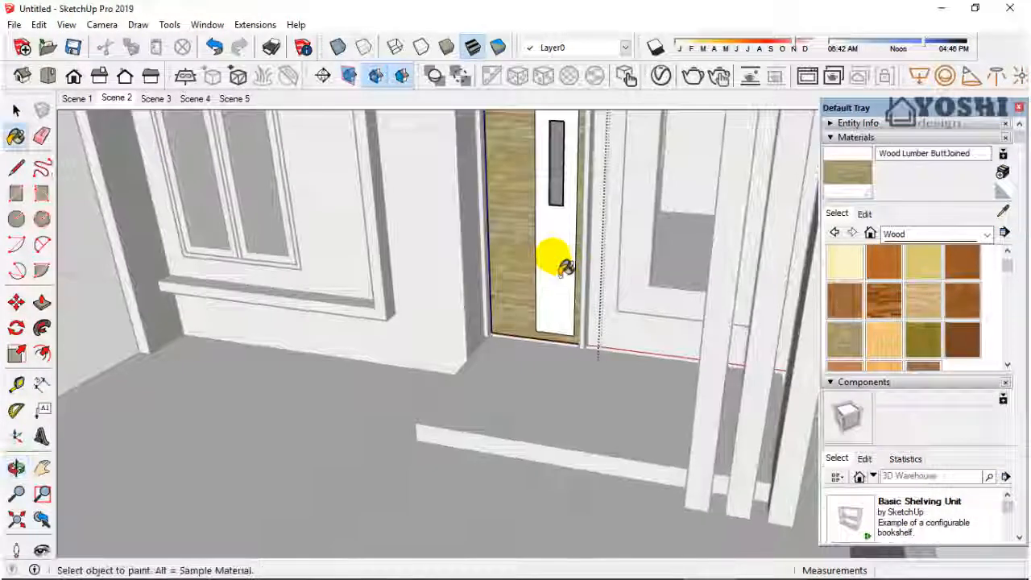
# - Paint the narrow vertical panel around the glass slot with Wood Floor Dark
pyautogui.click(882, 296)
pyautogui.click(575, 284)
pyautogui.scroll(-1, 575, 283)
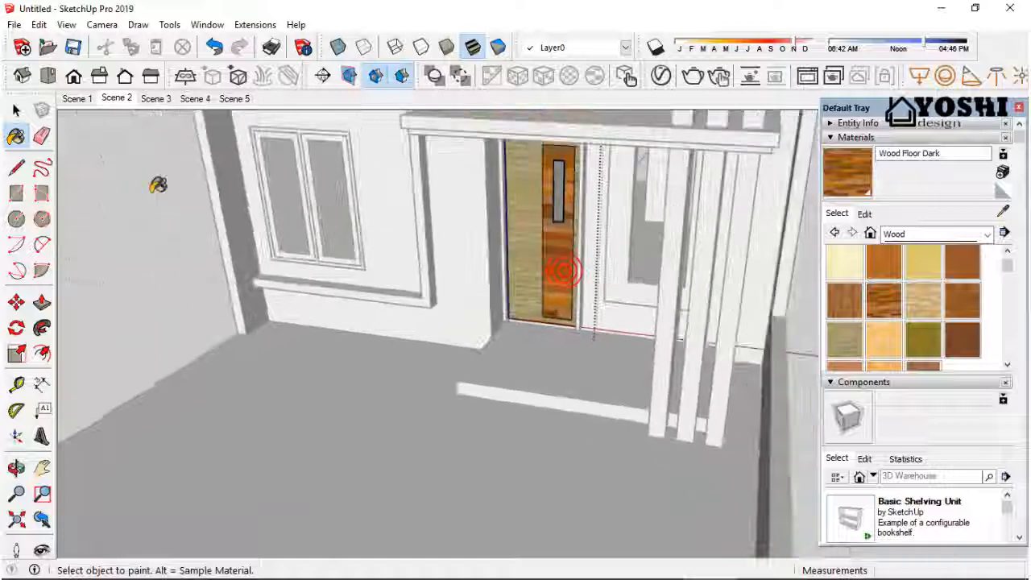
# - Close the leaf group and move the whole door group by its lower corner into the corner of the wall opening
pyautogui.click(15, 109)
pyautogui.scroll(-2, 483, 237)
pyautogui.click(736, 292)
pyautogui.scroll(3, 505, 253)
pyautogui.scroll(2, 494, 333)
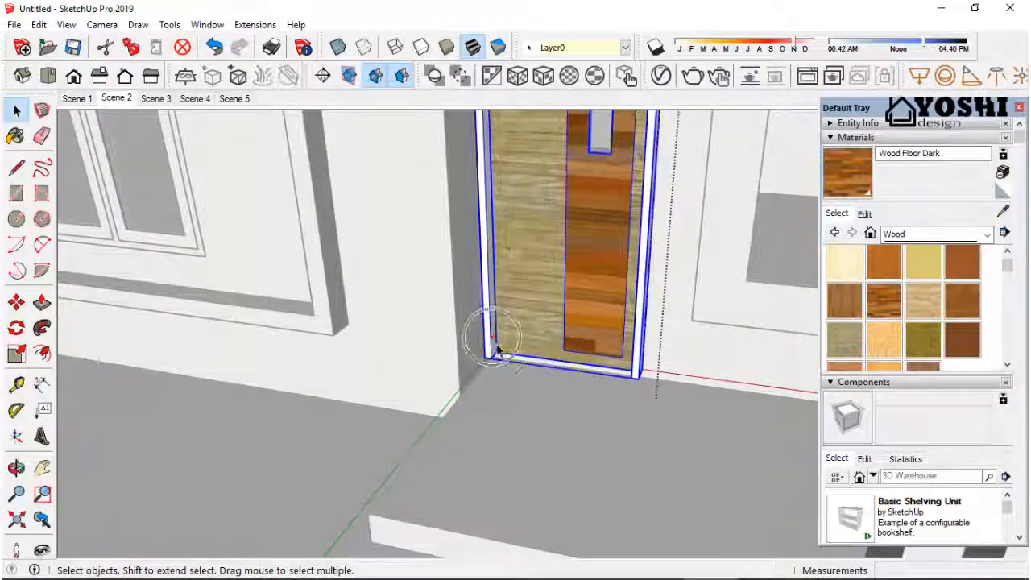
pyautogui.scroll(-3, 487, 346)
pyautogui.click(15, 301)
pyautogui.scroll(5, 475, 346)
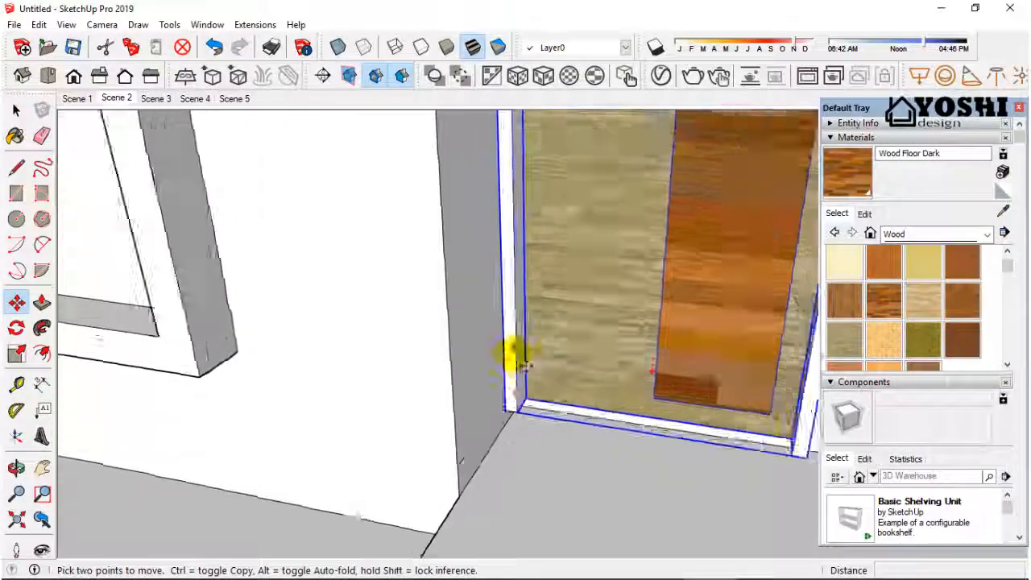
pyautogui.click(501, 431)
pyautogui.scroll(-6, 518, 404)
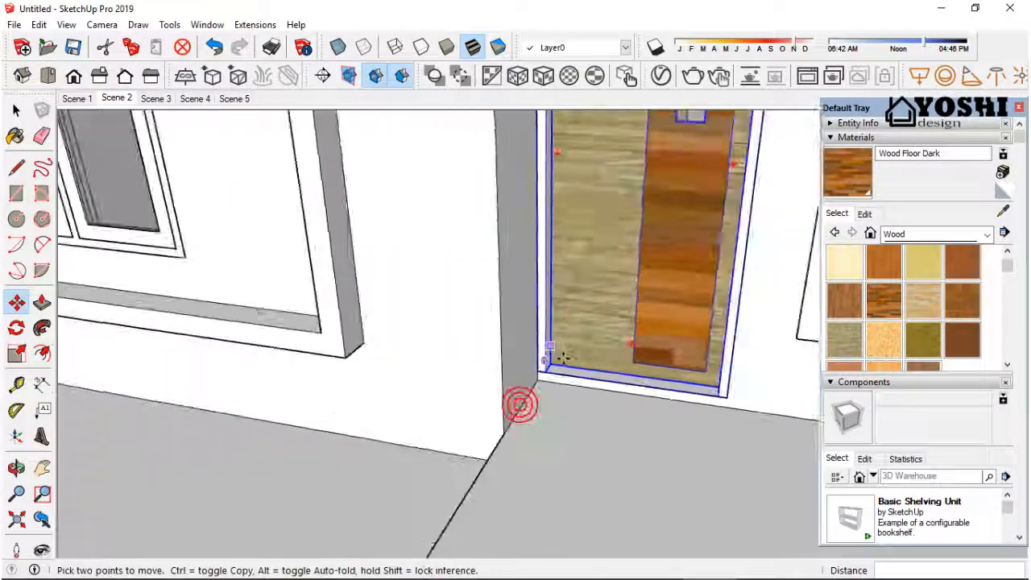
# - Open the door group and rotate the leaf 45° inward about its lower corner on the side away from the glass slot
pyautogui.click(16, 111)
pyautogui.scroll(6, 588, 290)
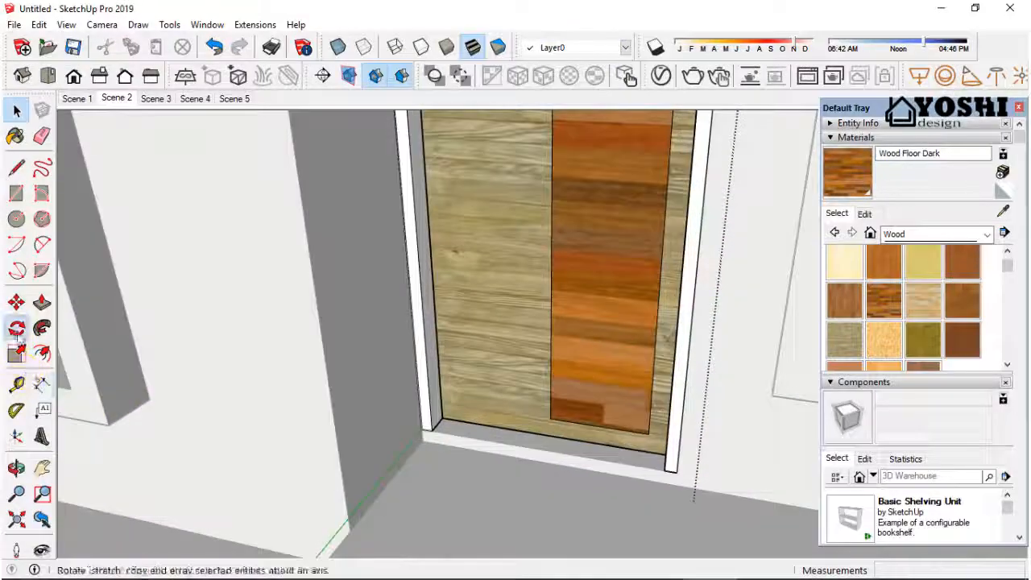
pyautogui.click(16, 328)
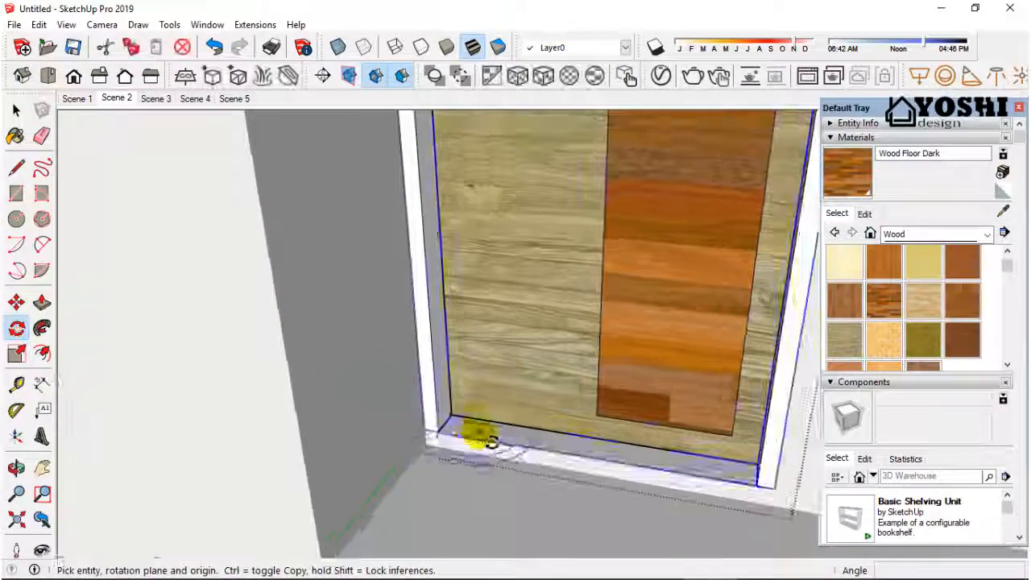
pyautogui.scroll(2, 453, 413)
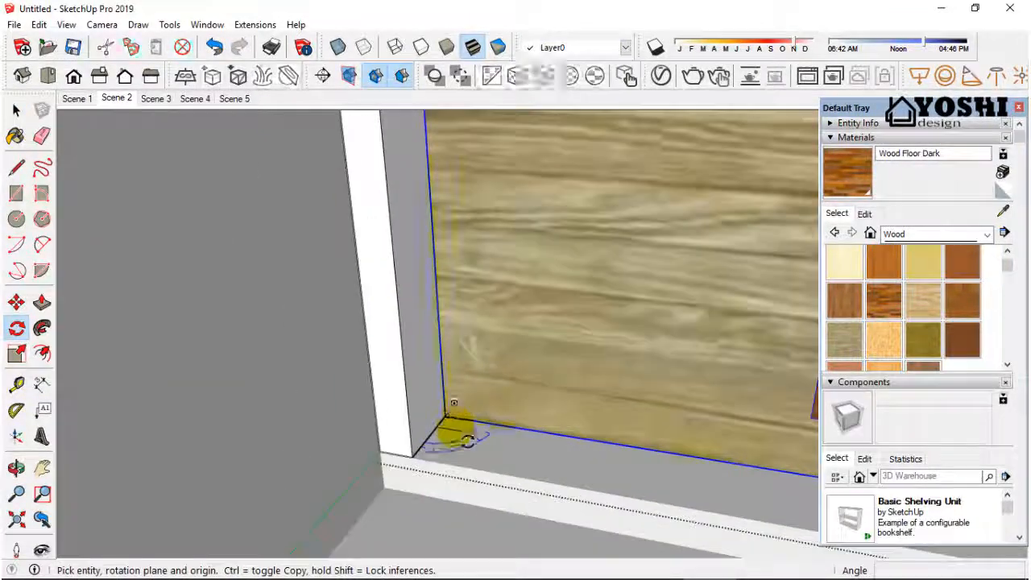
pyautogui.click(521, 431)
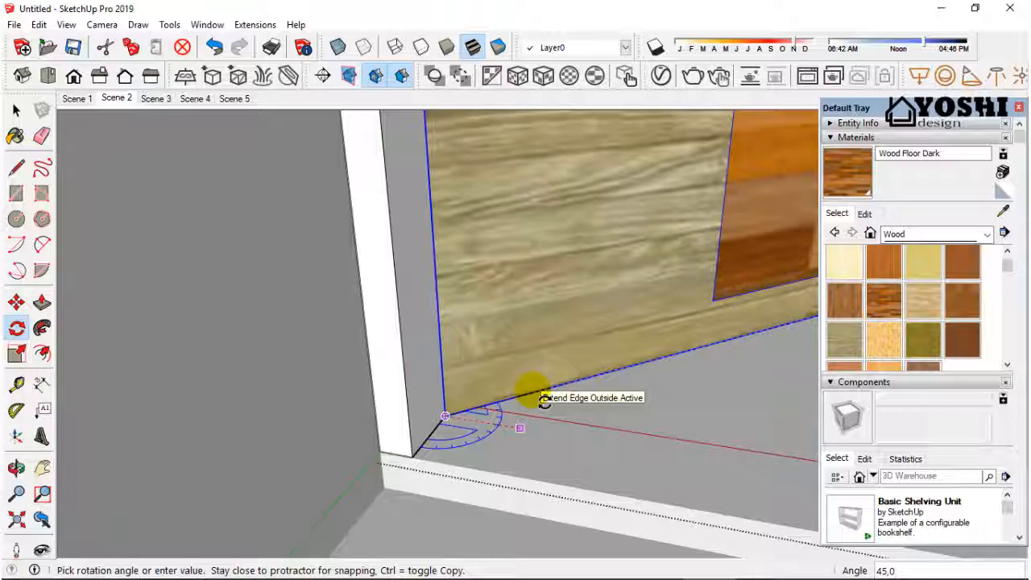
pyautogui.click(544, 400)
# - Move the rotated door leaf by its lower corner onto the inner corner of the door frame
pyautogui.moveTo(536, 397)
pyautogui.mouseDown(button='middle')
pyautogui.moveTo(490, 349)
pyautogui.moveTo(536, 223)
pyautogui.moveTo(449, 309)
pyautogui.moveTo(448, 359)
pyautogui.moveTo(311, 281)
pyautogui.moveTo(350, 255)
pyautogui.moveTo(311, 268)
pyautogui.moveTo(373, 217)
pyautogui.mouseUp(button='middle')
pyautogui.press('m')
pyautogui.click(311, 269)
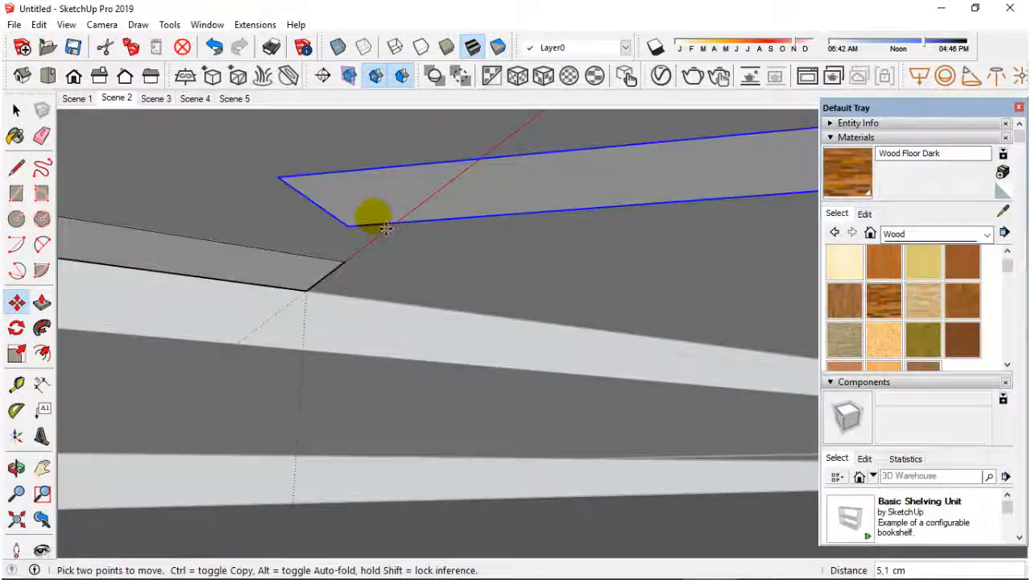
pyautogui.click(346, 262)
pyautogui.press('space')
# - Draw a rectangle of about 60 by 150 cm across the tall window opening beside the door
pyautogui.click(78, 98)
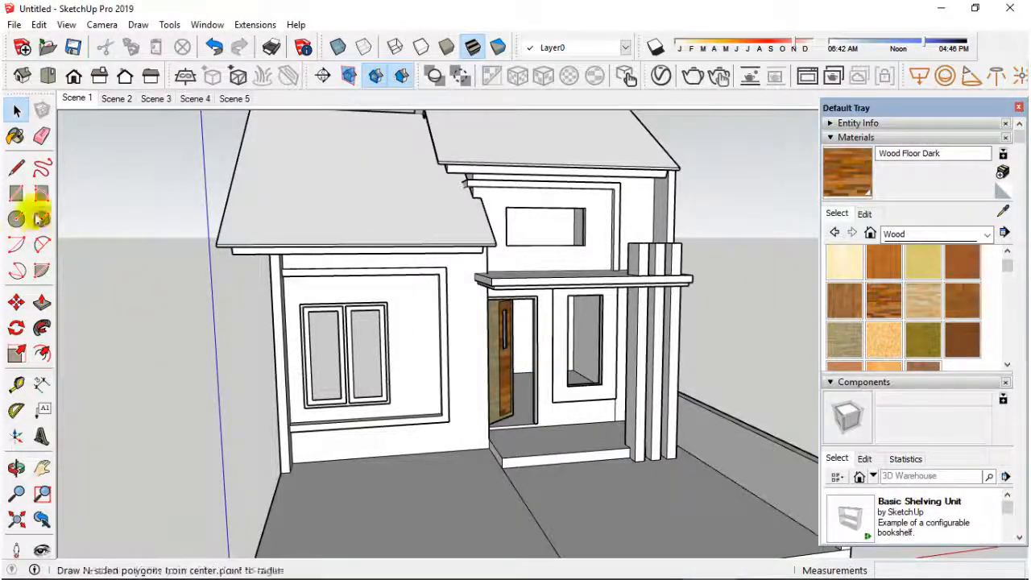
pyautogui.click(16, 193)
pyautogui.scroll(4, 569, 284)
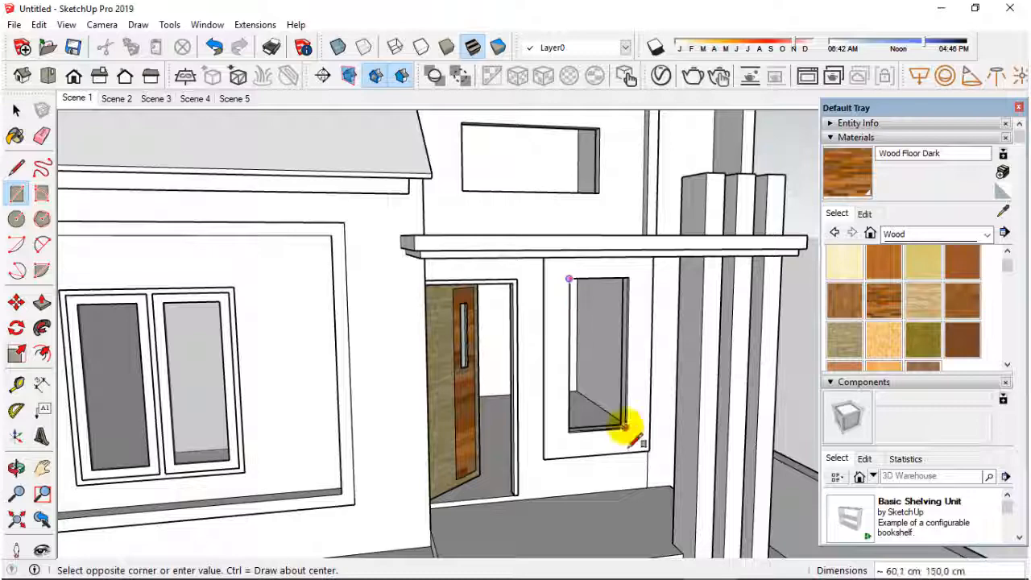
pyautogui.scroll(3, 624, 426)
pyautogui.click(625, 426)
pyautogui.scroll(4, 624, 427)
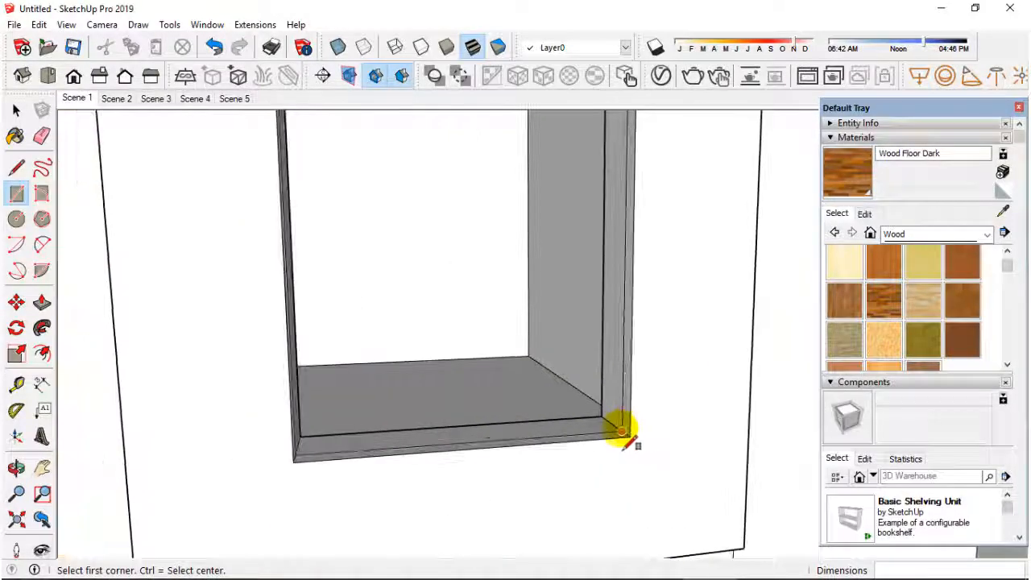
pyautogui.scroll(-5, 596, 410)
pyautogui.scroll(6, 491, 242)
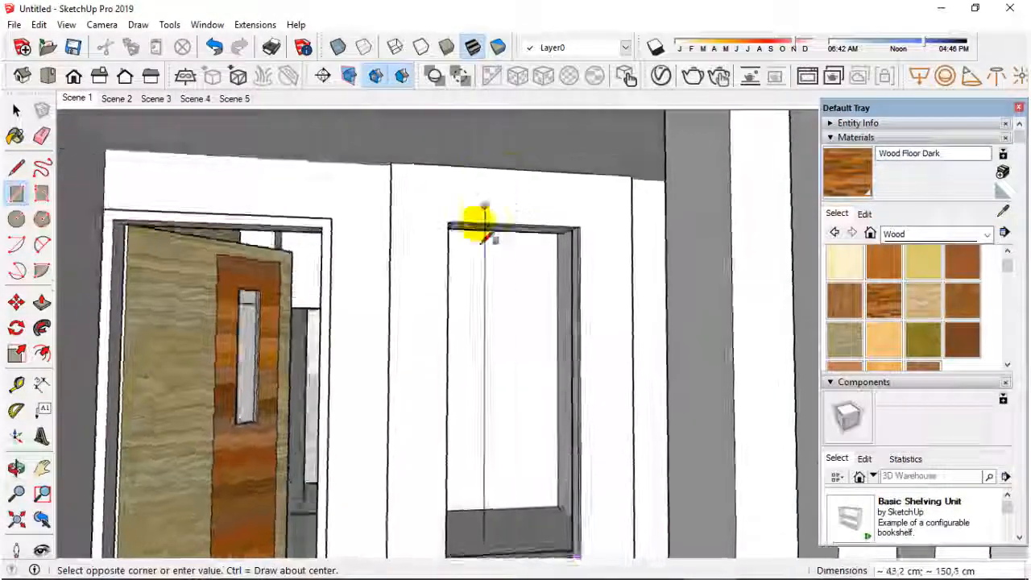
pyautogui.click(360, 183)
pyautogui.scroll(-4, 360, 183)
# - Offset the outline of the new window face inward by 4 cm
pyautogui.click(42, 409)
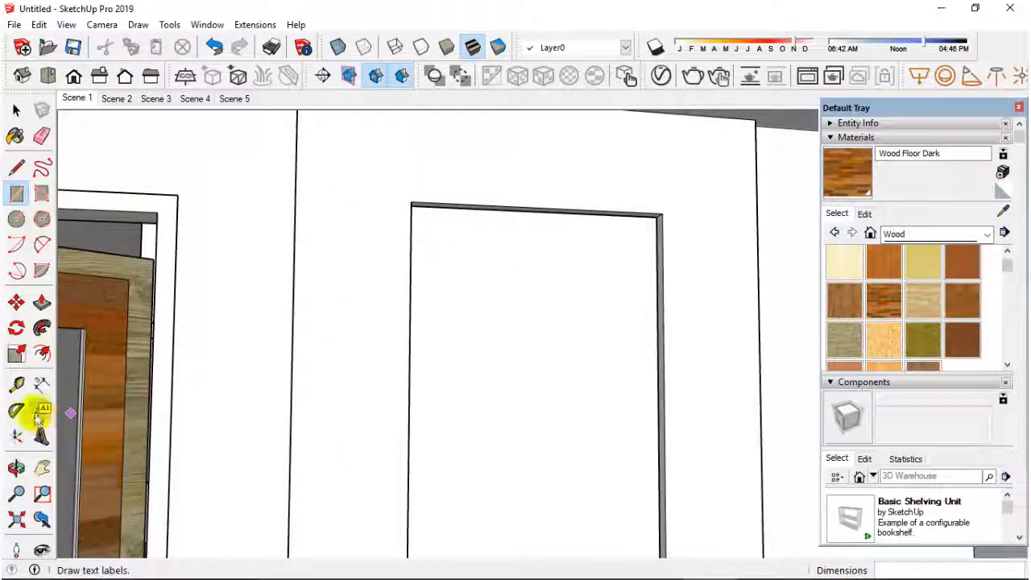
pyautogui.click(455, 339)
pyautogui.write('4')
pyautogui.press('Return')
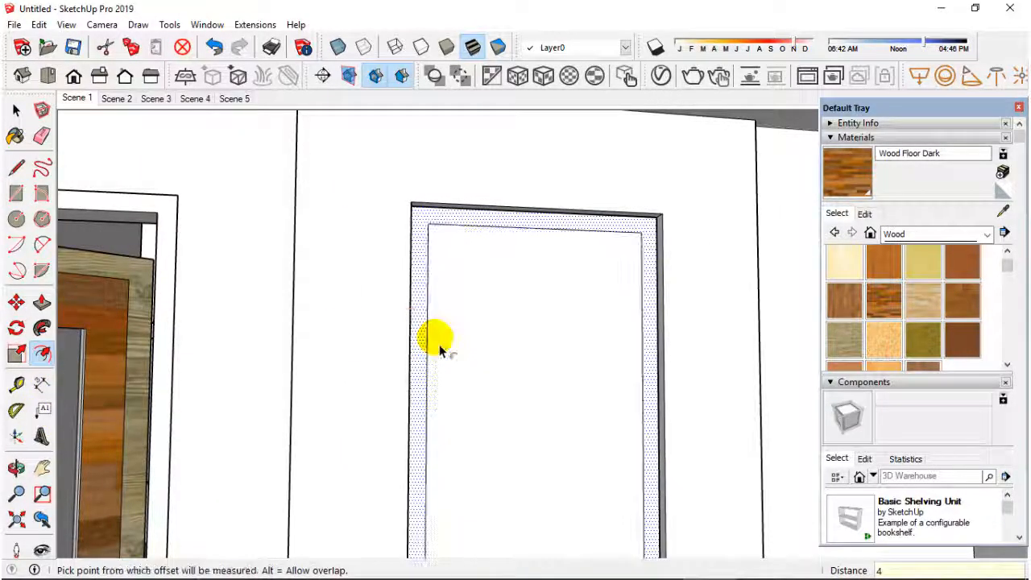
# - Try to extrude the tall window's frame border outward by 12 cm
pyautogui.click(41, 303)
pyautogui.scroll(-4, 478, 354)
pyautogui.moveTo(479, 362); pyautogui.dragTo(469, 398, button='middle')
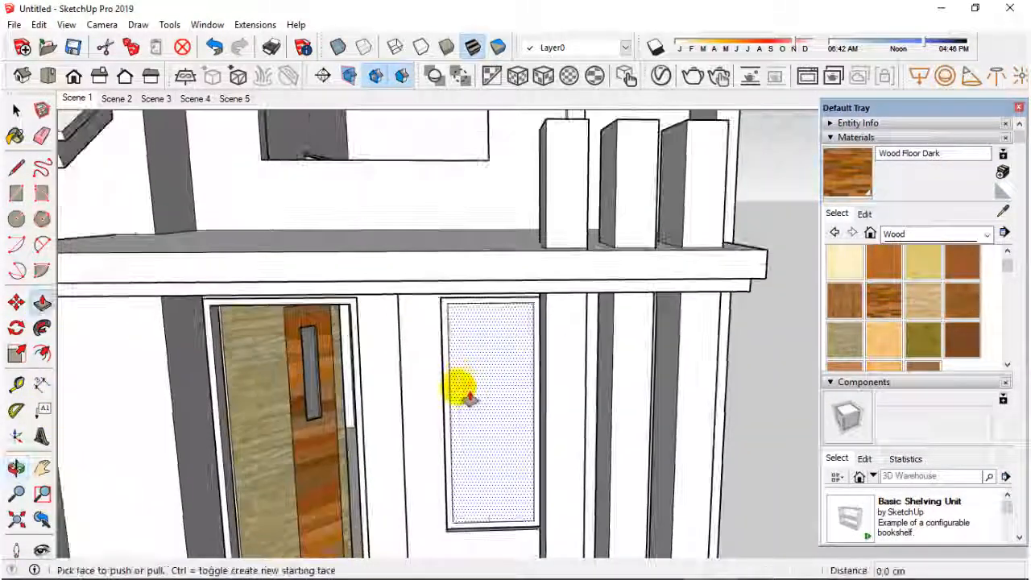
pyautogui.scroll(2, 464, 407)
pyautogui.click(459, 409)
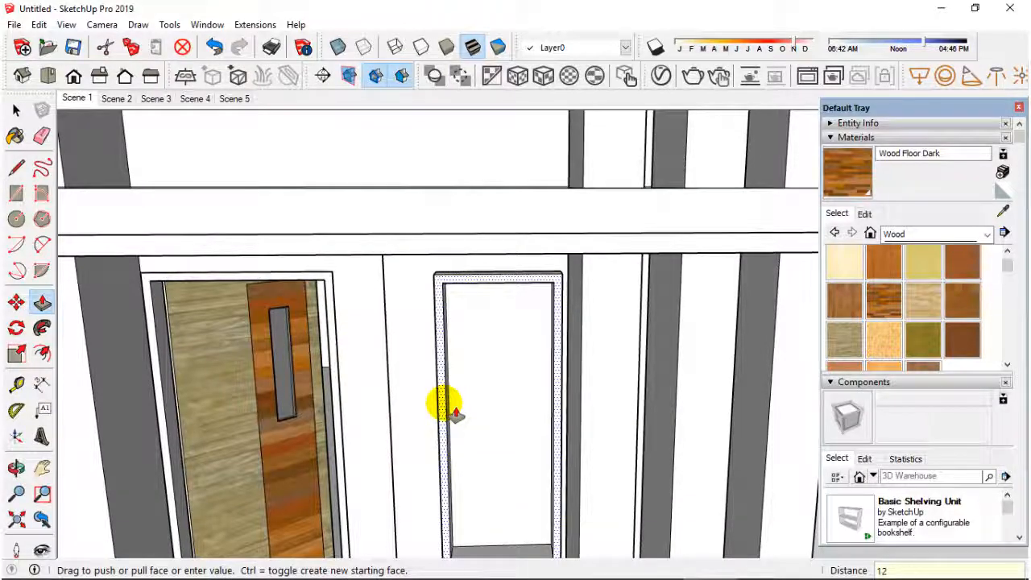
pyautogui.write('12')
pyautogui.press('Return')
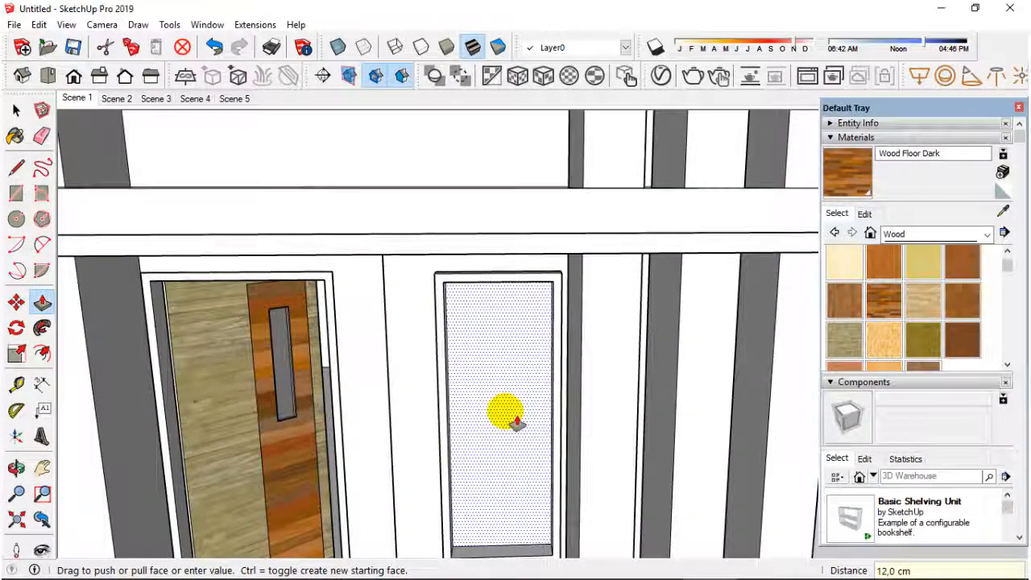
pyautogui.moveTo(505, 411); pyautogui.dragTo(488, 419, button='middle')
pyautogui.hotkey('ctrl', 'z')
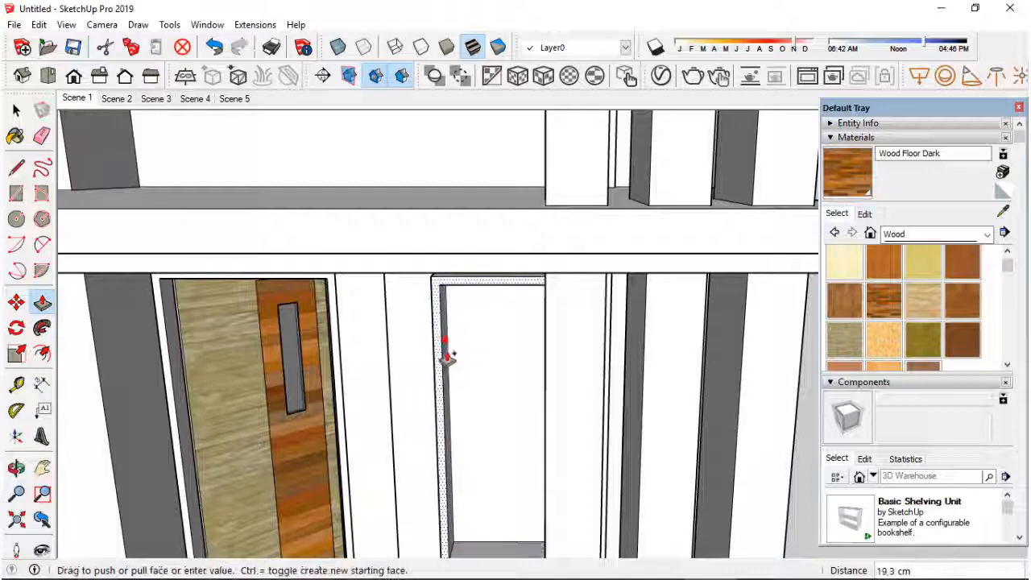
# - Extrude the tall window's frame border and the face inside it outward by 12 cm
pyautogui.doubleClick(509, 392)
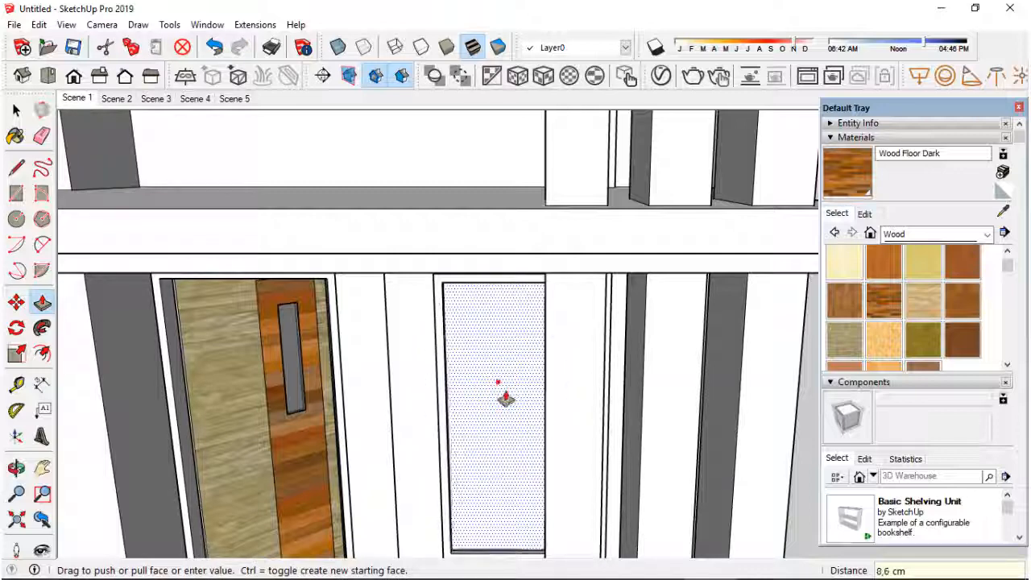
pyautogui.press('Return')
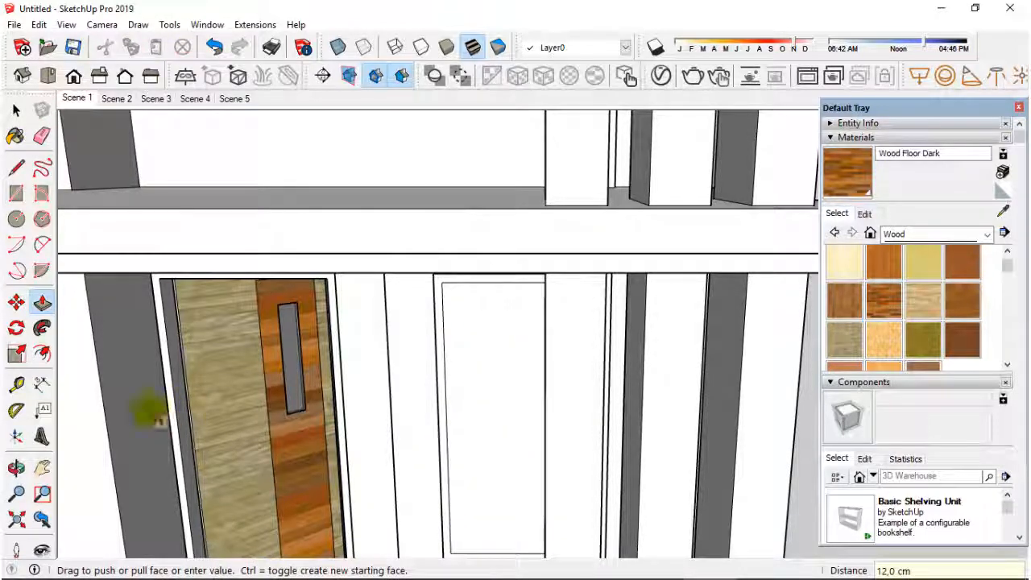
pyautogui.click(496, 368)
pyautogui.press('Escape')
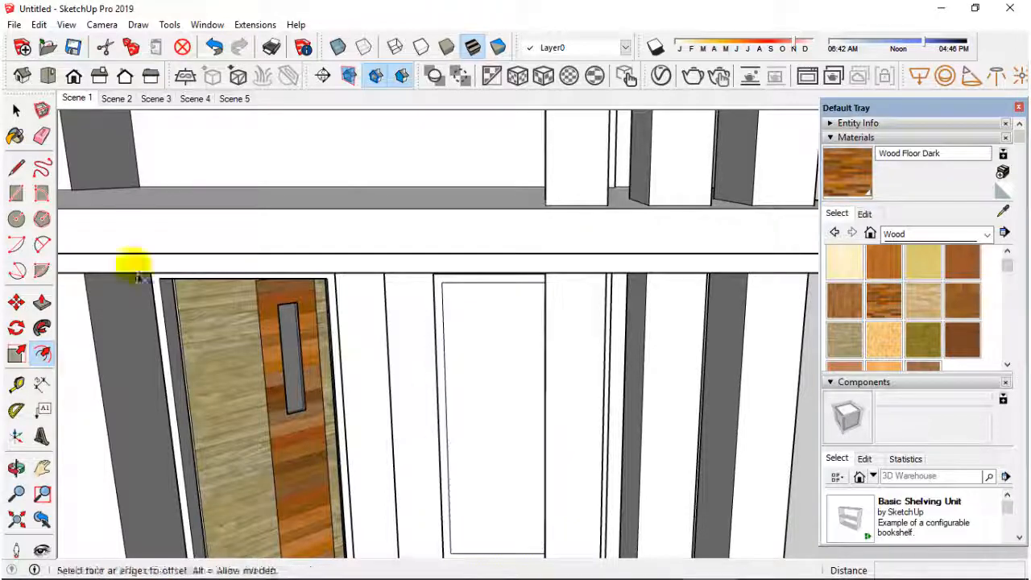
# - Group the tall window's inner face and offset its outline inward inside the group to form a sash border
pyautogui.doubleClick(491, 354)
pyautogui.rightClick(490, 355)
pyautogui.click(529, 216)
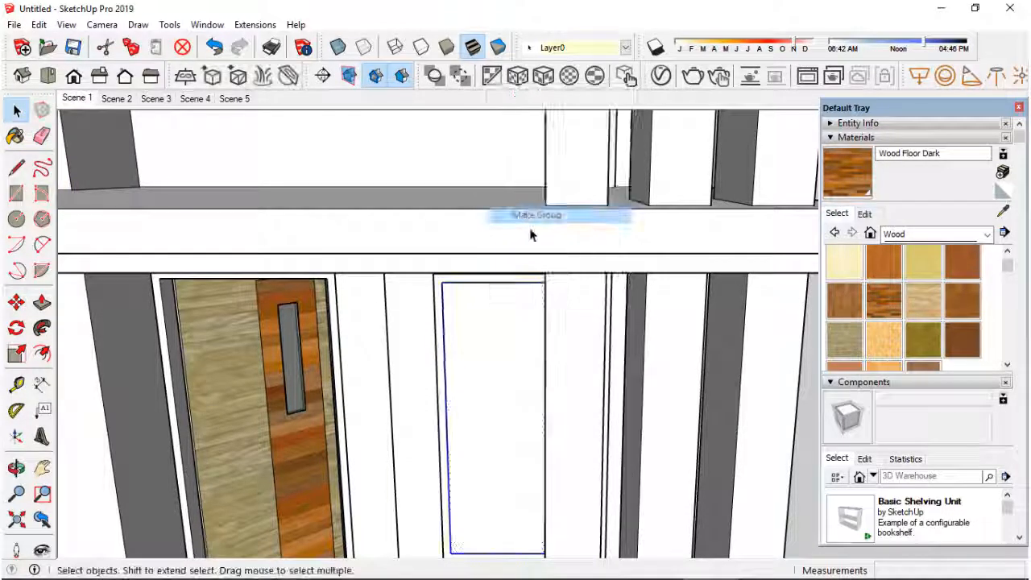
pyautogui.doubleClick(476, 371)
pyautogui.click(443, 344)
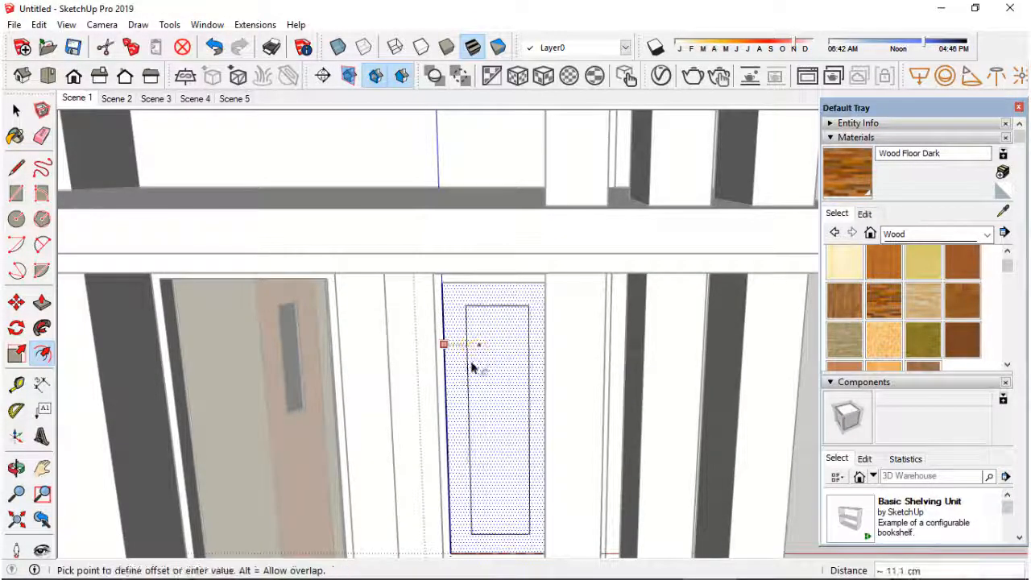
pyautogui.press('Return')
# - Extrude the sash border of the tall window by 3 cm and its pane face by 1 cm
pyautogui.scroll(-1, 472, 363)
pyautogui.press('p')
pyautogui.scroll(2, 467, 435)
pyautogui.moveTo(468, 452); pyautogui.dragTo(458, 437, button='middle')
pyautogui.click(458, 437)
pyautogui.click(469, 431)
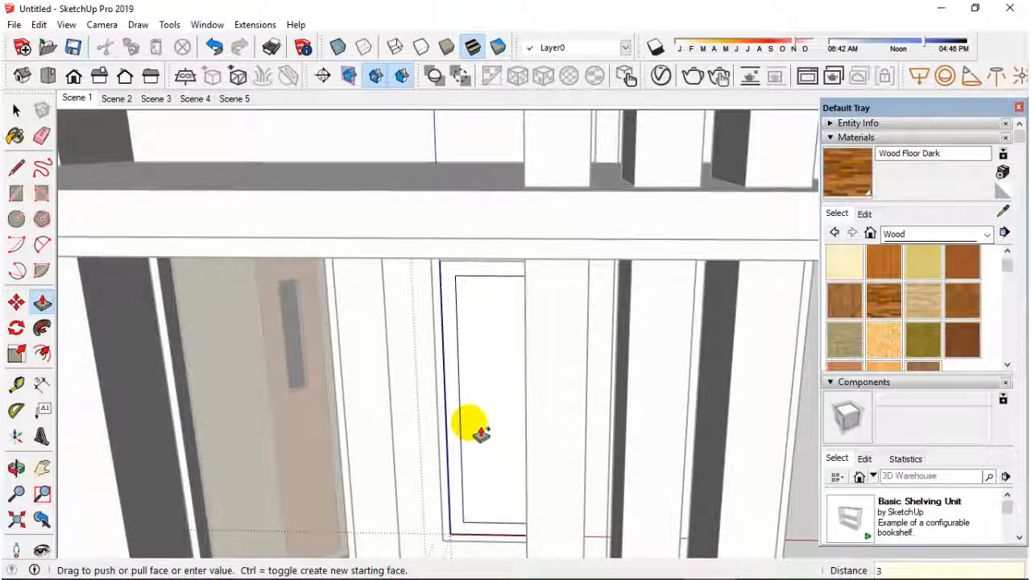
pyautogui.write('3')
pyautogui.press('Return')
pyautogui.click(483, 486)
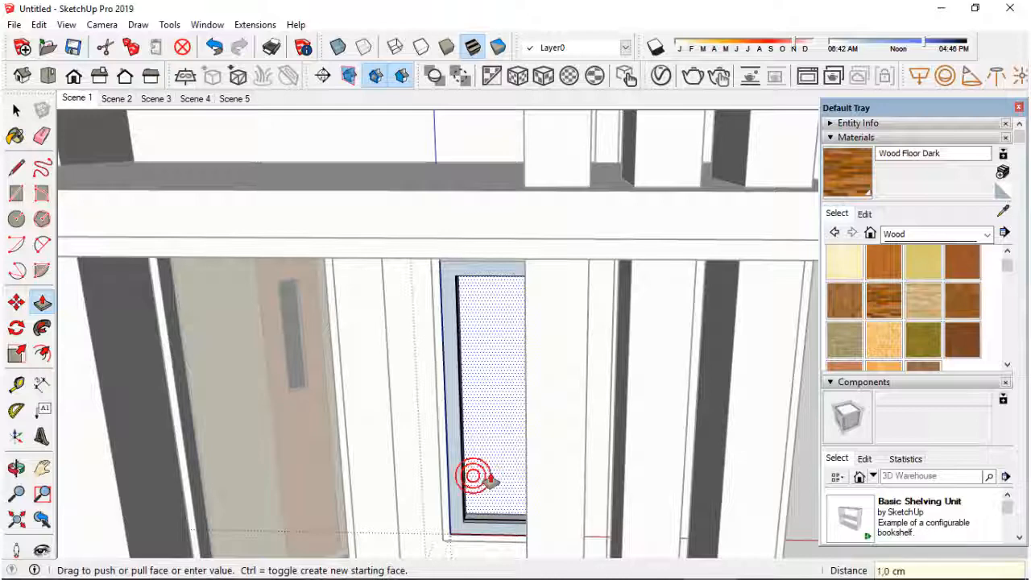
# - Reverse the sash's faces and paint its pane with Translucent Glass Gray
pyautogui.click(16, 110)
pyautogui.scroll(1, 443, 408)
pyautogui.rightClick(451, 378)
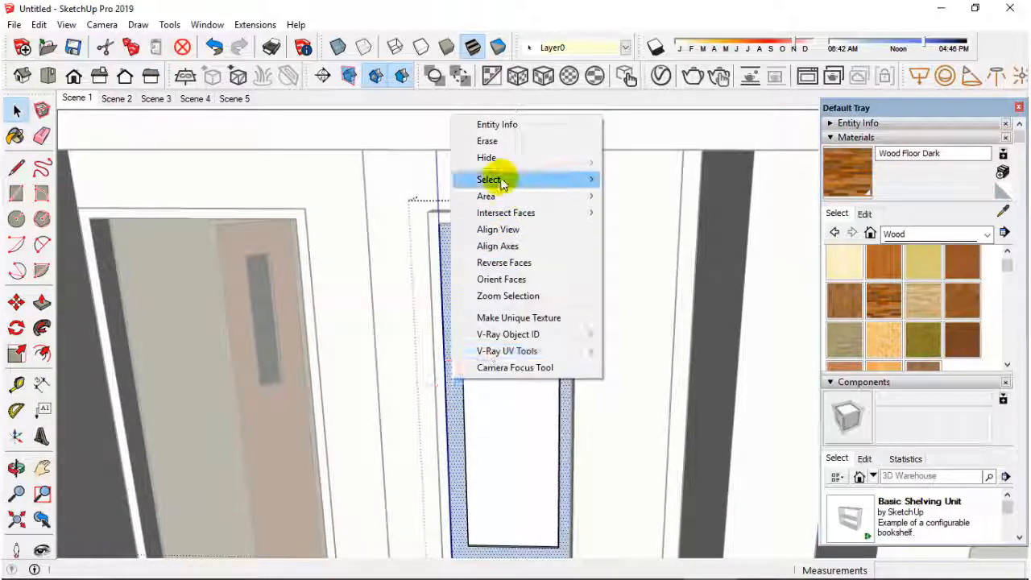
pyautogui.click(507, 296)
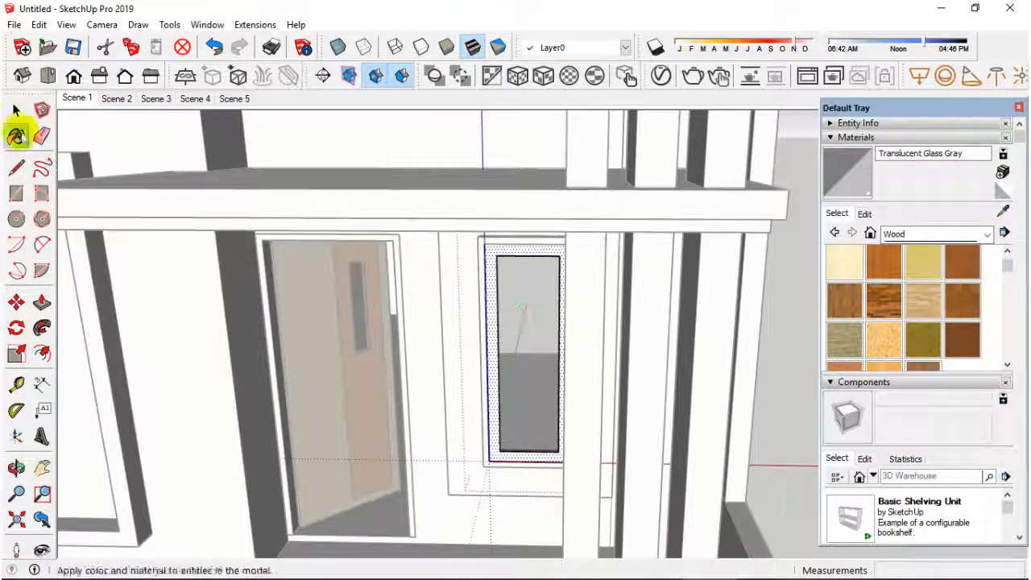
pyautogui.click(16, 110)
pyautogui.scroll(-2, 432, 251)
pyautogui.click(428, 253)
# - Group the tall window's frame together with its glazed sash
pyautogui.moveTo(428, 253); pyautogui.dragTo(588, 264, button='middle')
pyautogui.scroll(3, 457, 264)
pyautogui.click(564, 292)
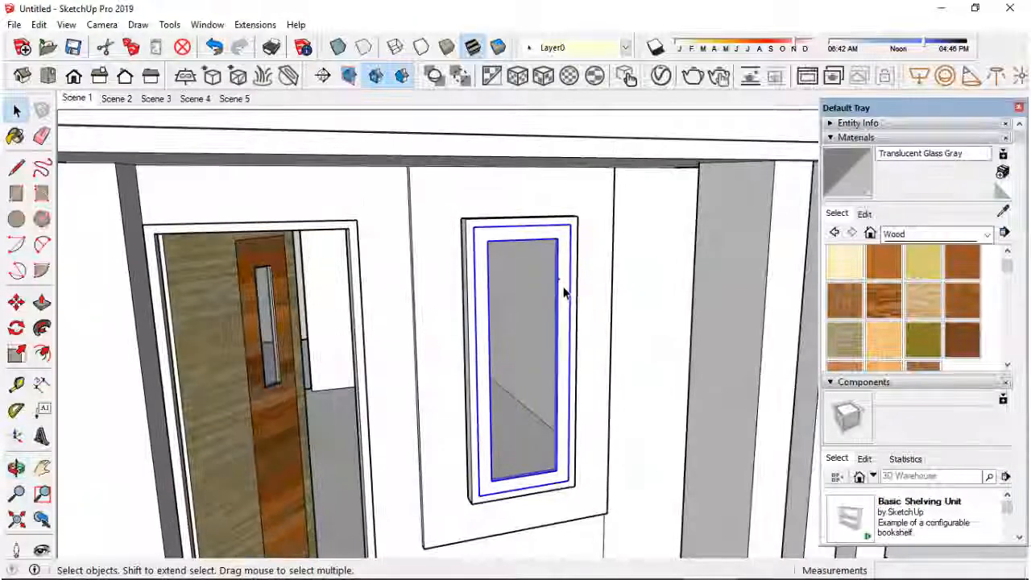
pyautogui.rightClick(464, 219)
pyautogui.click(466, 232)
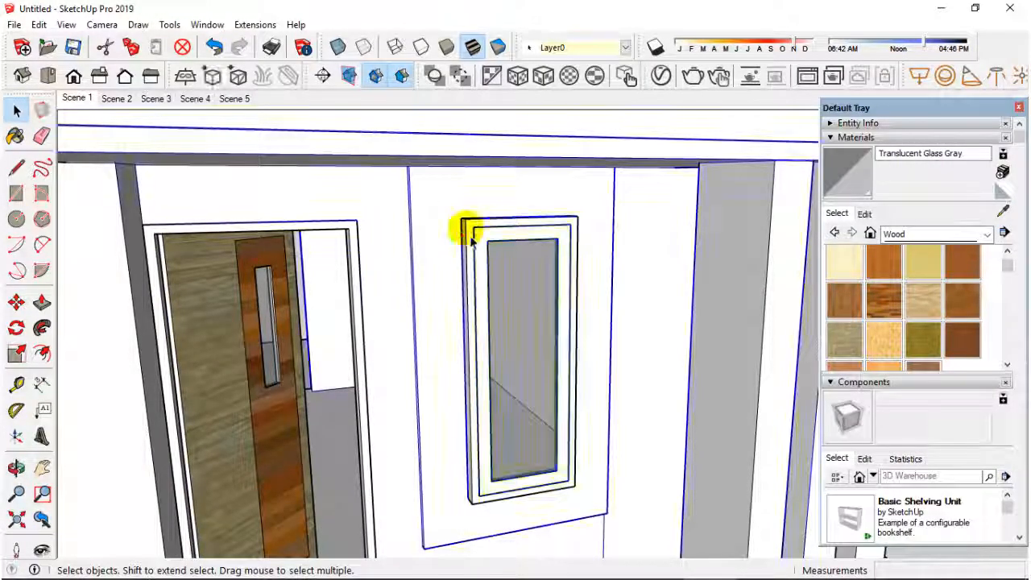
pyautogui.rightClick(489, 219)
pyautogui.click(566, 352)
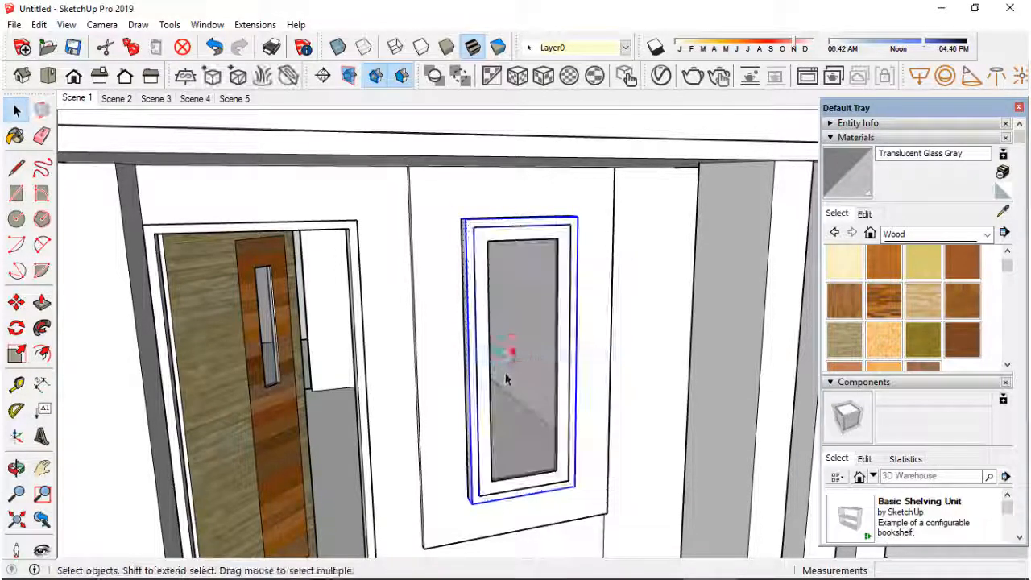
pyautogui.rightClick(505, 352)
pyautogui.click(541, 209)
# - Move the grouped tall window back into its wall opening
pyautogui.click(16, 302)
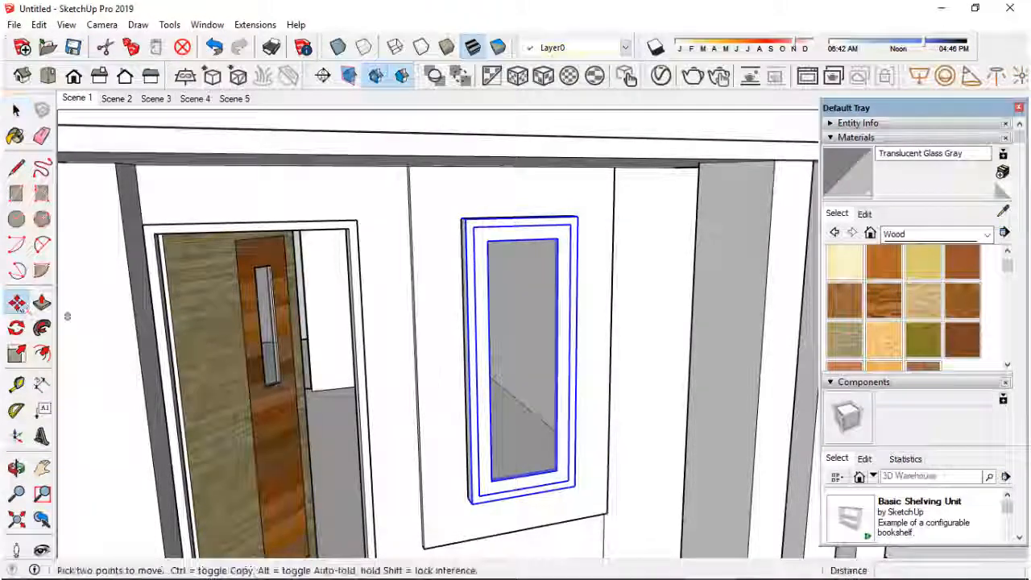
pyautogui.scroll(-2, 531, 358)
pyautogui.moveTo(556, 354); pyautogui.dragTo(578, 366, button='middle')
pyautogui.click(724, 421)
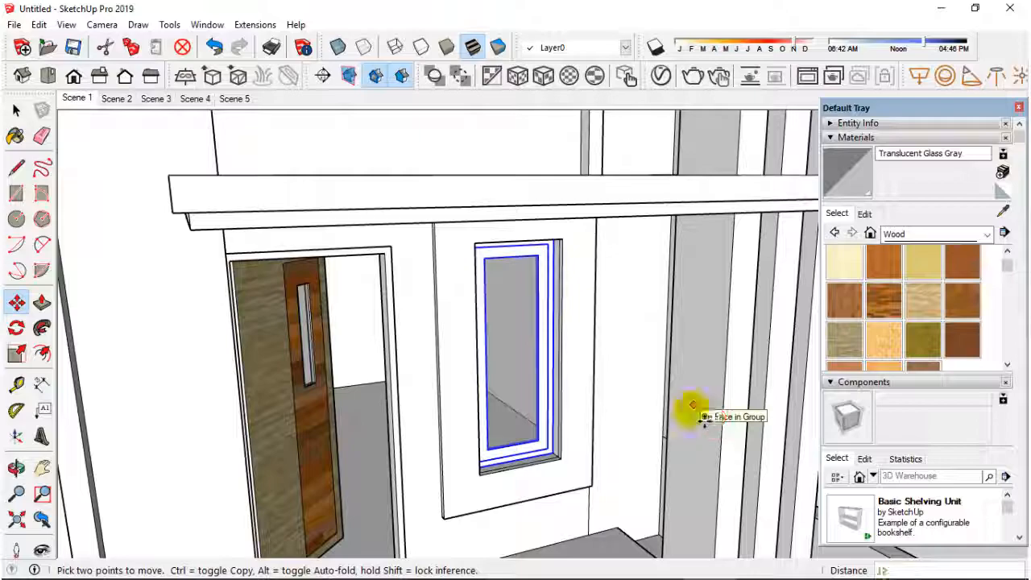
pyautogui.click(18, 110)
pyautogui.scroll(-3, 386, 233)
pyautogui.click(591, 322)
pyautogui.scroll(4, 499, 371)
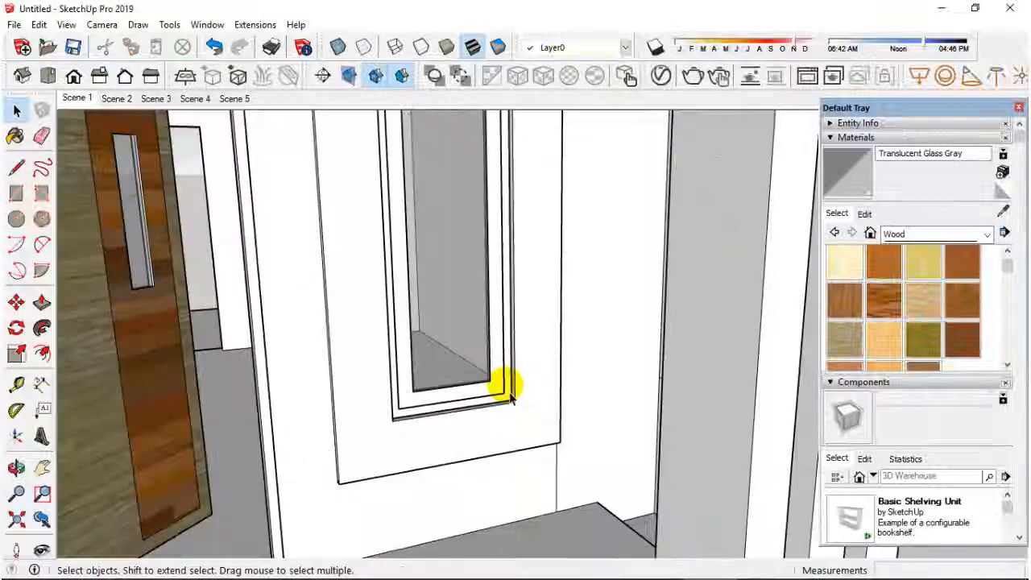
pyautogui.moveTo(510, 386); pyautogui.dragTo(424, 429, button='middle')
pyautogui.scroll(-5, 451, 415)
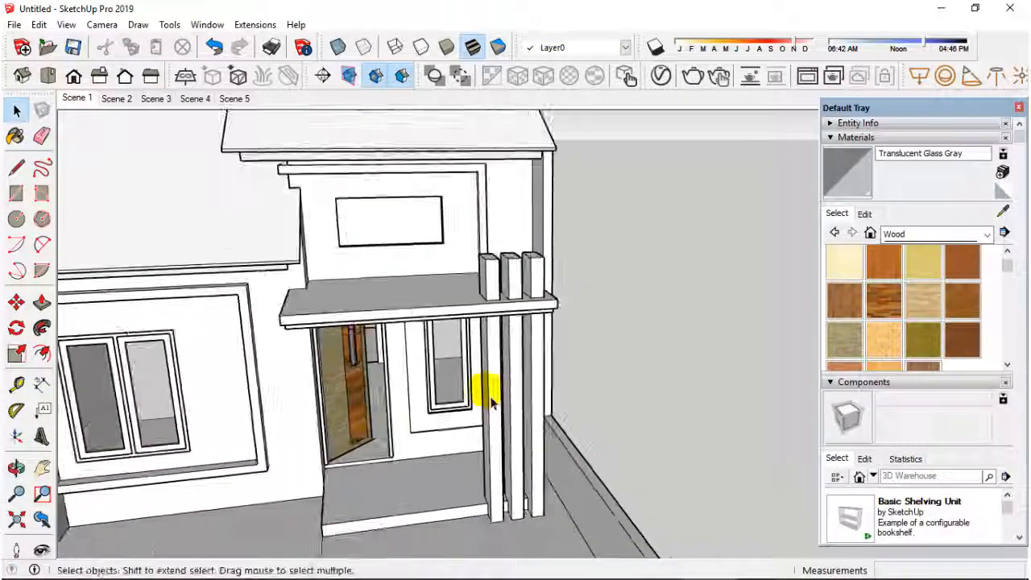
# - Draw a 130 by 60 cm rectangle across the upper-floor window opening and offset its outline inward by 4 cm
pyautogui.scroll(2, 396, 225)
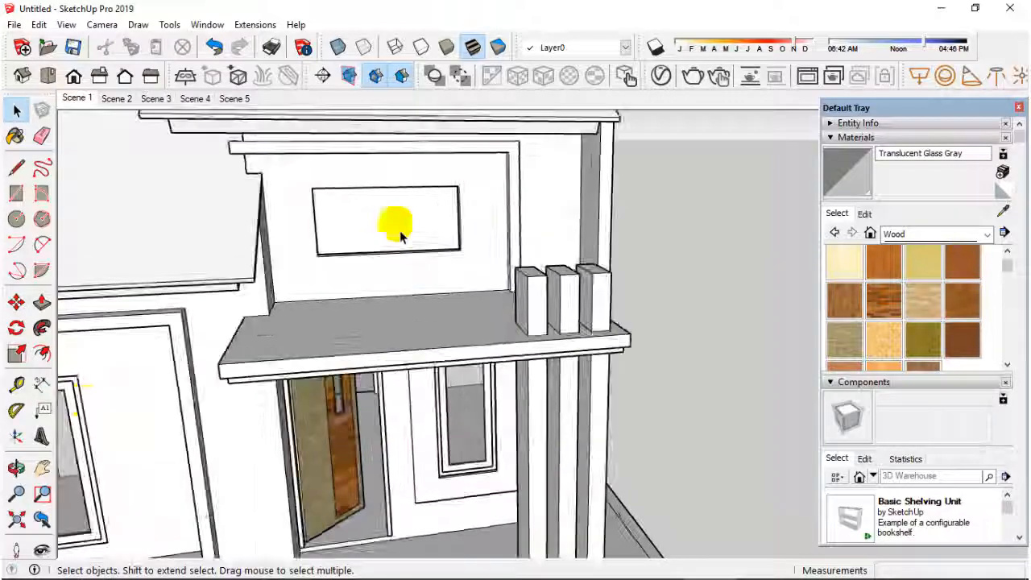
pyautogui.click(43, 467)
pyautogui.moveTo(276, 327); pyautogui.dragTo(375, 428)
pyautogui.moveTo(375, 428); pyautogui.dragTo(384, 274, button='middle')
pyautogui.moveTo(385, 274); pyautogui.dragTo(482, 327)
pyautogui.click(16, 193)
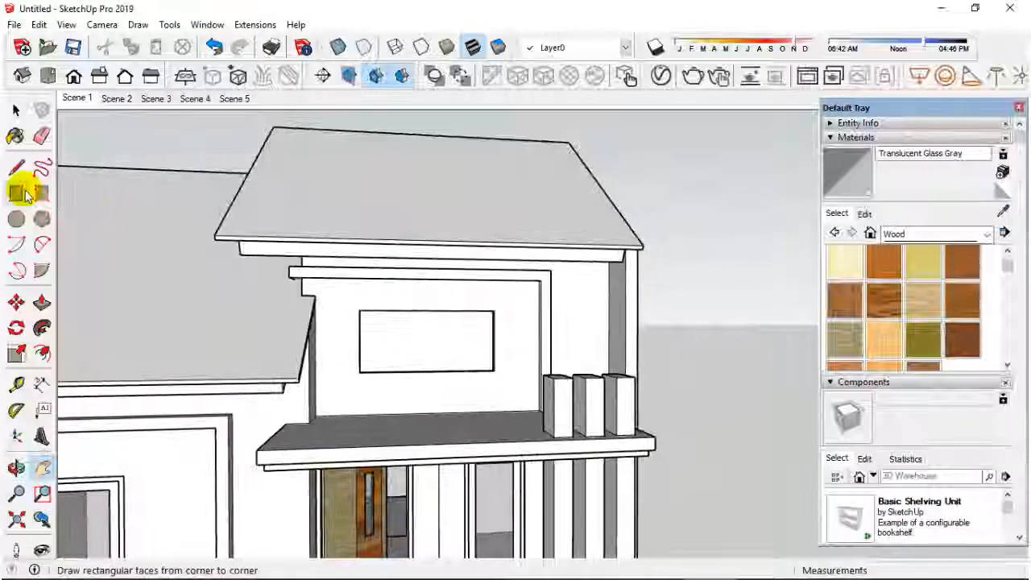
pyautogui.scroll(2, 350, 311)
pyautogui.click(368, 309)
pyautogui.click(530, 382)
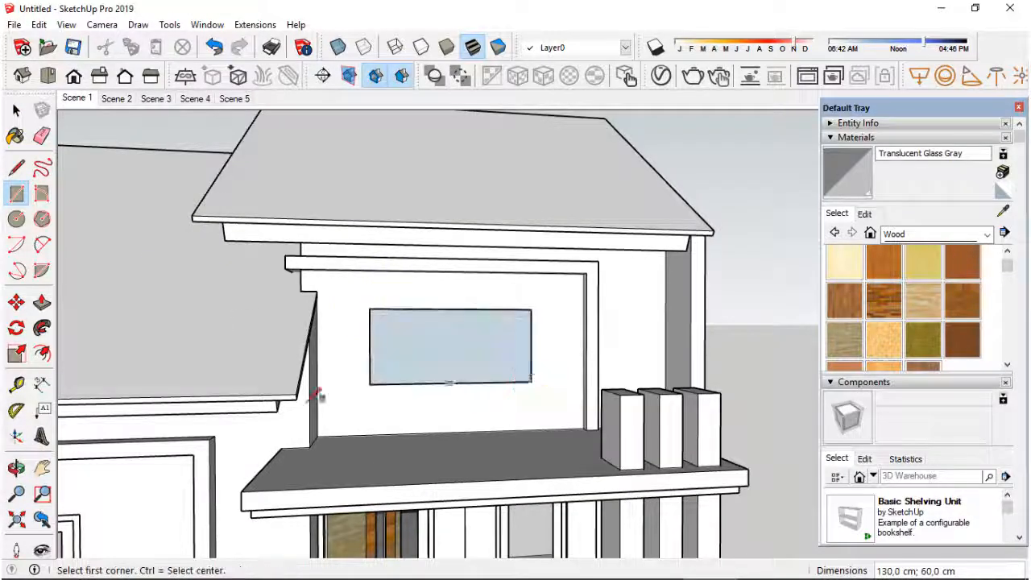
pyautogui.click(368, 346)
pyautogui.click(395, 357)
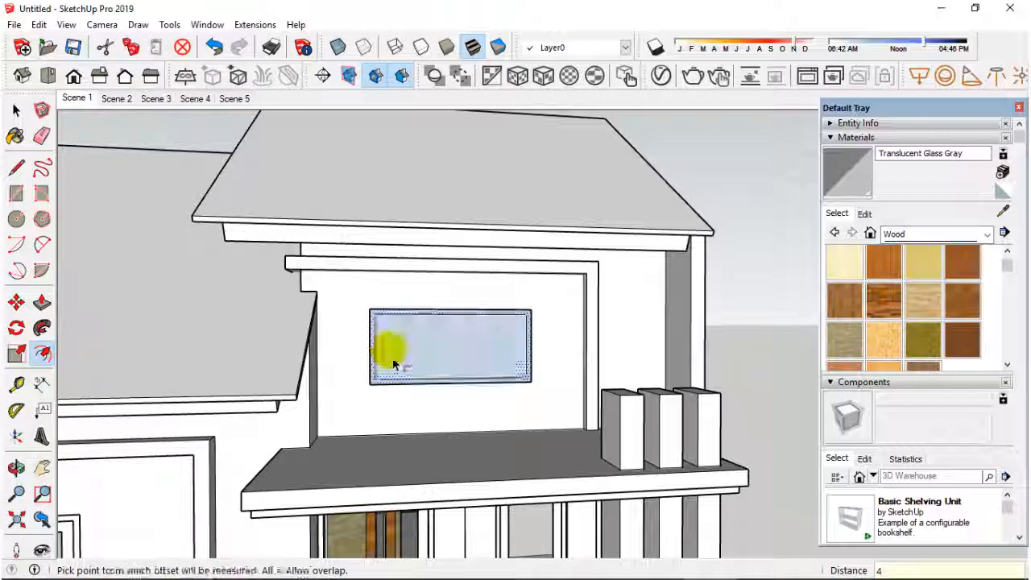
# - Extrude the upper window's frame border, push its pane face by 11 cm, and paint the pane with Translucent Glass Gray
pyautogui.click(373, 357)
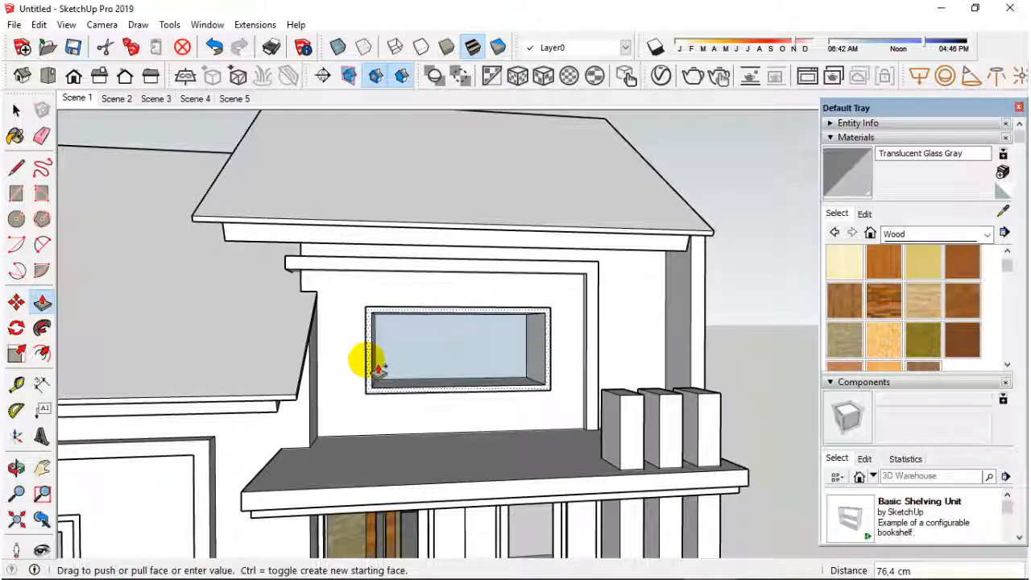
pyautogui.moveTo(379, 368); pyautogui.dragTo(413, 364, button='middle')
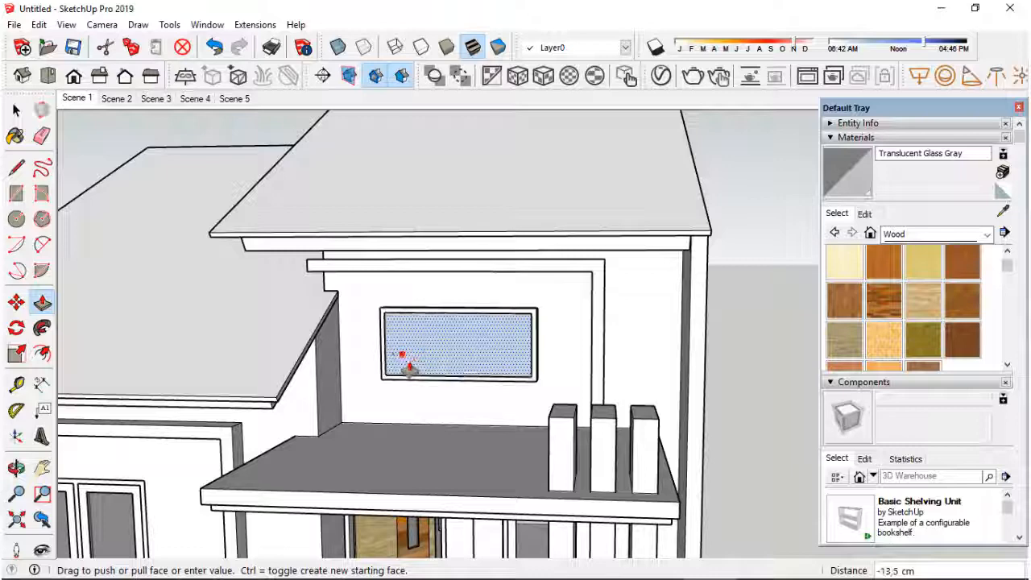
pyautogui.write('1')
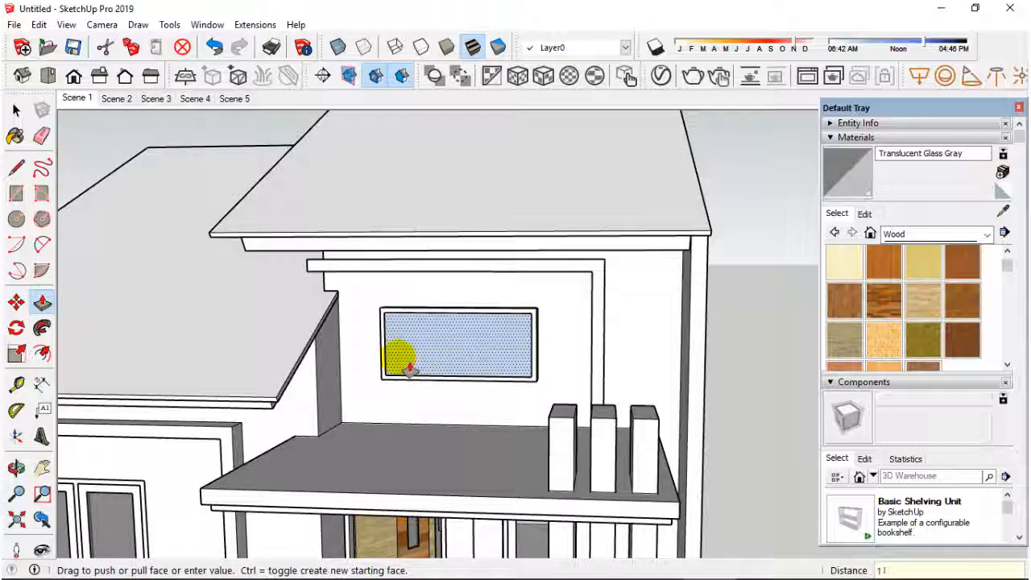
pyautogui.write('1')
pyautogui.press('Return')
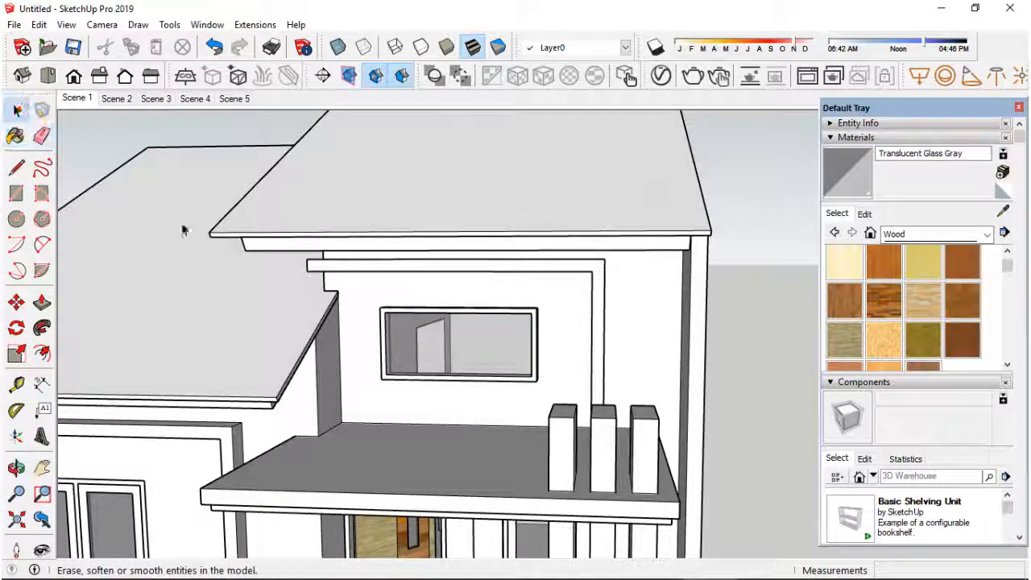
# - Group the upper window's frame and glass pane
pyautogui.scroll(1, 470, 341)
pyautogui.tripleClick(471, 340)
pyautogui.rightClick(467, 332)
pyautogui.click(509, 185)
pyautogui.moveTo(589, 271); pyautogui.dragTo(548, 283, button='middle')
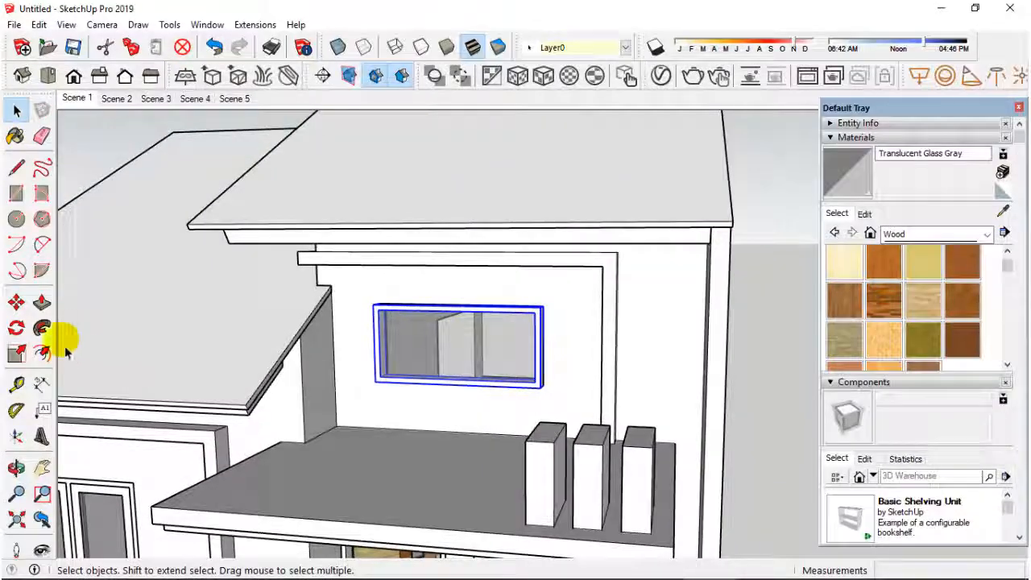
# - Move the upper window group by its lower corner onto the matching lower corner of the wall opening
pyautogui.click(16, 302)
pyautogui.moveTo(552, 386); pyautogui.dragTo(527, 409, button='middle')
pyautogui.scroll(2, 529, 403)
pyautogui.click(535, 385)
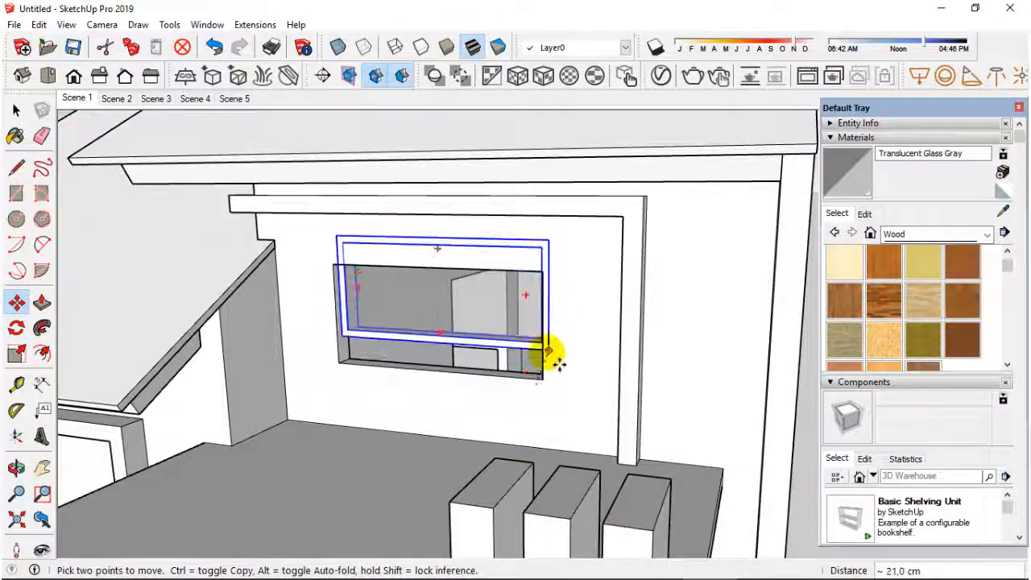
pyautogui.click(542, 376)
pyautogui.scroll(-1, 687, 313)
pyautogui.scroll(-1, 493, 181)
pyautogui.scroll(-3, 494, 181)
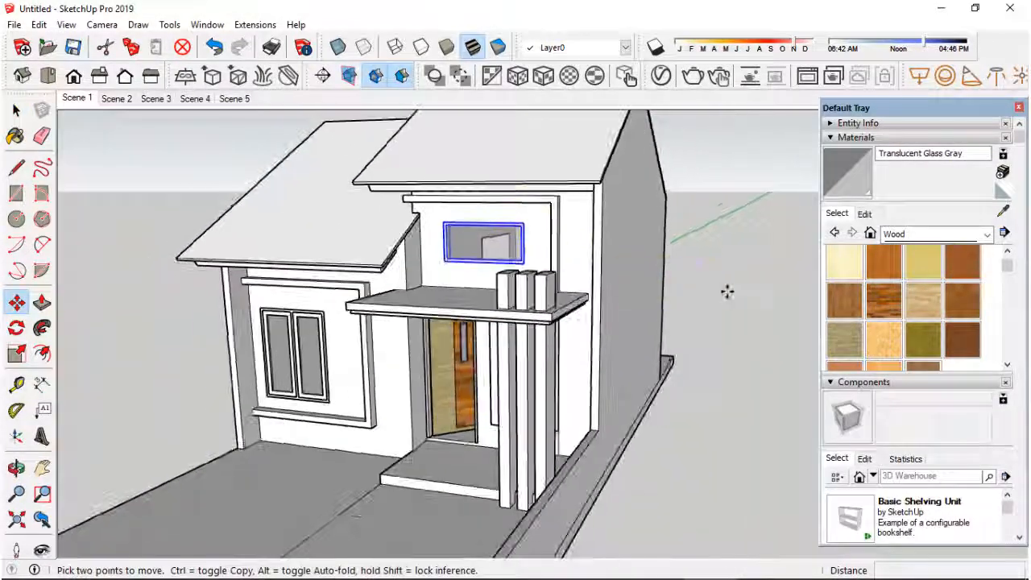
pyautogui.click(13, 110)
pyautogui.click(136, 184)
# - Hide the Default Tray and examine the house's whole front facade
pyautogui.moveTo(222, 236); pyautogui.dragTo(426, 265, button='middle')
pyautogui.click(1017, 109)
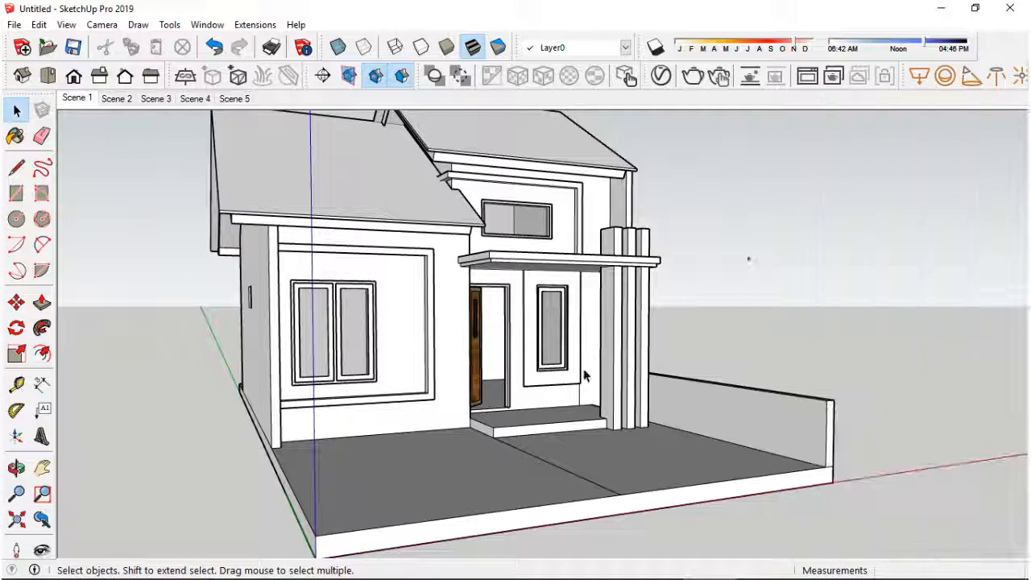
pyautogui.scroll(2, 585, 375)
pyautogui.moveTo(585, 376); pyautogui.dragTo(511, 402, button='middle')
pyautogui.scroll(-1, 534, 400)
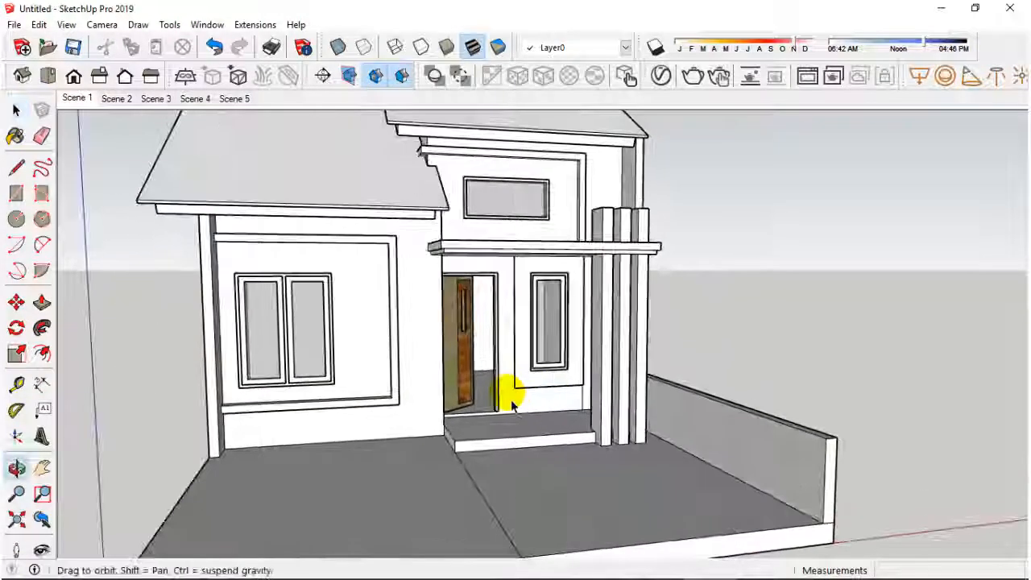
# - Open the house group for editing and paint the recessed wall beside the upper window section with 0135_DarkGray
pyautogui.doubleClick(420, 359)
pyautogui.click(276, 259)
pyautogui.doubleClick(276, 258)
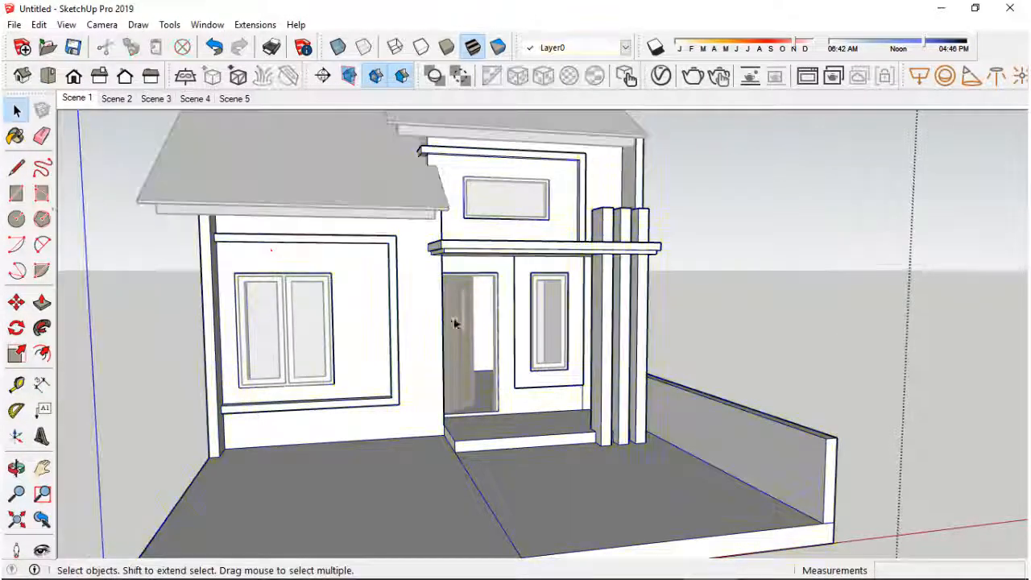
pyautogui.click(16, 136)
pyautogui.click(988, 233)
pyautogui.click(919, 299)
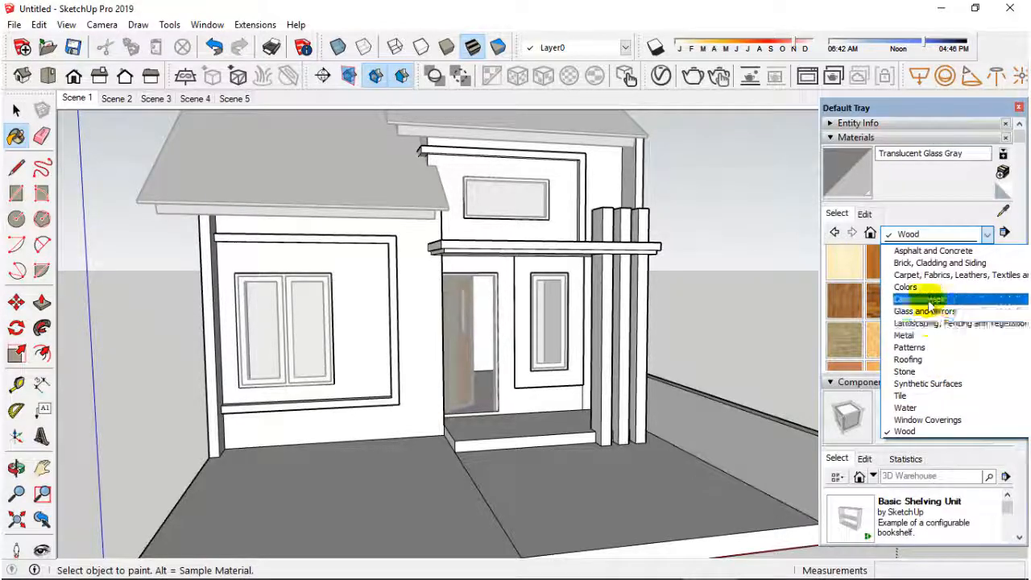
pyautogui.moveTo(1006, 246); pyautogui.dragTo(1001, 348)
pyautogui.click(922, 286)
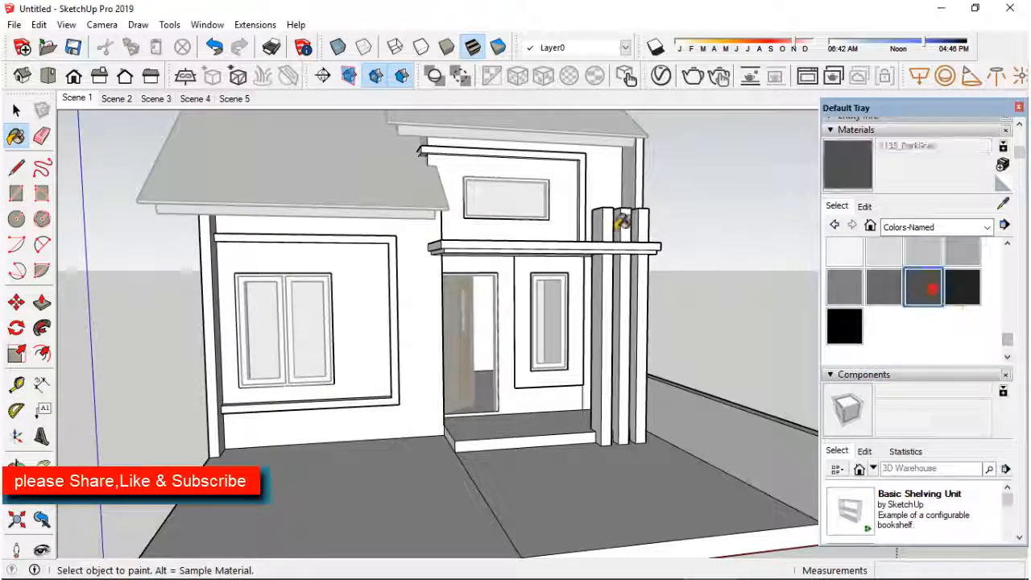
pyautogui.click(604, 193)
pyautogui.scroll(2, 665, 191)
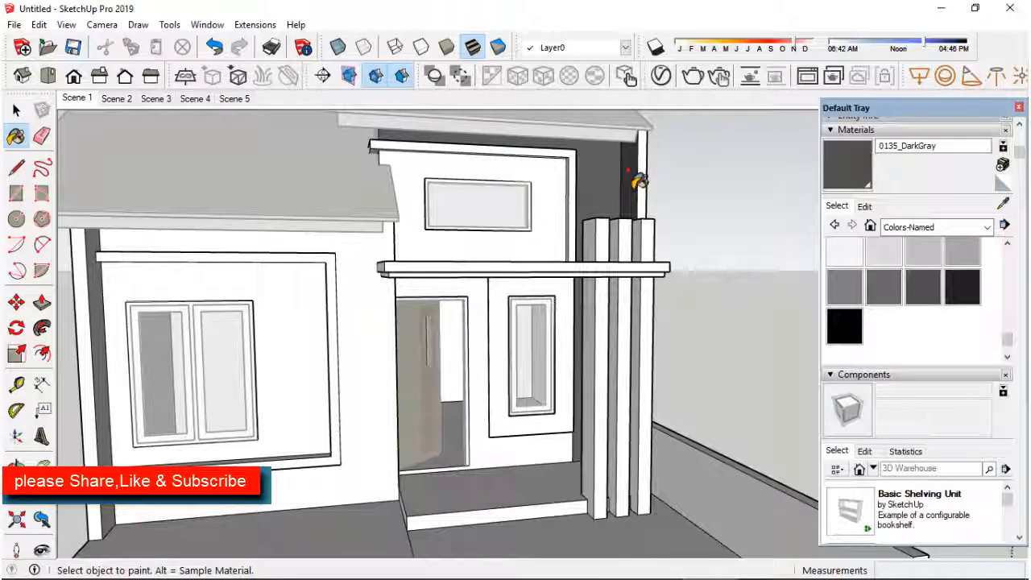
pyautogui.moveTo(637, 178)
pyautogui.mouseDown(button='middle')
pyautogui.moveTo(628, 166)
pyautogui.moveTo(476, 185)
pyautogui.moveTo(645, 230)
pyautogui.mouseUp(button='middle')
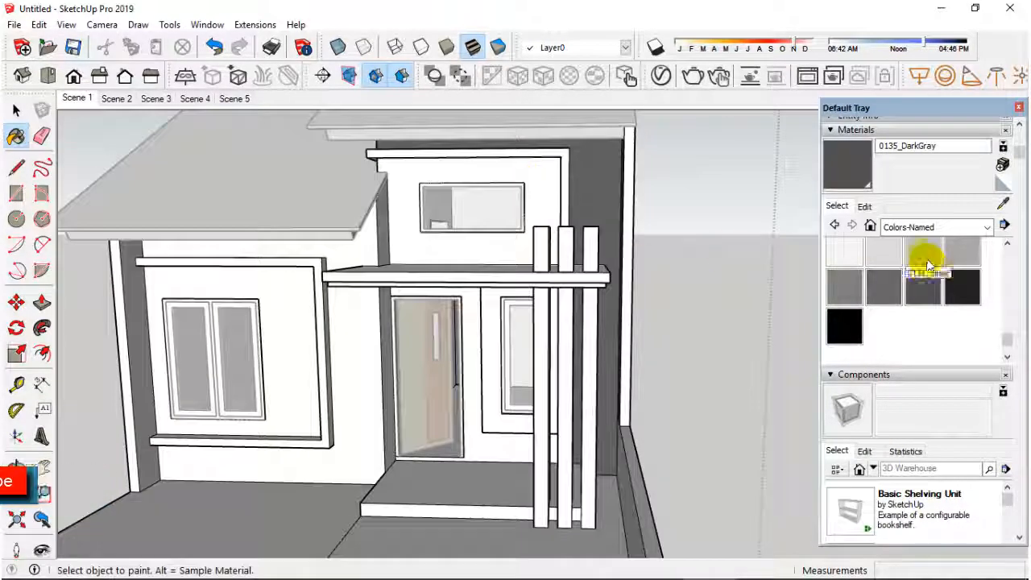
# - Paint the front wall around the upper window and the entrance door with 0132_LightGray
pyautogui.click(958, 258)
pyautogui.click(551, 191)
pyautogui.moveTo(551, 192)
pyautogui.mouseDown(button='middle')
pyautogui.moveTo(644, 202)
pyautogui.moveTo(559, 281)
pyautogui.moveTo(403, 322)
pyautogui.mouseUp(button='middle')
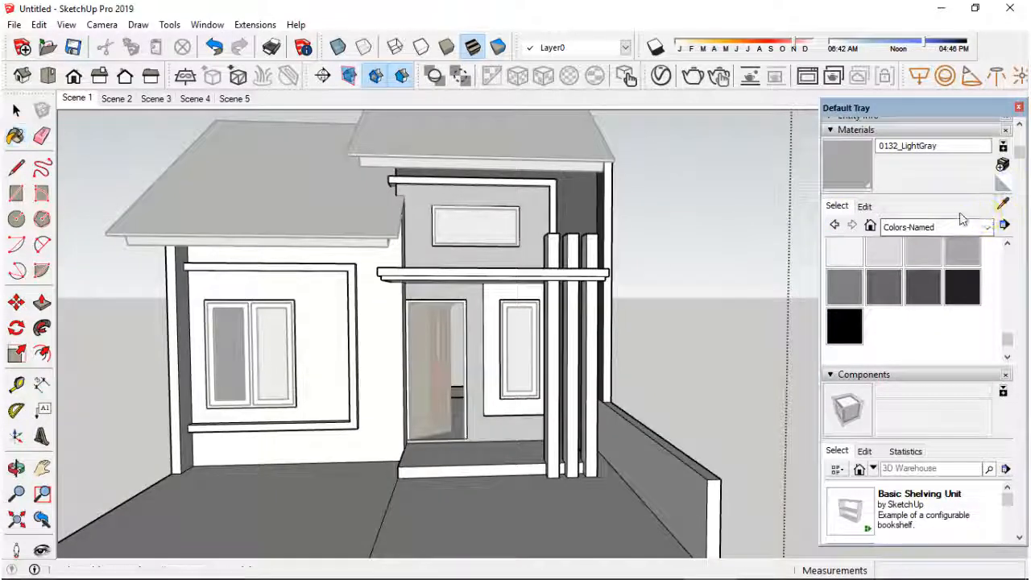
# - Paint the wall around the double window's border 0135_DarkGray and the panel inside the border 0132_LightGray
pyautogui.click(360, 272)
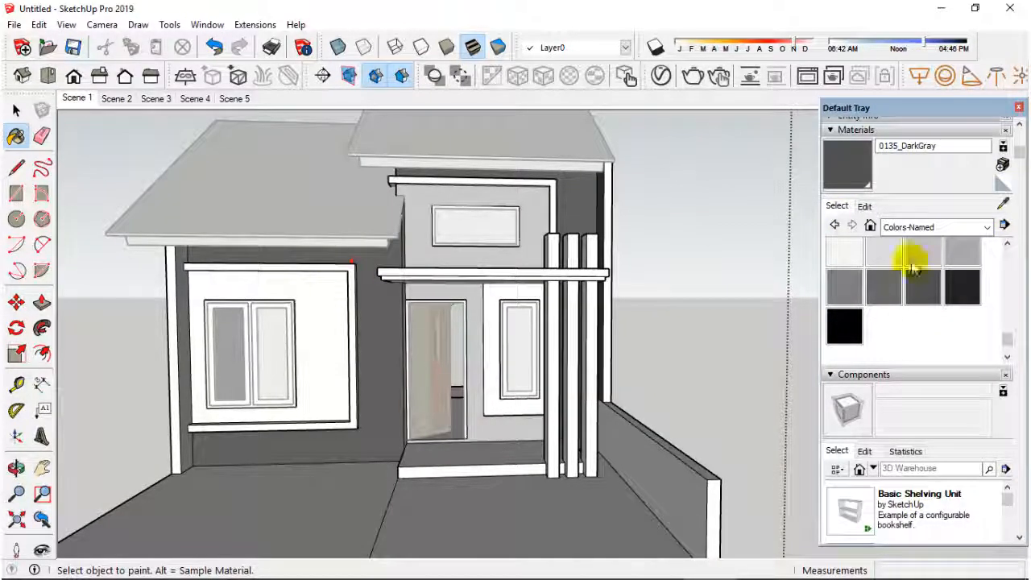
pyautogui.keyDown('alt'); pyautogui.click(520, 267); pyautogui.keyUp('alt')
pyautogui.click(306, 291)
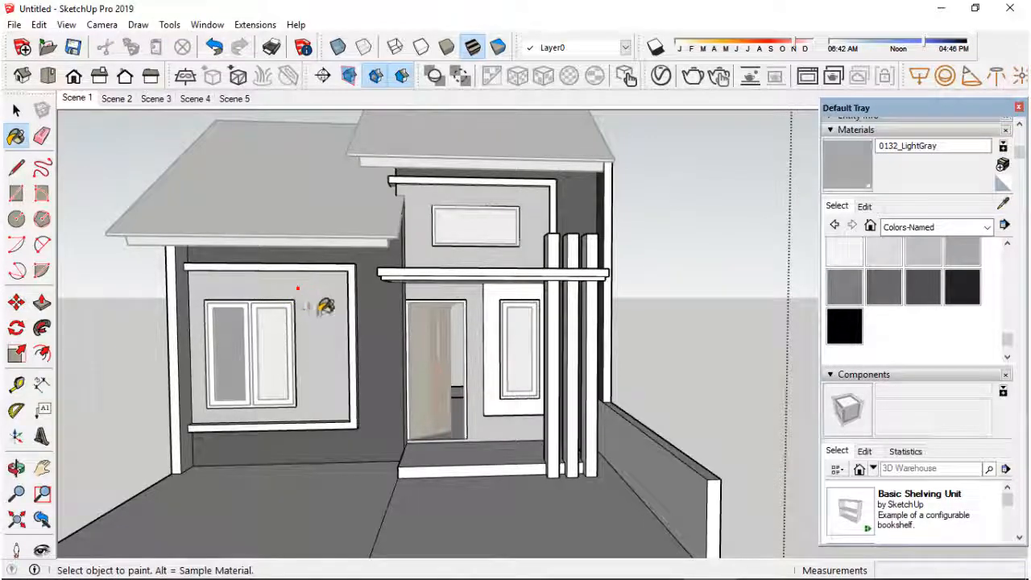
pyautogui.moveTo(322, 301)
pyautogui.mouseDown(button='middle')
pyautogui.moveTo(402, 311)
pyautogui.moveTo(364, 321)
pyautogui.mouseUp(button='middle')
pyautogui.scroll(-2, 364, 321)
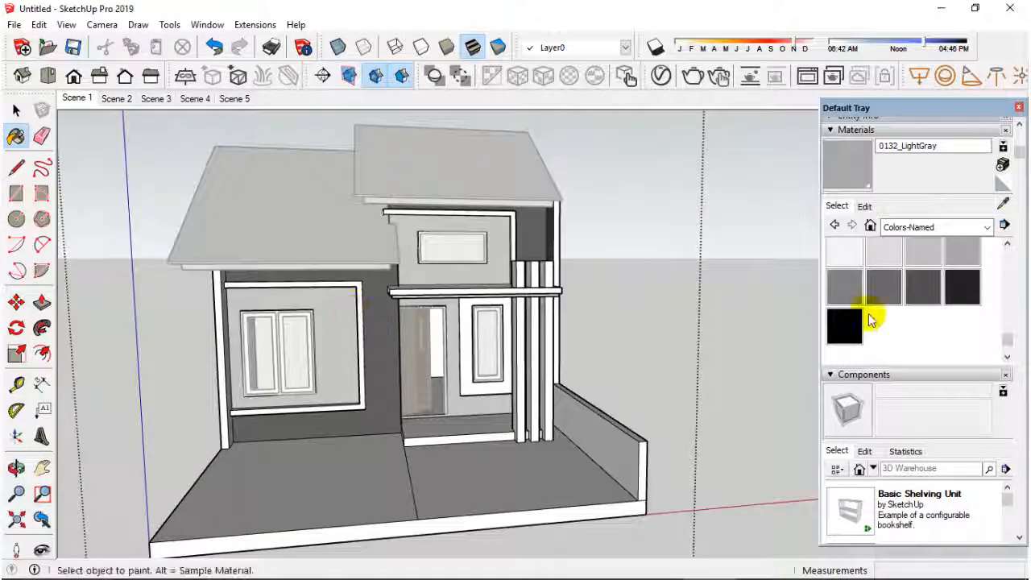
# - Paint the framed wall panel around the double window with Stone Brushed Khaki from the Stone materials
pyautogui.click(988, 227)
pyautogui.click(922, 366)
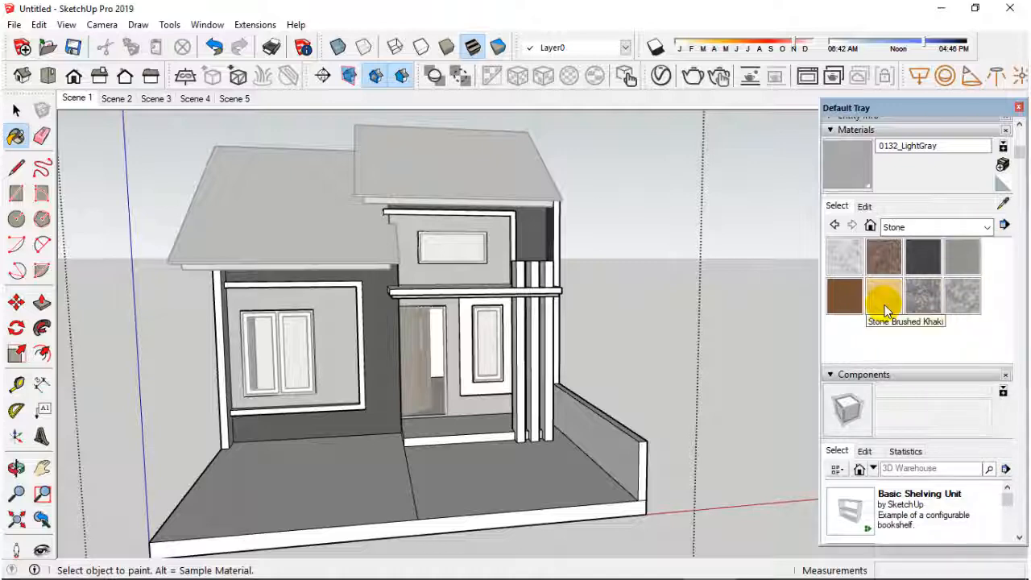
pyautogui.scroll(2, 336, 337)
pyautogui.click(336, 337)
pyautogui.scroll(1, 336, 339)
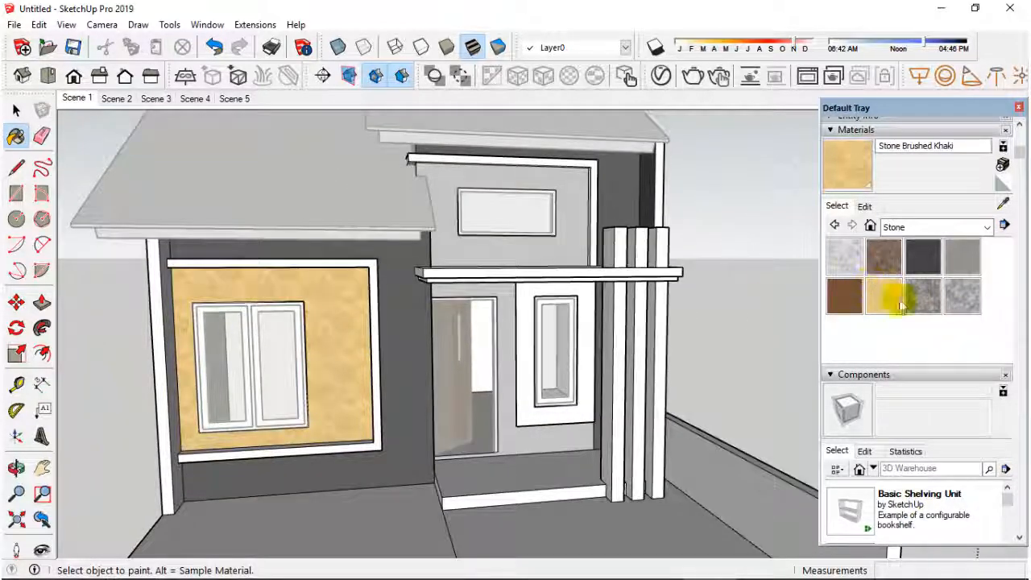
# - Replace the Stone Brushed Khaki texture image with a (68).jpg from the BATU ALAM folder in Pictures
pyautogui.click(864, 206)
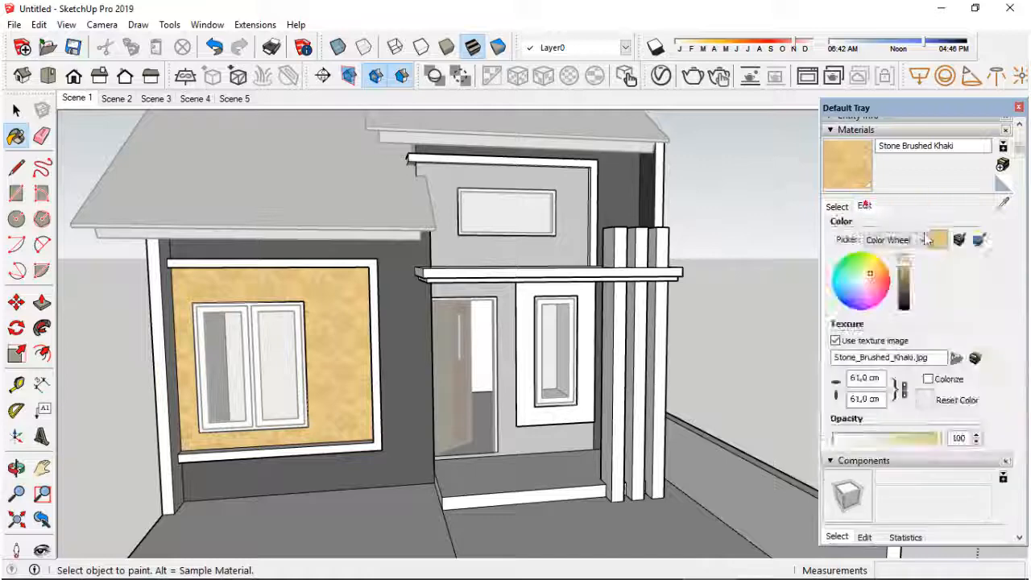
pyautogui.click(955, 359)
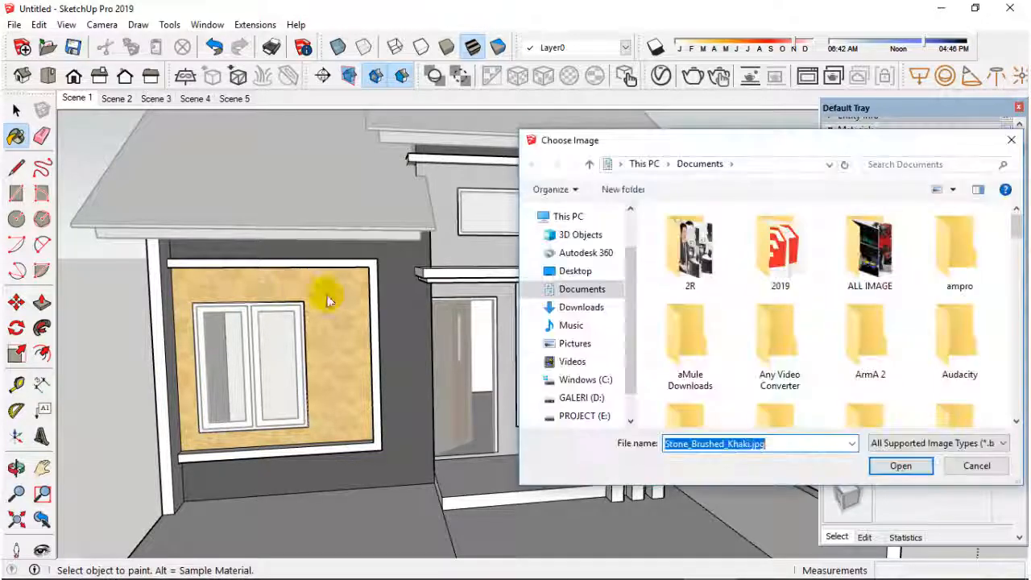
pyautogui.click(574, 343)
pyautogui.scroll(1, 805, 298)
pyautogui.doubleClick(855, 265)
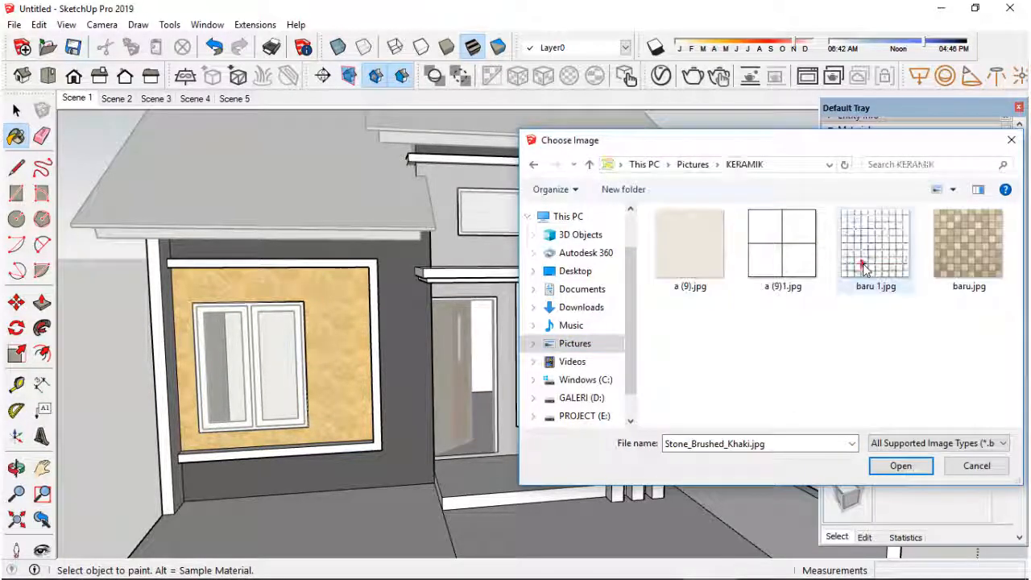
pyautogui.click(533, 165)
pyautogui.scroll(-5, 732, 283)
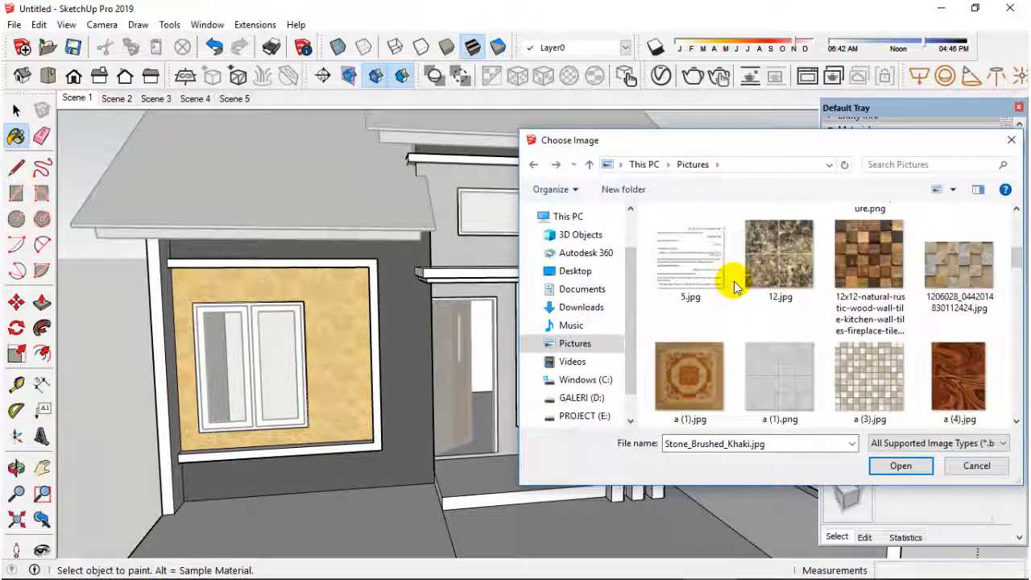
pyautogui.scroll(-6, 768, 307)
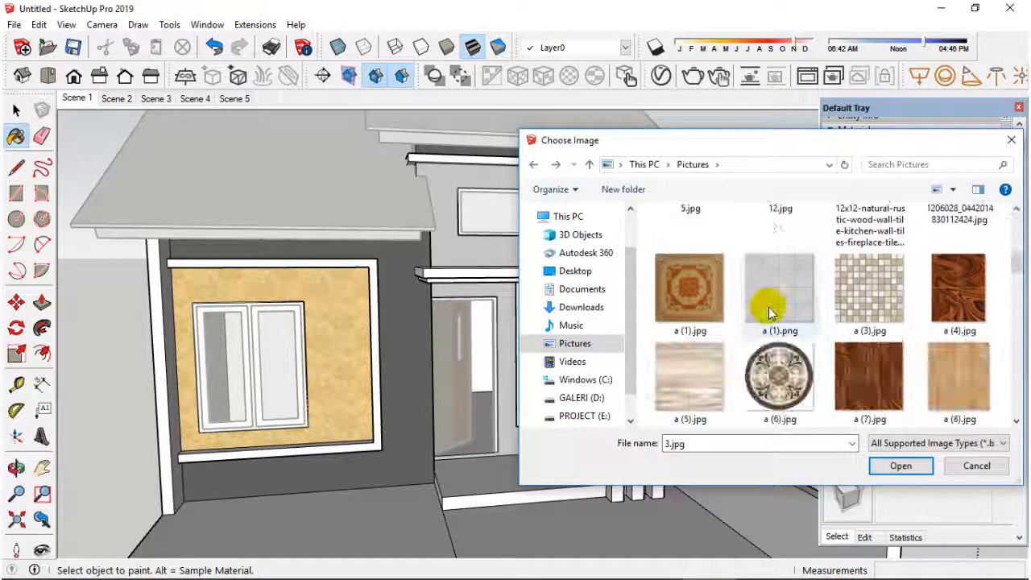
pyautogui.scroll(6, 768, 308)
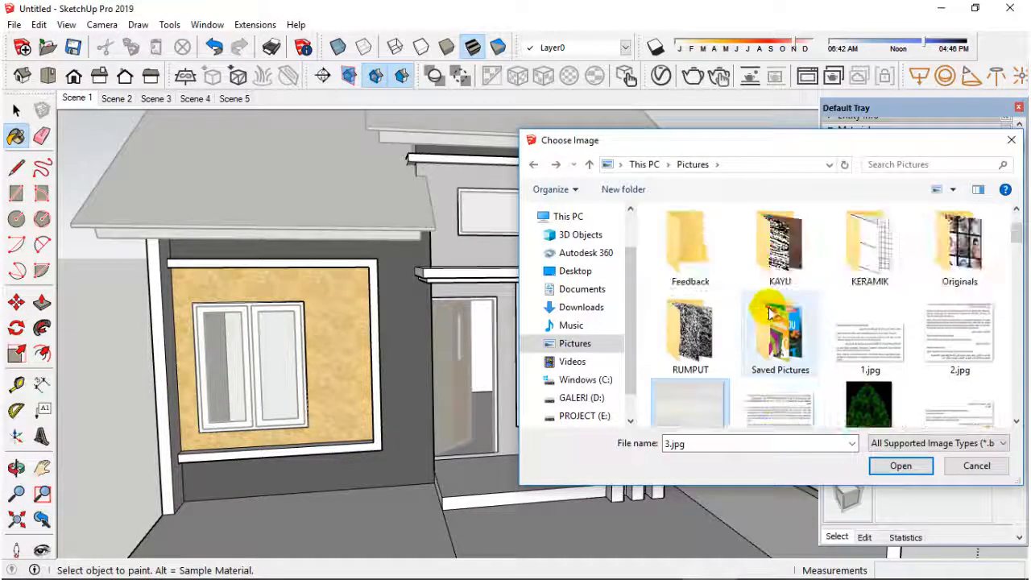
pyautogui.doubleClick(757, 256)
pyautogui.scroll(-5, 765, 264)
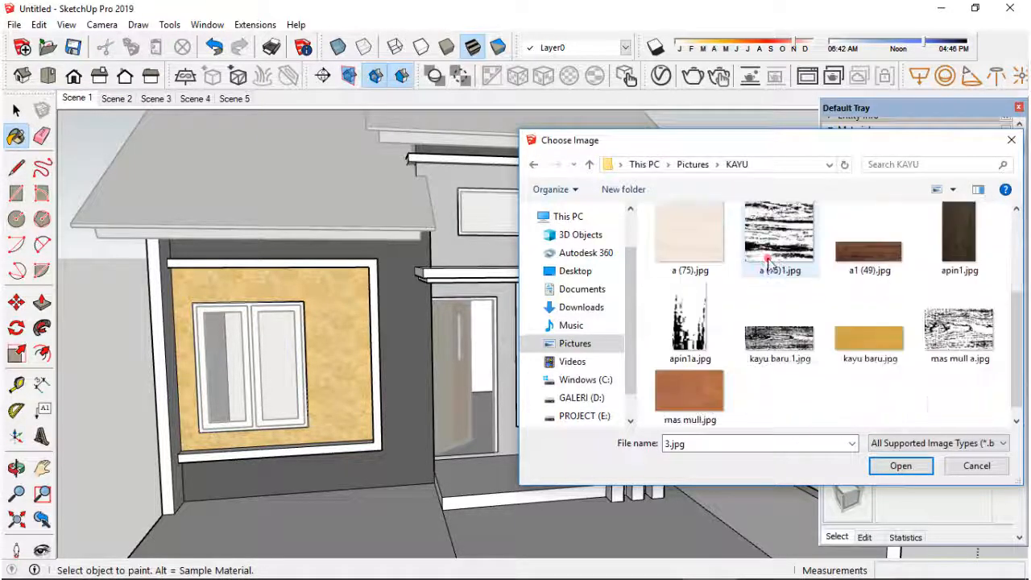
pyautogui.scroll(5, 769, 264)
pyautogui.click(533, 164)
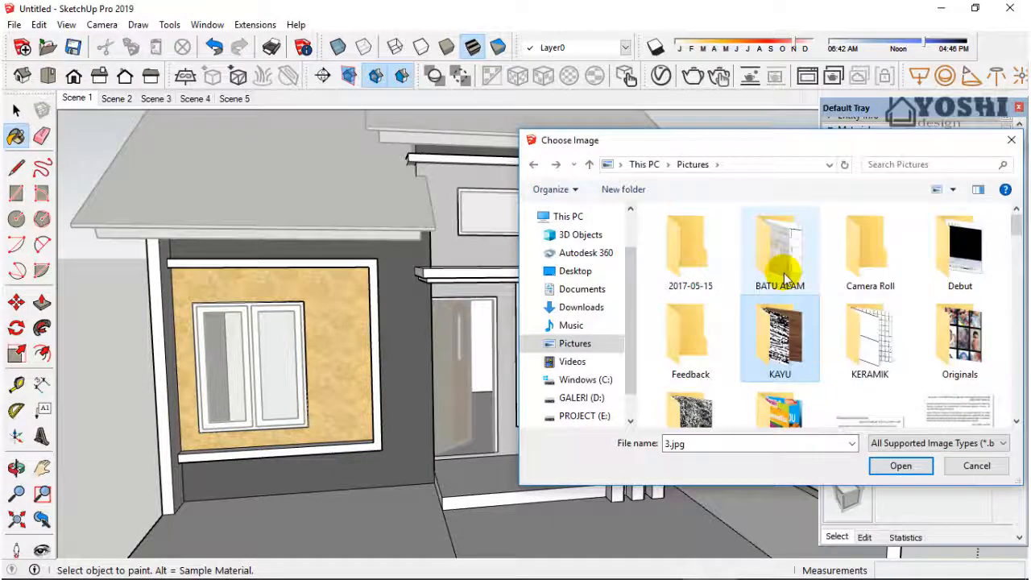
pyautogui.scroll(-1, 782, 265)
pyautogui.doubleClick(782, 239)
pyautogui.scroll(-10, 772, 329)
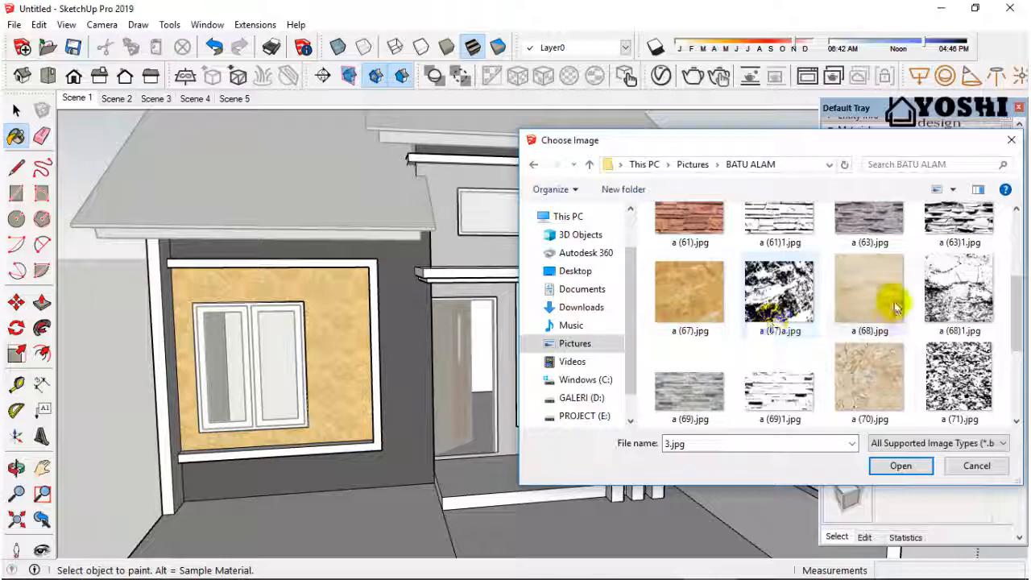
pyautogui.click(901, 466)
# - Set the Stone Brushed Khaki texture size to 200 cm wide and 100 cm high with unlocked proportions
pyautogui.scroll(5, 387, 390)
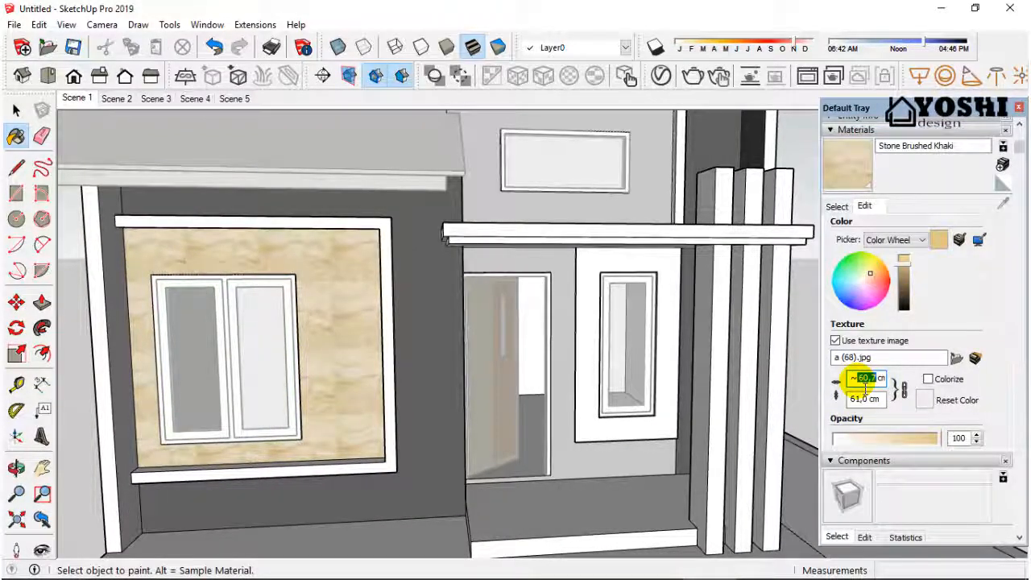
pyautogui.press('Return')
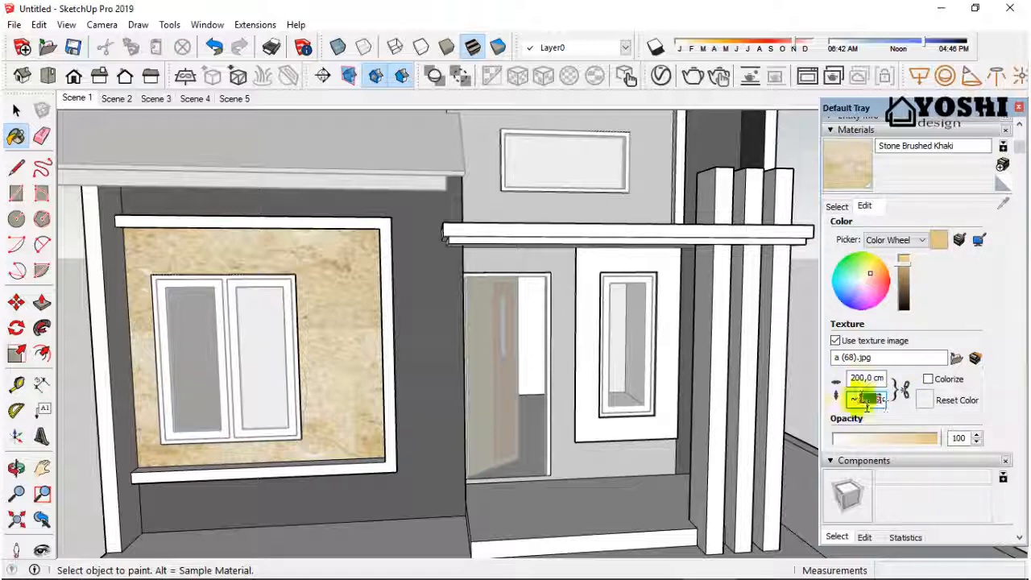
pyautogui.write('100')
pyautogui.press('Return')
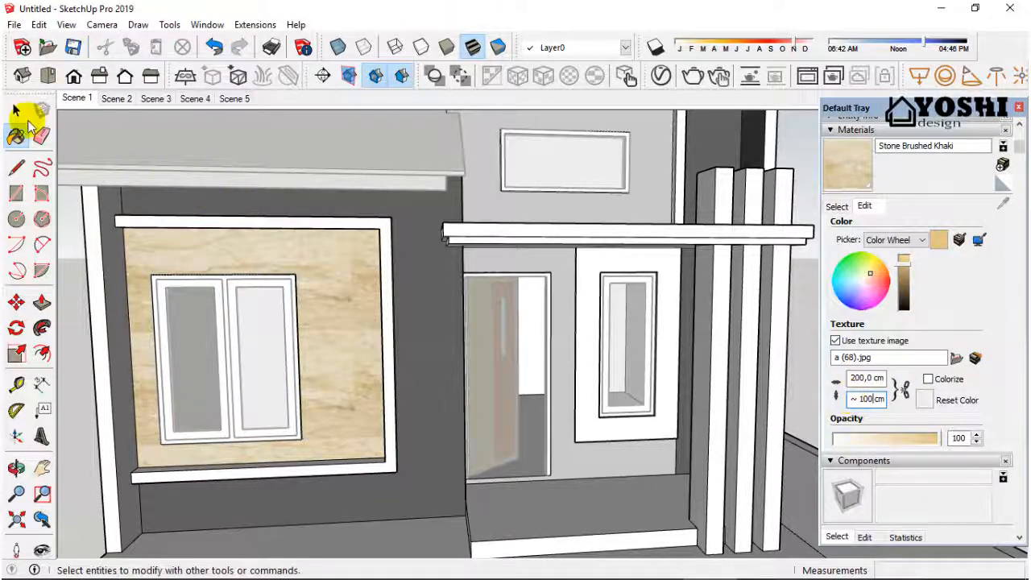
pyautogui.click(18, 112)
pyautogui.scroll(-5, 582, 270)
pyautogui.moveTo(375, 357); pyautogui.dragTo(542, 348, button='middle')
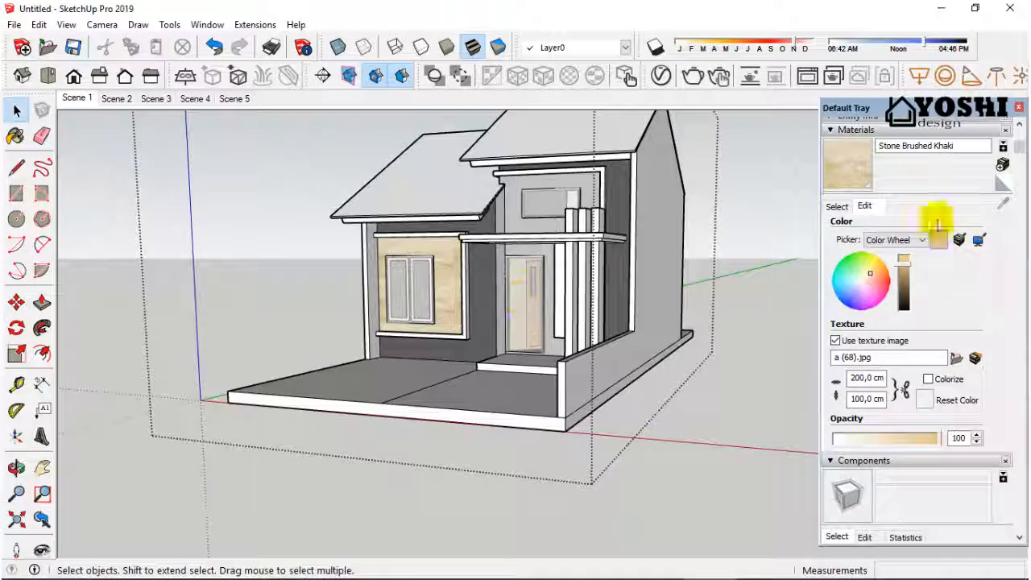
pyautogui.moveTo(503, 219); pyautogui.dragTo(556, 217, button='middle')
# - Sample 0135_DarkGray from the facade and paint the narrow return wall beside the entrance door with it
pyautogui.click(1003, 204)
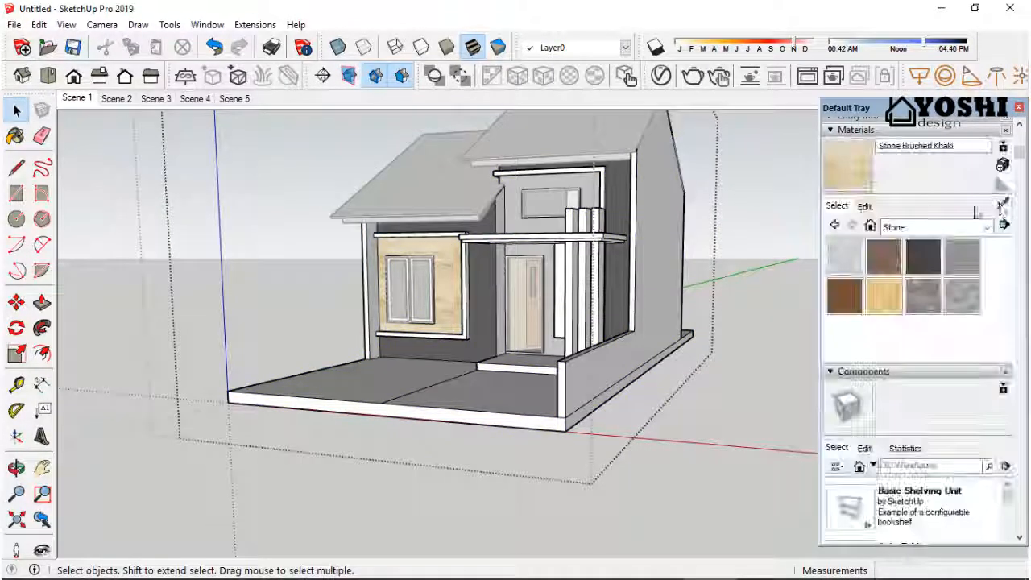
pyautogui.scroll(1, 497, 232)
pyautogui.click(497, 230)
pyautogui.scroll(2, 498, 231)
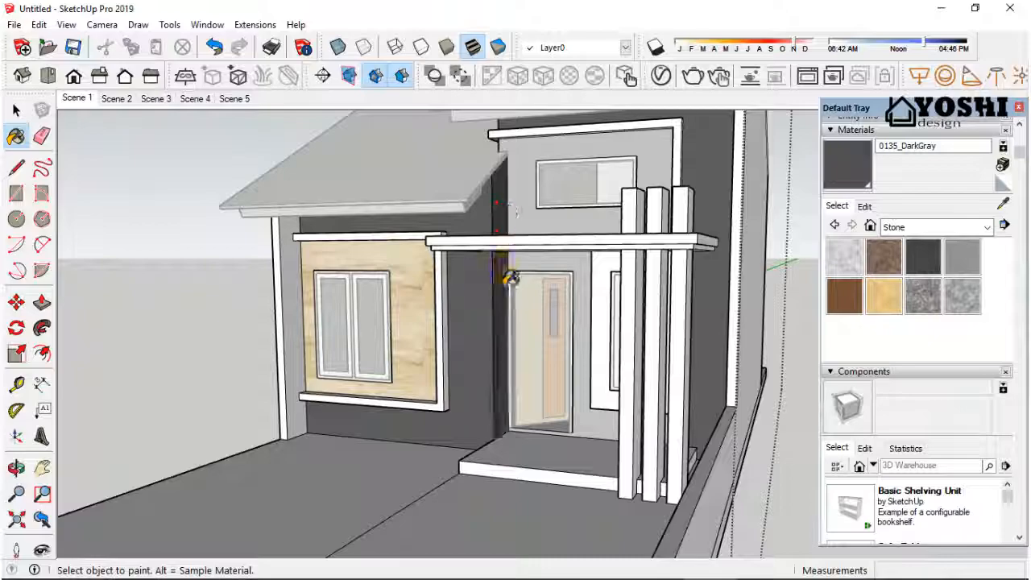
pyautogui.moveTo(510, 278); pyautogui.dragTo(701, 269, button='middle')
# - Paint the raised panel around the narrow window beside the door, including its door-side edge, with 0135_DarkGray
pyautogui.scroll(4, 641, 281)
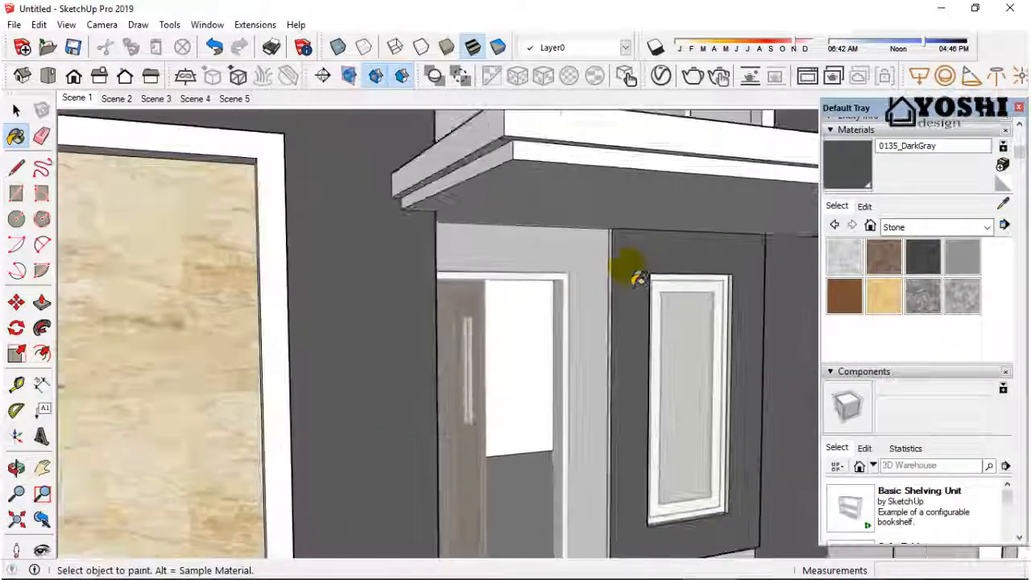
pyautogui.moveTo(637, 278); pyautogui.dragTo(685, 289, button='middle')
pyautogui.scroll(-3, 625, 306)
pyautogui.scroll(5, 637, 314)
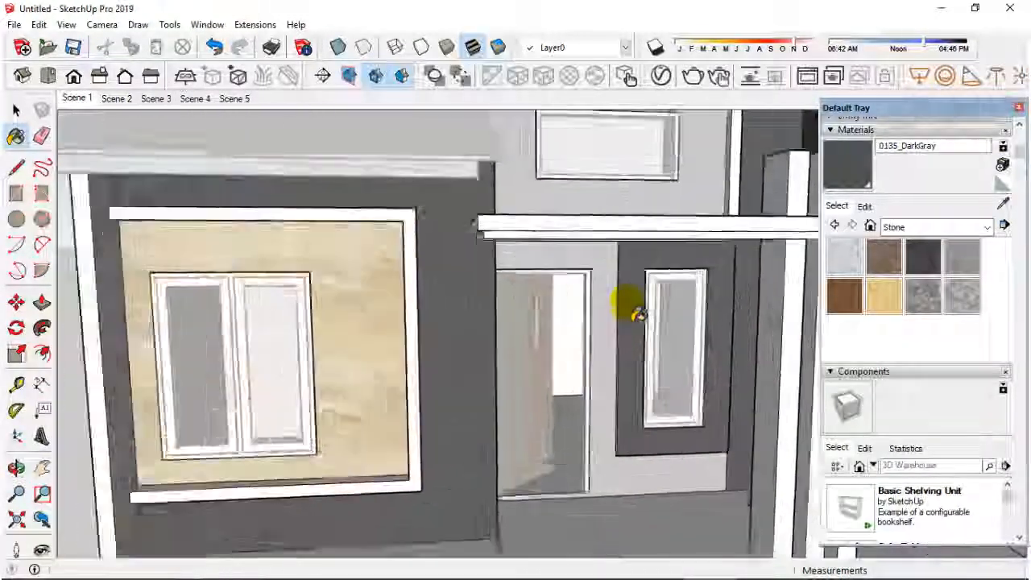
pyautogui.moveTo(639, 314); pyautogui.dragTo(646, 292, button='middle')
pyautogui.scroll(4, 607, 274)
pyautogui.scroll(-2, 624, 236)
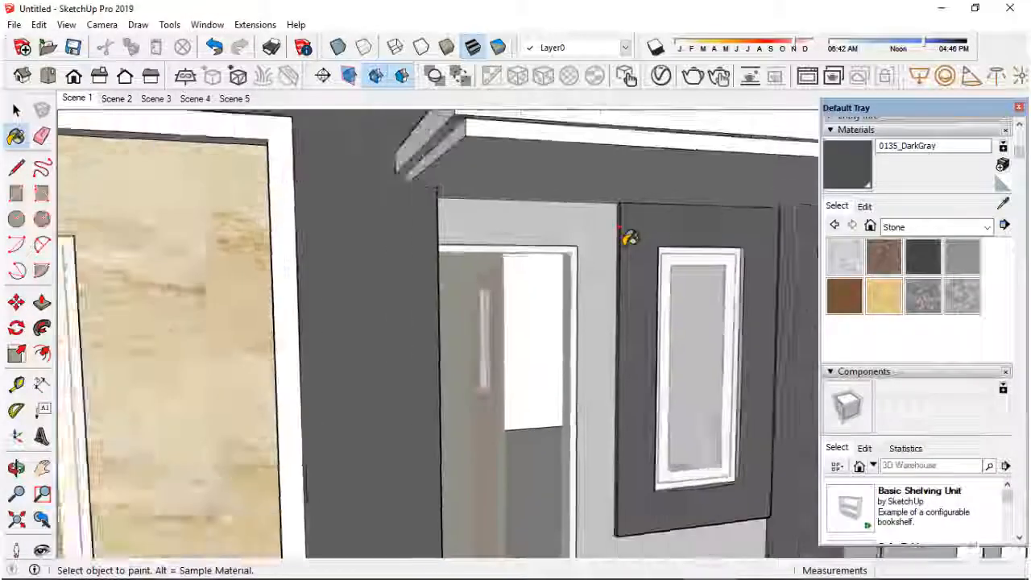
# - Paint the remaining narrow vertical edge of the raised panel, on the side away from the door, with 0135_DarkGray
pyautogui.scroll(-2, 619, 228)
pyautogui.scroll(3, 646, 467)
pyautogui.moveTo(647, 467); pyautogui.dragTo(426, 467, button='middle')
pyautogui.scroll(-3, 426, 467)
pyautogui.scroll(-1, 426, 467)
pyautogui.moveTo(644, 379); pyautogui.dragTo(578, 377, button='middle')
pyautogui.scroll(5, 571, 331)
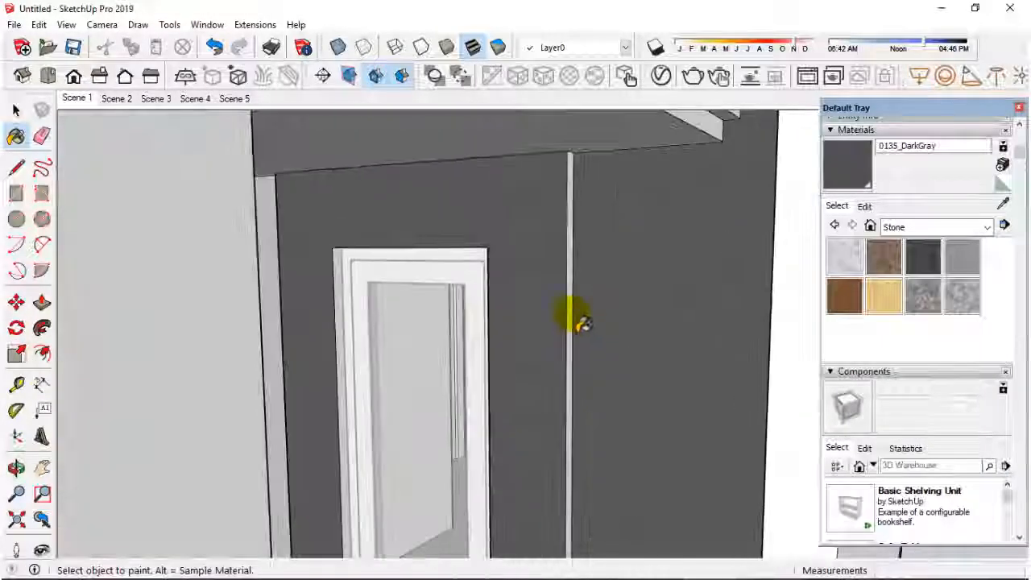
pyautogui.scroll(-4, 580, 314)
pyautogui.moveTo(577, 306); pyautogui.dragTo(653, 375, button='middle')
pyautogui.scroll(5, 584, 435)
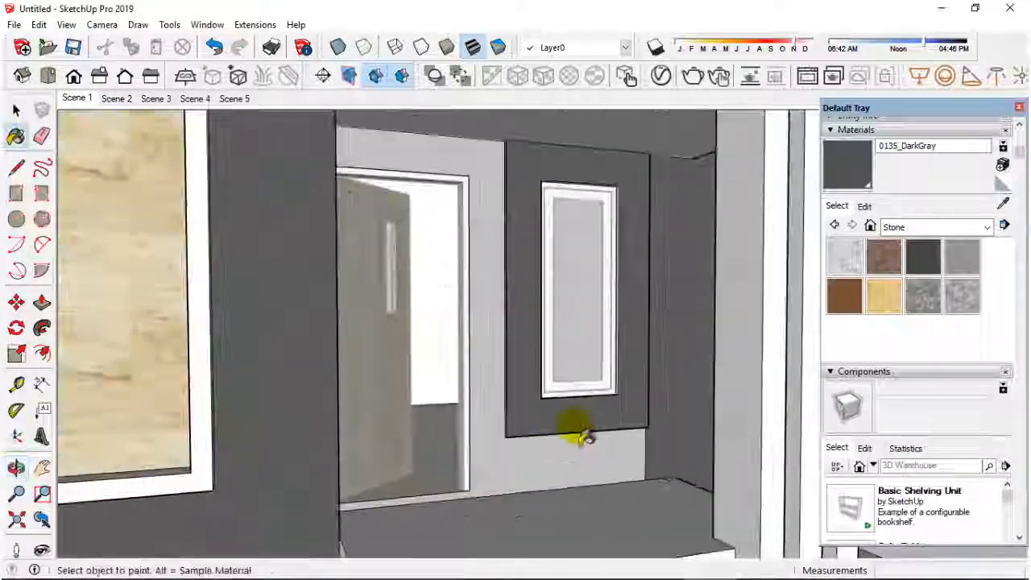
# - Paint the underside edge of the raised panel around the narrow window with 0135_DarkGray
pyautogui.scroll(3, 573, 435)
pyautogui.moveTo(564, 508); pyautogui.dragTo(571, 405, button='middle')
pyautogui.scroll(-2, 571, 405)
pyautogui.scroll(3, 563, 407)
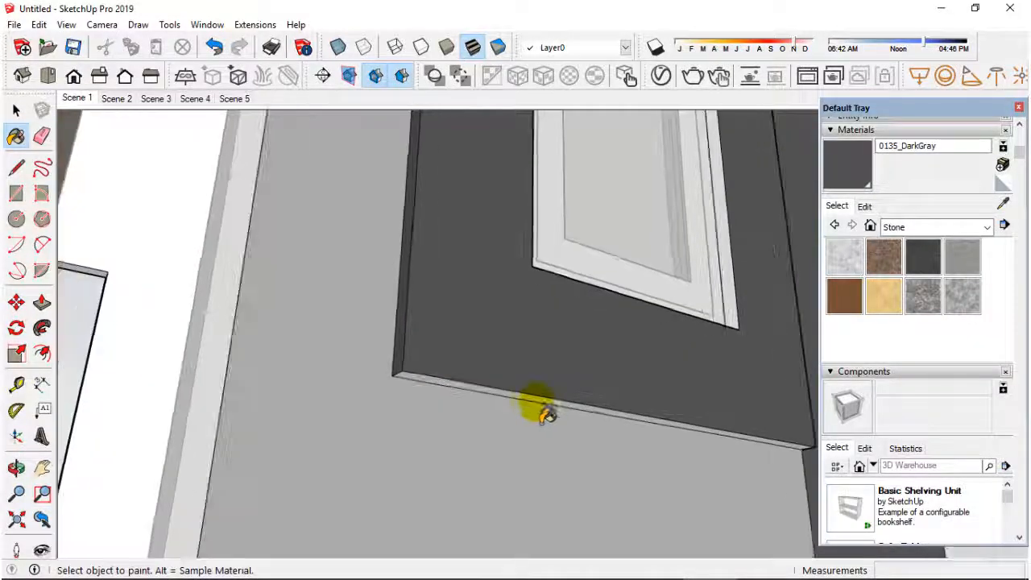
pyautogui.click(536, 401)
pyautogui.moveTo(499, 424); pyautogui.dragTo(426, 476, button='middle')
pyautogui.scroll(-3, 426, 471)
pyautogui.moveTo(448, 443); pyautogui.dragTo(438, 426, button='middle')
pyautogui.scroll(-4, 396, 438)
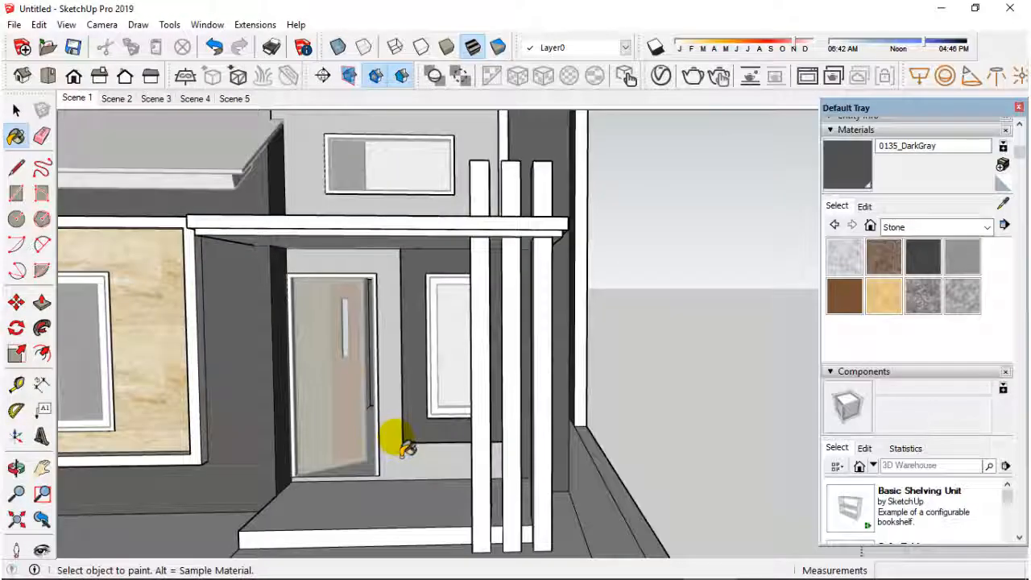
pyautogui.scroll(-2, 441, 373)
pyautogui.moveTo(441, 372); pyautogui.dragTo(525, 362, button='middle')
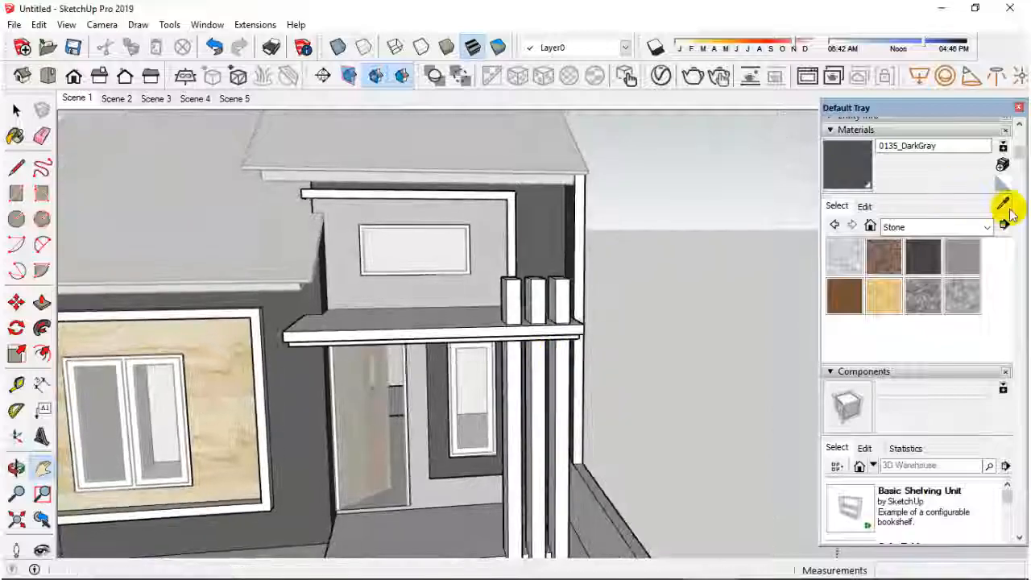
# - Paint the upper wall strip outside the white frame with 0132_LightGray and the wall around the upper window with 0135_DarkGray
pyautogui.click(1002, 206)
pyautogui.moveTo(610, 359); pyautogui.dragTo(663, 345, button='middle')
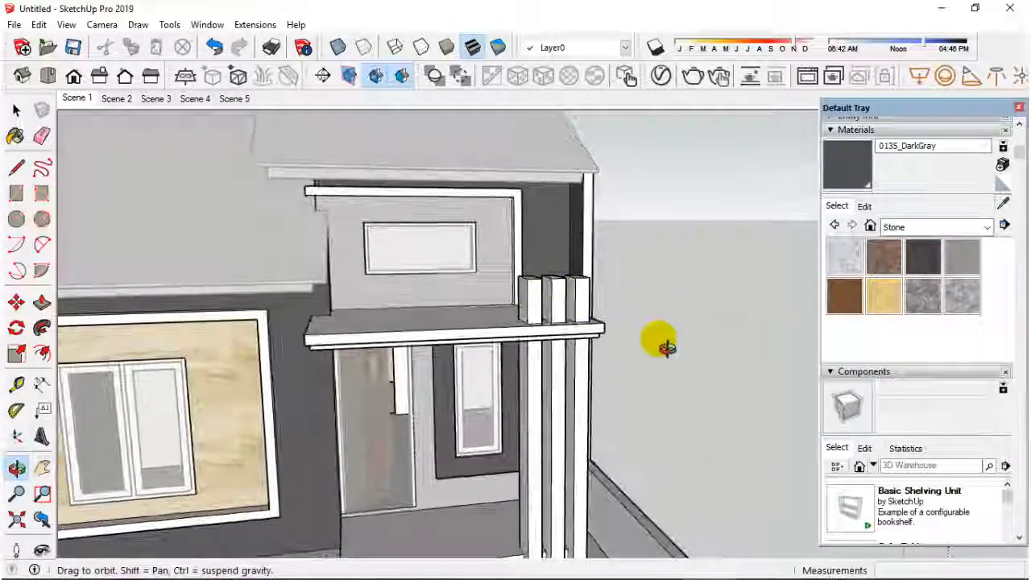
pyautogui.click(524, 236)
pyautogui.moveTo(541, 232); pyautogui.dragTo(425, 238, button='middle')
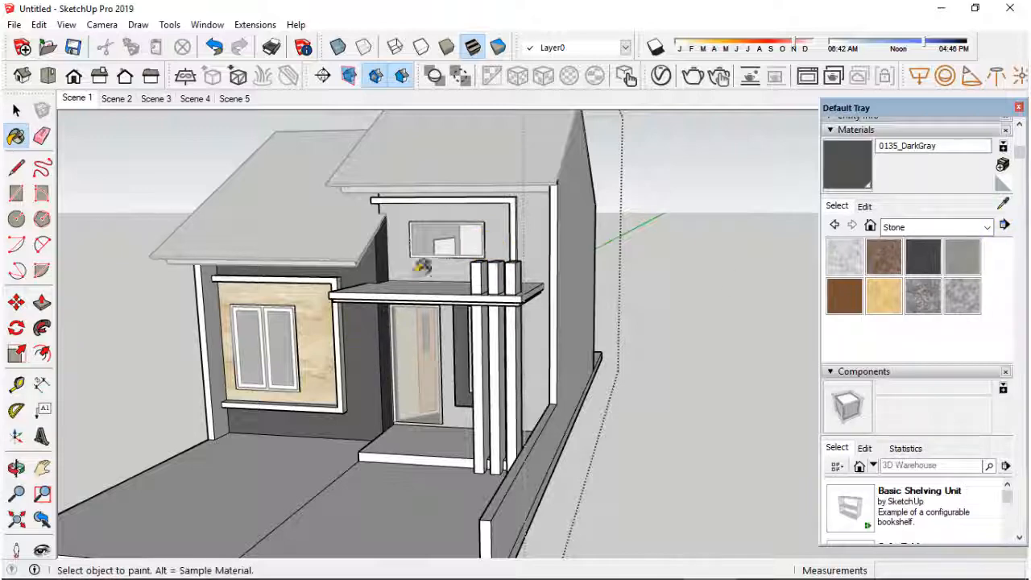
pyautogui.moveTo(405, 250); pyautogui.dragTo(522, 256, button='middle')
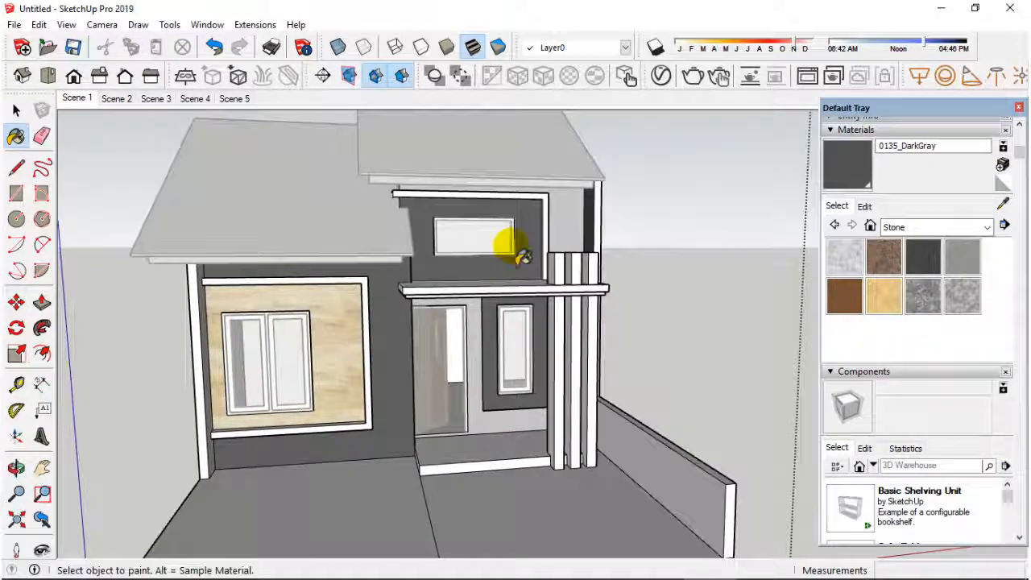
# - Sample 0132_LightGray, paint the wall strip beside the narrow window with it, and clean up its leftover edge with the Eraser
pyautogui.click(1003, 205)
pyautogui.moveTo(596, 274)
pyautogui.mouseDown(button='middle')
pyautogui.moveTo(552, 288)
pyautogui.moveTo(501, 330)
pyautogui.moveTo(587, 329)
pyautogui.mouseUp(button='middle')
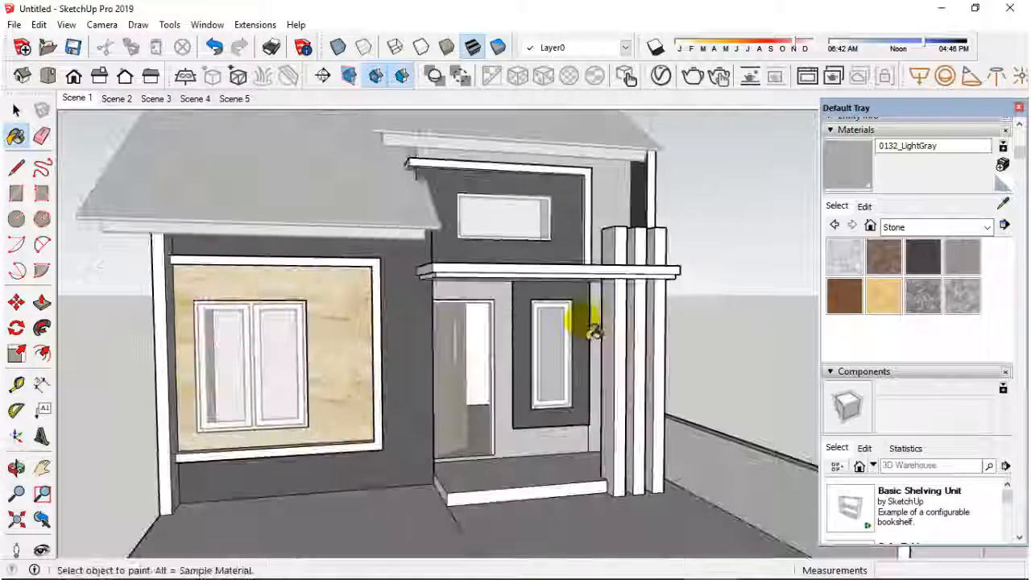
pyautogui.scroll(3, 587, 329)
pyautogui.moveTo(405, 463); pyautogui.dragTo(600, 475, button='middle')
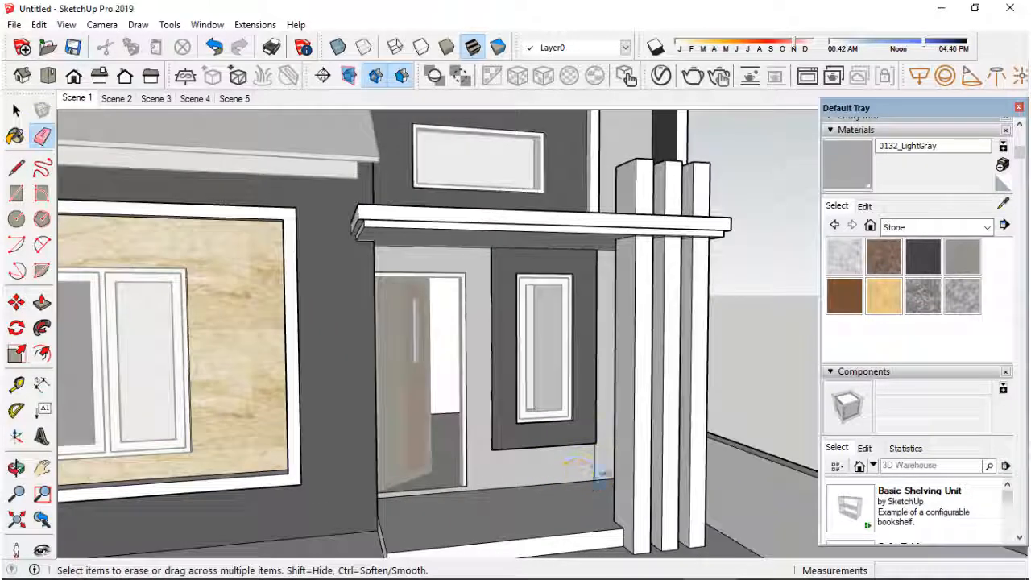
pyautogui.scroll(-10, 606, 479)
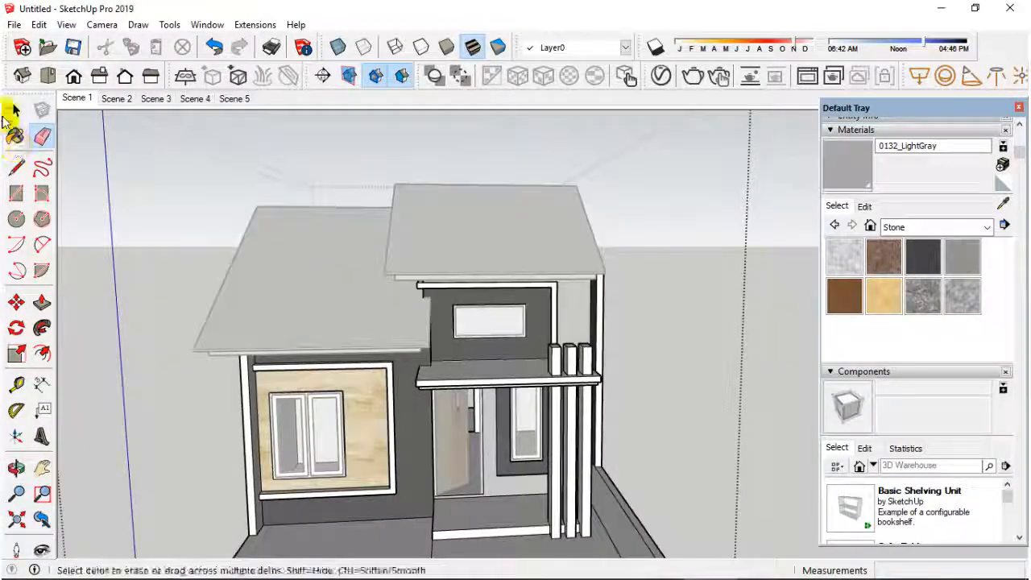
# - Open the house wall group and paint the outer side wall with the small window in 0135_DarkGray
pyautogui.click(14, 110)
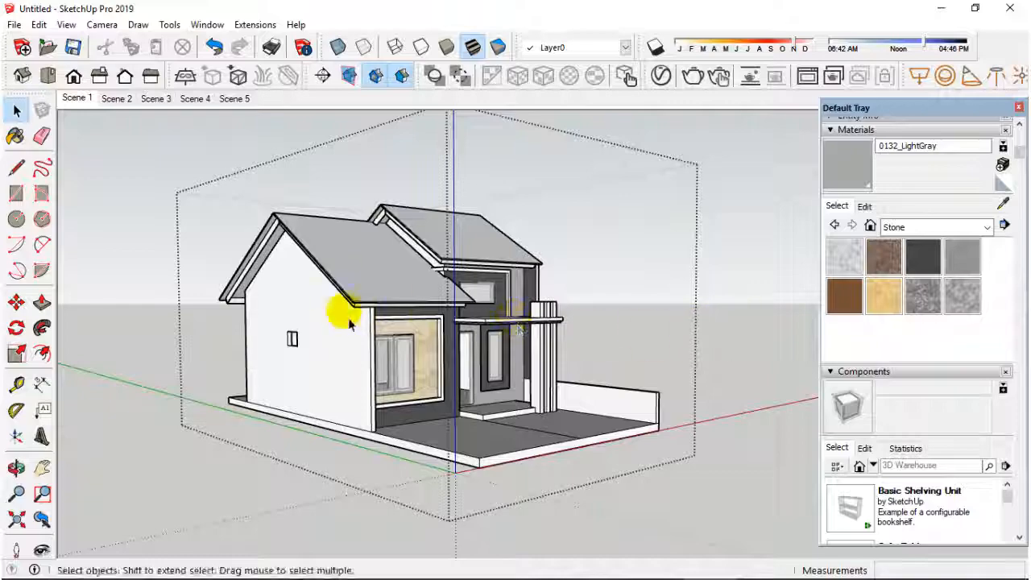
pyautogui.doubleClick(341, 314)
pyautogui.click(443, 418)
pyautogui.scroll(3, 358, 388)
pyautogui.click(358, 388)
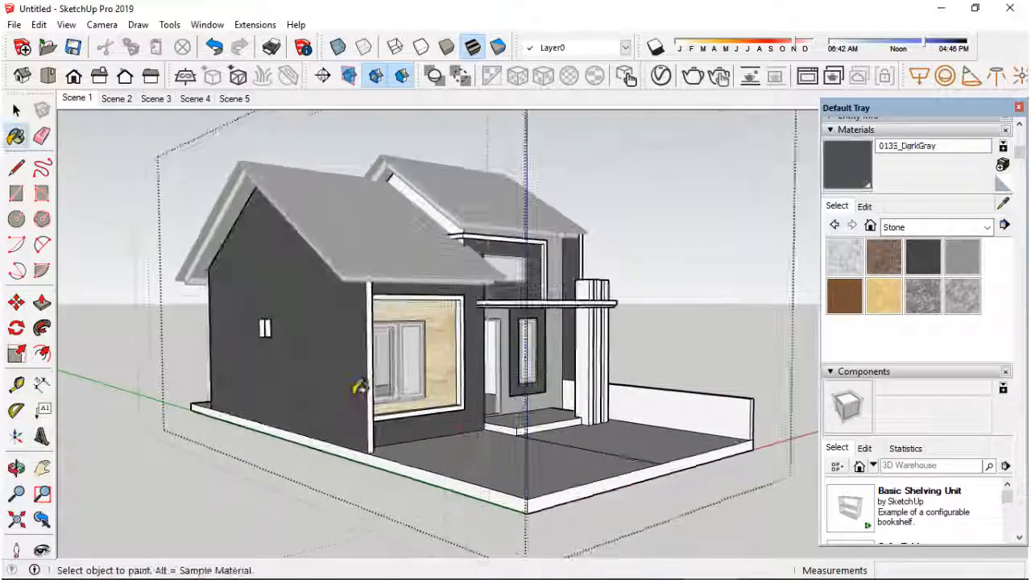
# - Paint the inner face of the low boundary wall beside the carport with 0135_DarkGray
pyautogui.moveTo(387, 355)
pyautogui.mouseDown(button='middle')
pyautogui.moveTo(713, 425)
pyautogui.moveTo(740, 384)
pyautogui.moveTo(729, 385)
pyautogui.mouseUp(button='middle')
pyautogui.click(674, 386)
pyautogui.scroll(1, 678, 379)
pyautogui.click(42, 137)
pyautogui.scroll(1, 687, 379)
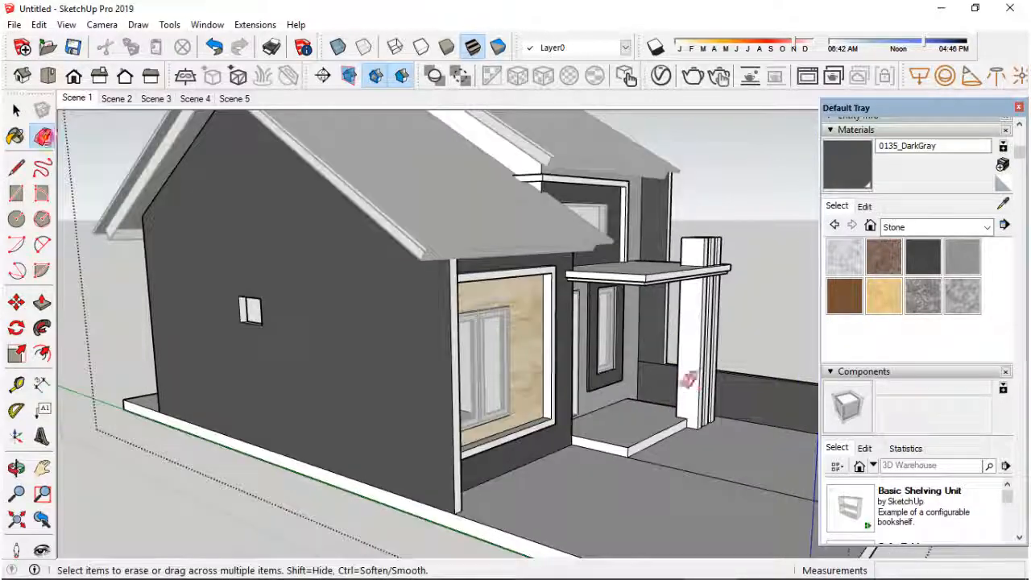
pyautogui.moveTo(660, 378); pyautogui.dragTo(403, 362, button='middle')
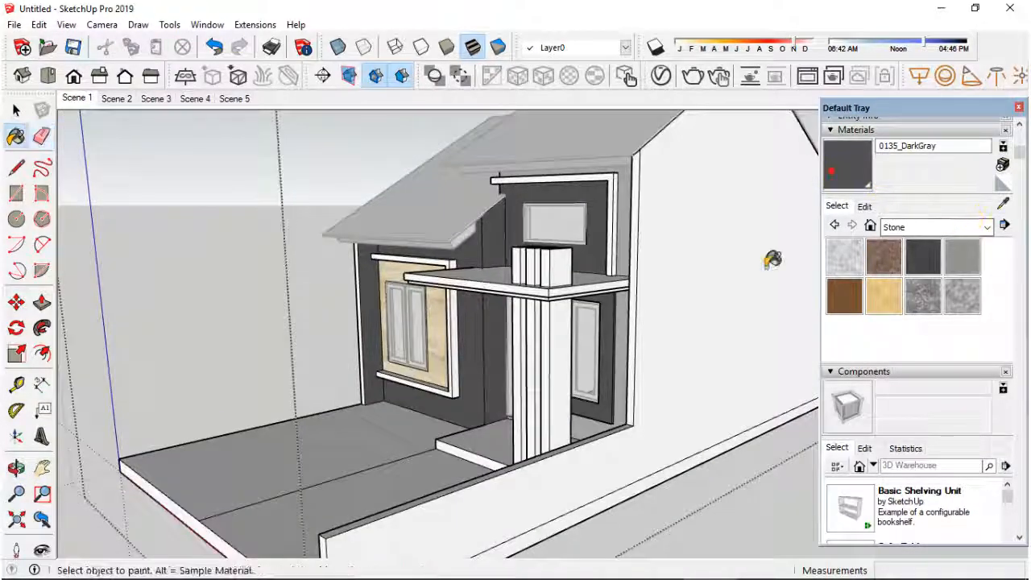
# - Paint the opposite outer side wall and the rear wall around its window with 0135_DarkGray, and leave the group
pyautogui.moveTo(695, 275); pyautogui.dragTo(621, 384, button='middle')
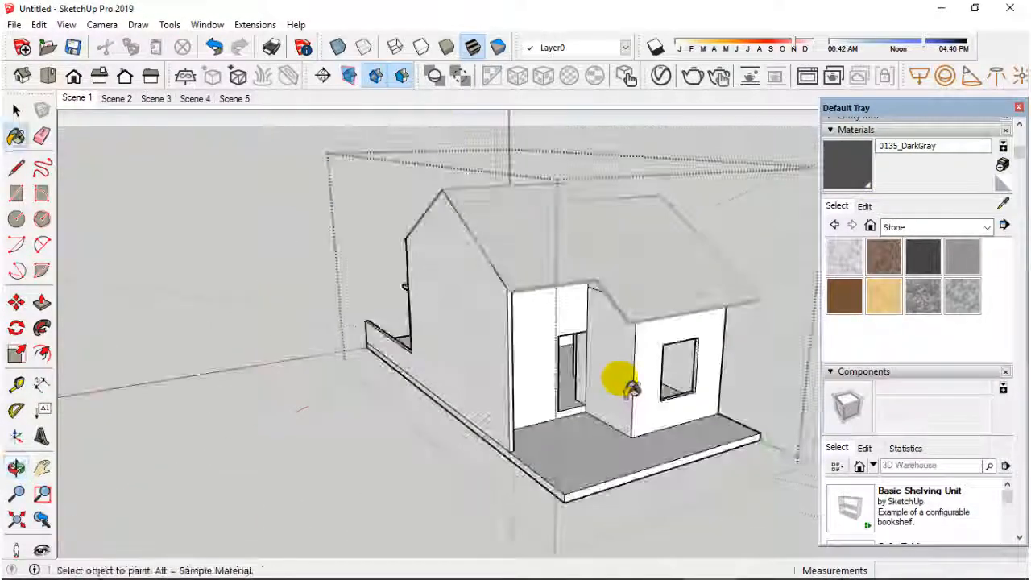
pyautogui.scroll(1, 568, 326)
pyautogui.moveTo(708, 344); pyautogui.dragTo(348, 333, button='middle')
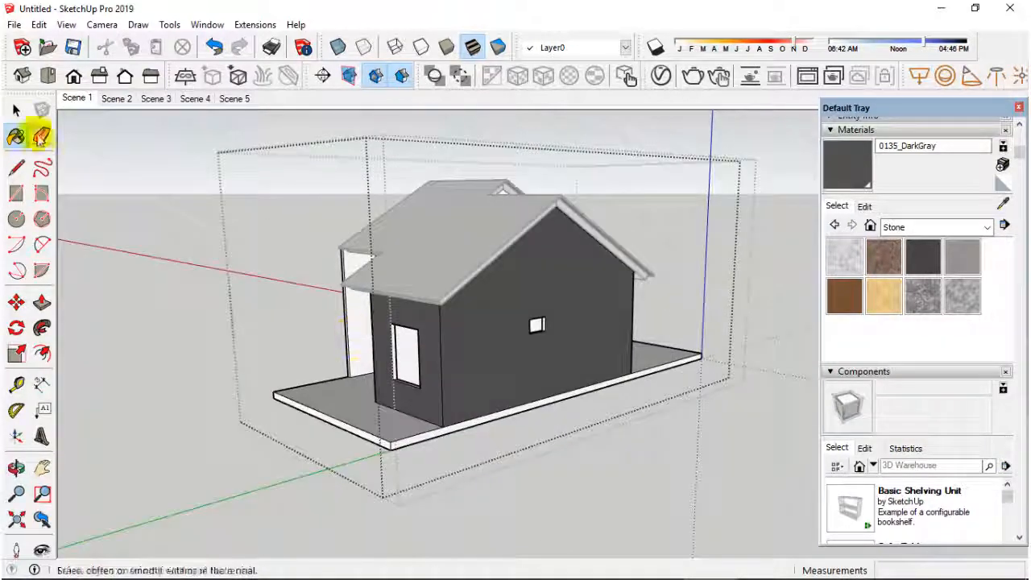
pyautogui.click(16, 110)
pyautogui.moveTo(672, 301)
pyautogui.mouseDown(button='middle')
pyautogui.moveTo(165, 301)
pyautogui.moveTo(356, 442)
pyautogui.moveTo(572, 363)
pyautogui.mouseUp(button='middle')
# - Unhide the last hidden object, the human figure at the entrance
pyautogui.click(38, 24)
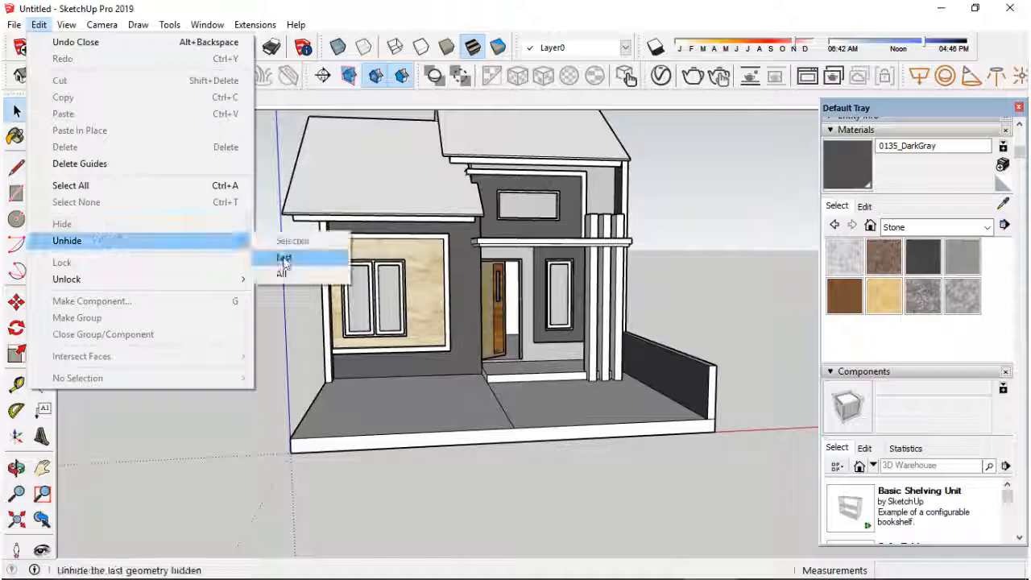
pyautogui.click(284, 259)
pyautogui.scroll(3, 561, 301)
pyautogui.moveTo(561, 301); pyautogui.dragTo(463, 302, button='middle')
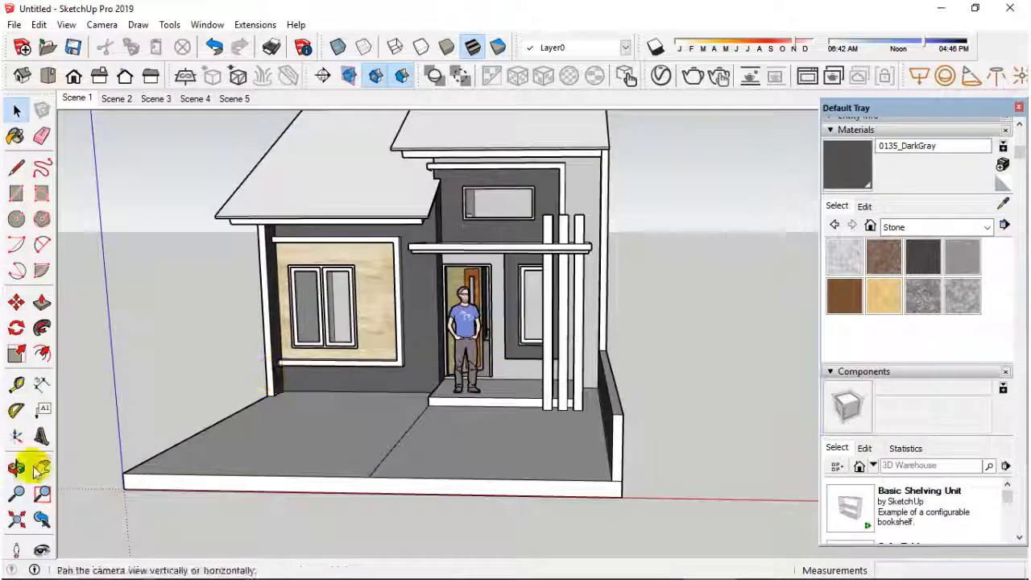
# - Open the lower roof for editing and paint its front slope with the polos material from the Roofing collection
pyautogui.click(39, 468)
pyautogui.moveTo(434, 338); pyautogui.dragTo(437, 423)
pyautogui.moveTo(437, 423); pyautogui.dragTo(588, 427, button='middle')
pyautogui.scroll(-1, 586, 250)
pyautogui.moveTo(475, 311); pyautogui.dragTo(457, 327, button='middle')
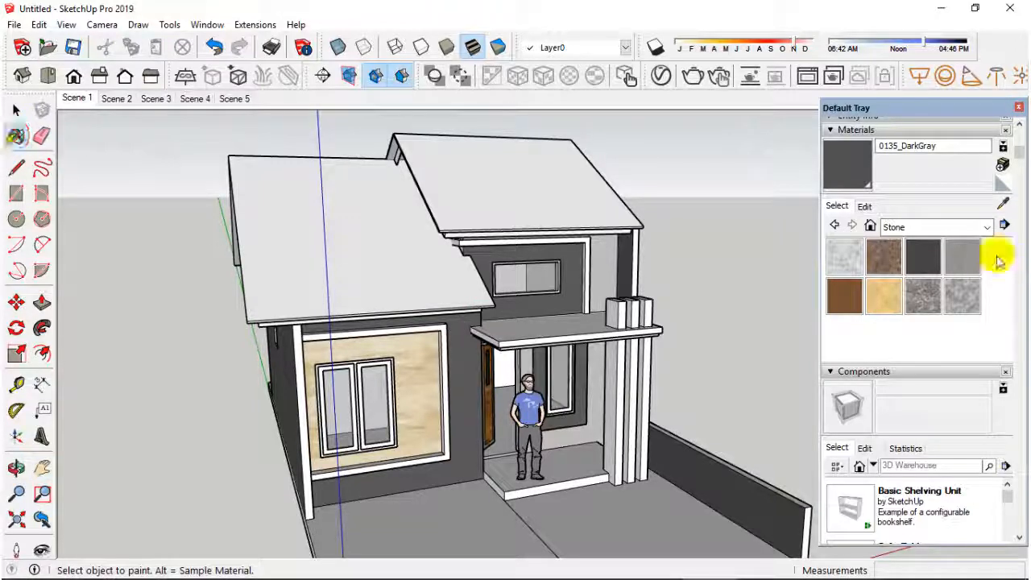
pyautogui.click(986, 227)
pyautogui.click(912, 353)
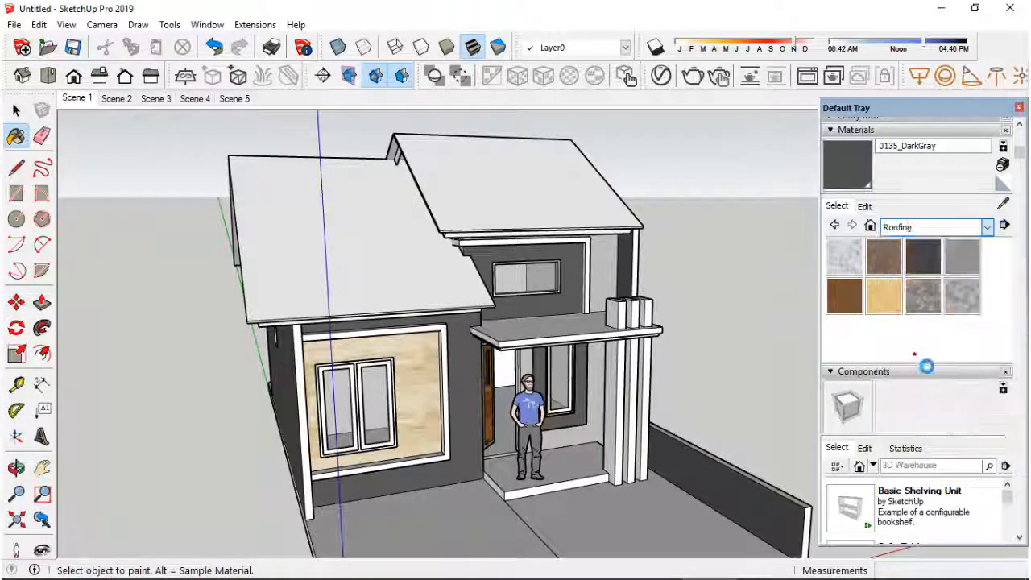
pyautogui.click(16, 111)
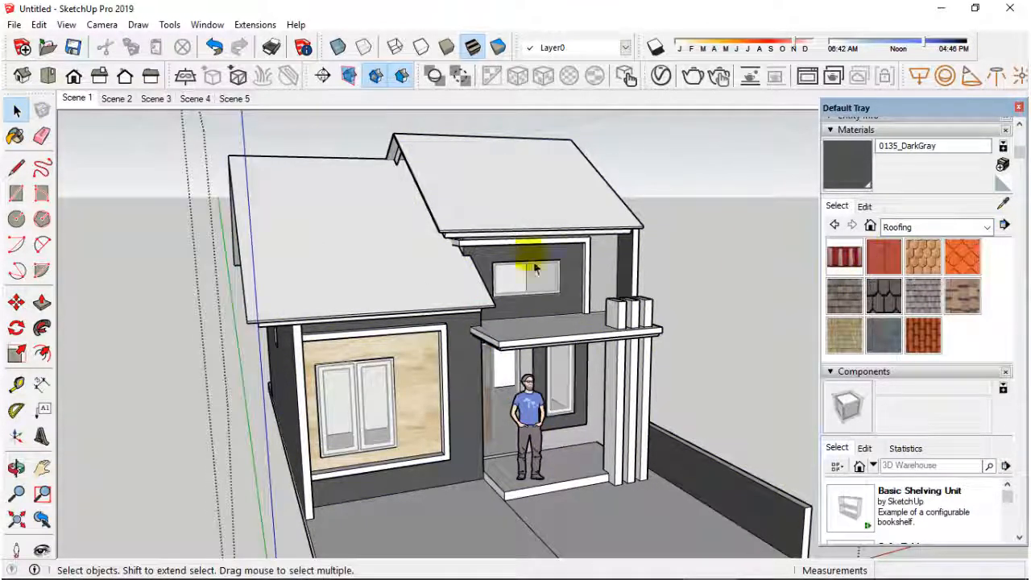
pyautogui.doubleClick(372, 275)
pyautogui.click(833, 262)
pyautogui.click(345, 278)
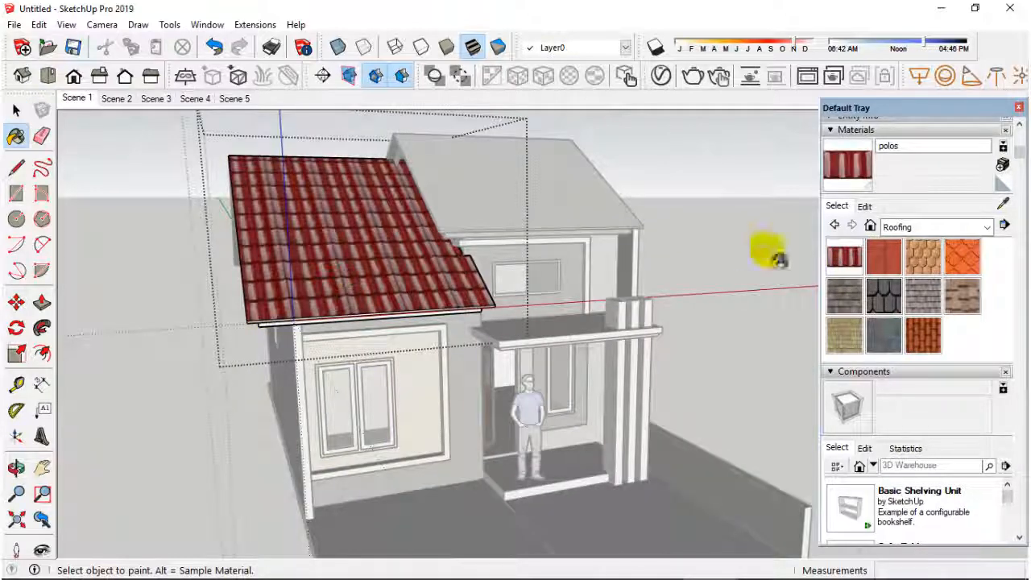
# - Paint the thin edge faces of the lower roof's tile layer with the polos material
pyautogui.click(864, 206)
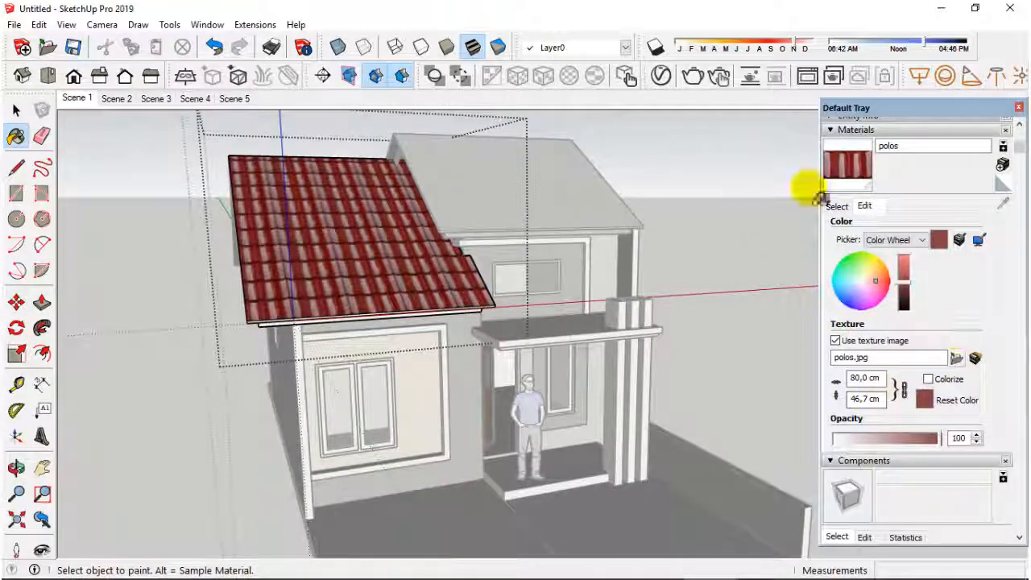
pyautogui.moveTo(571, 217); pyautogui.dragTo(725, 226, button='middle')
pyautogui.scroll(3, 559, 223)
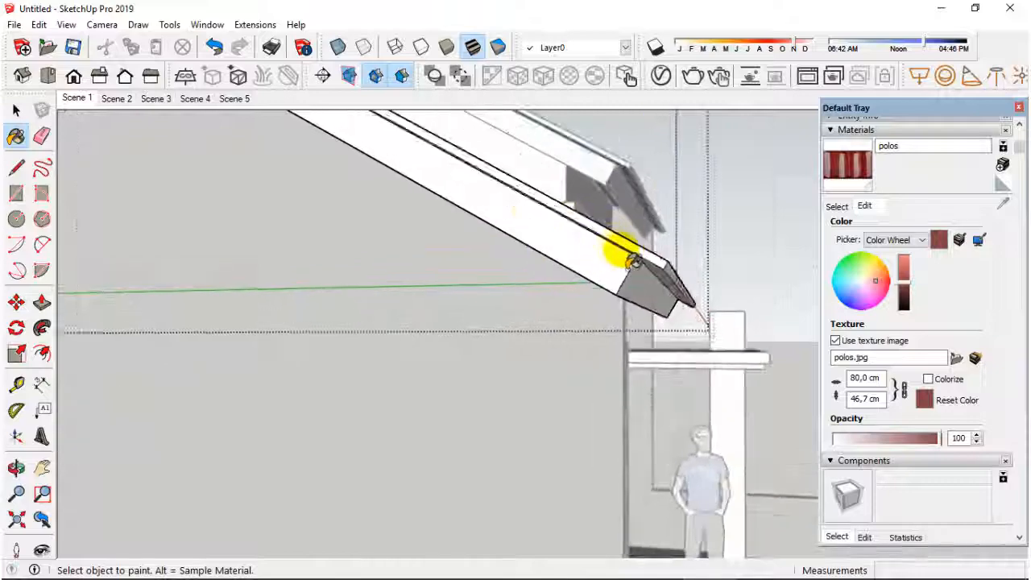
pyautogui.click(635, 253)
pyautogui.scroll(2, 654, 274)
pyautogui.moveTo(708, 289); pyautogui.dragTo(298, 344, button='middle')
pyautogui.scroll(-5, 522, 349)
pyautogui.moveTo(522, 350); pyautogui.dragTo(475, 350, button='middle')
pyautogui.scroll(5, 599, 340)
pyautogui.scroll(-3, 614, 337)
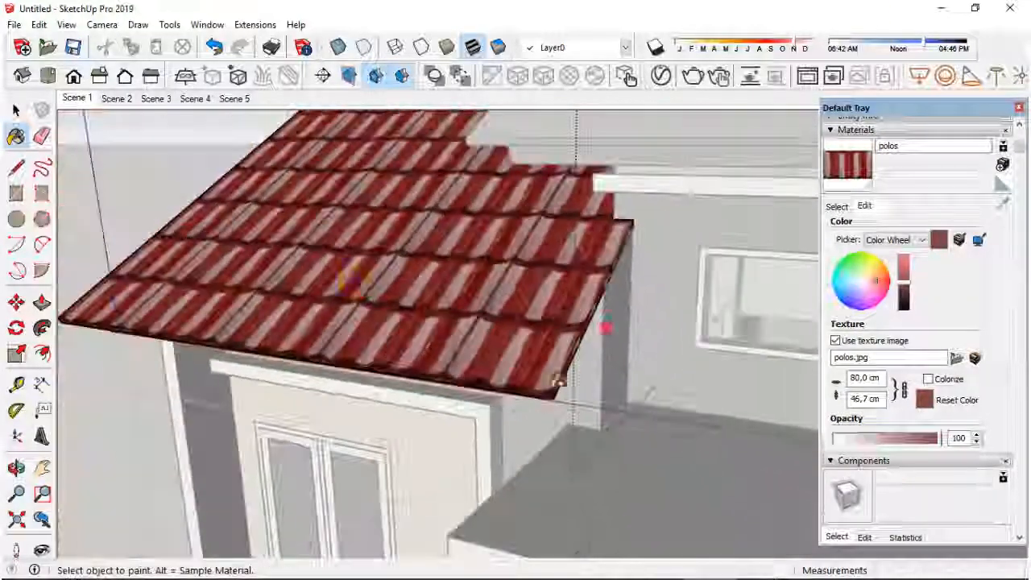
pyautogui.moveTo(613, 336); pyautogui.dragTo(518, 334, button='middle')
# - Open the upper roof for editing and paint its front slope with the polos material
pyautogui.press('space')
pyautogui.scroll(-3, 525, 255)
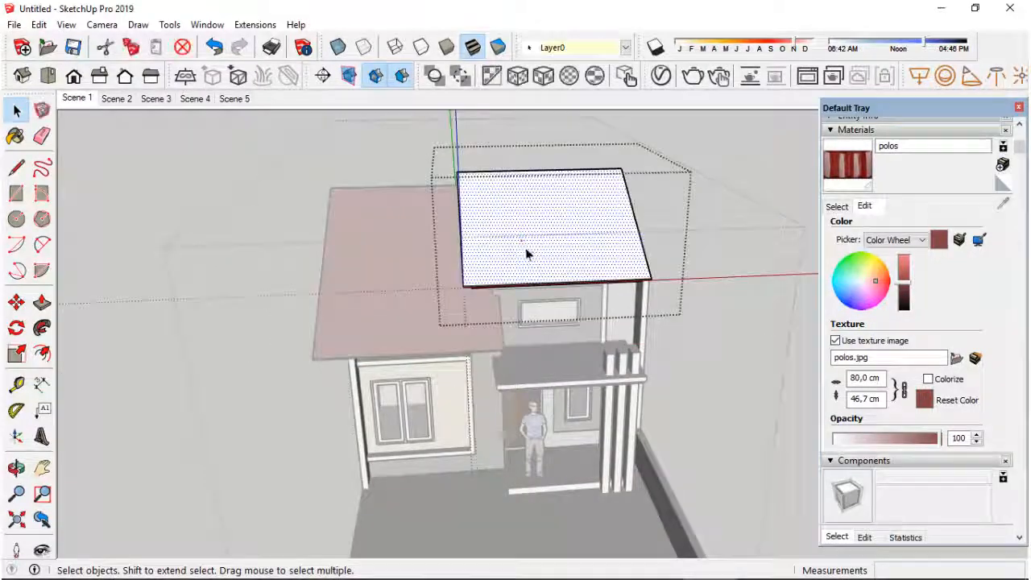
pyautogui.click(555, 241)
pyautogui.scroll(3, 459, 306)
pyautogui.moveTo(462, 313); pyautogui.dragTo(558, 260, button='middle')
pyautogui.scroll(3, 559, 260)
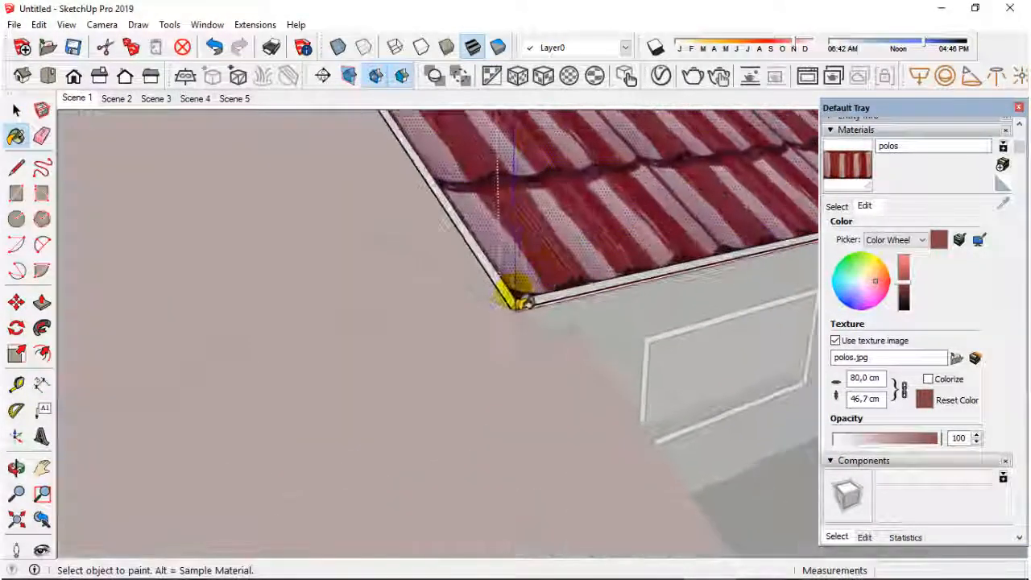
# - Paint the thin edge faces of the upper roof's tile layer with polos, including the one above the front fascia
pyautogui.moveTo(512, 313); pyautogui.dragTo(475, 270, button='middle')
pyautogui.scroll(-3, 405, 375)
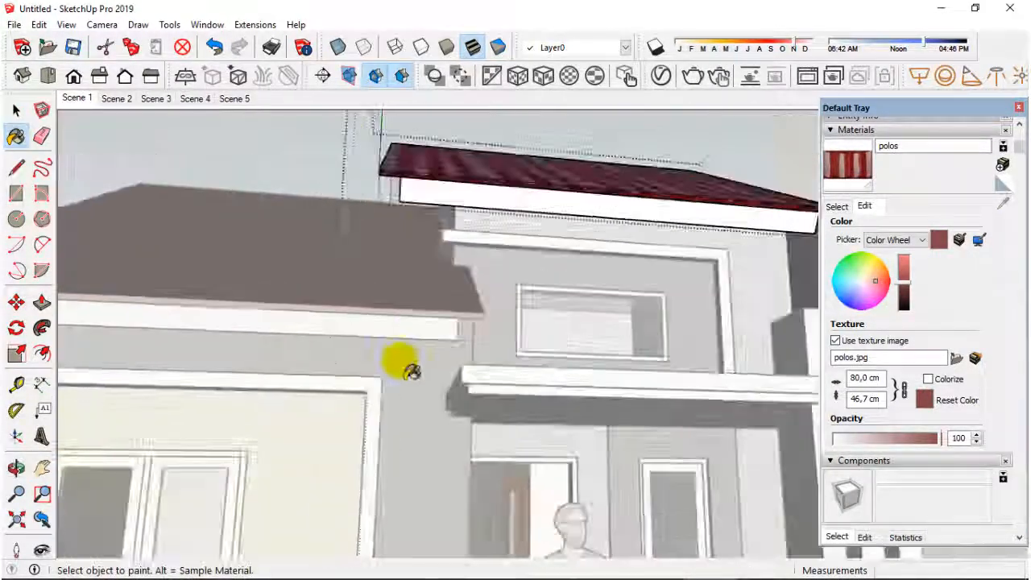
pyautogui.moveTo(405, 375); pyautogui.dragTo(282, 205, button='middle')
pyautogui.scroll(3, 486, 186)
pyautogui.moveTo(593, 201); pyautogui.dragTo(580, 223, button='middle')
pyautogui.scroll(1, 578, 225)
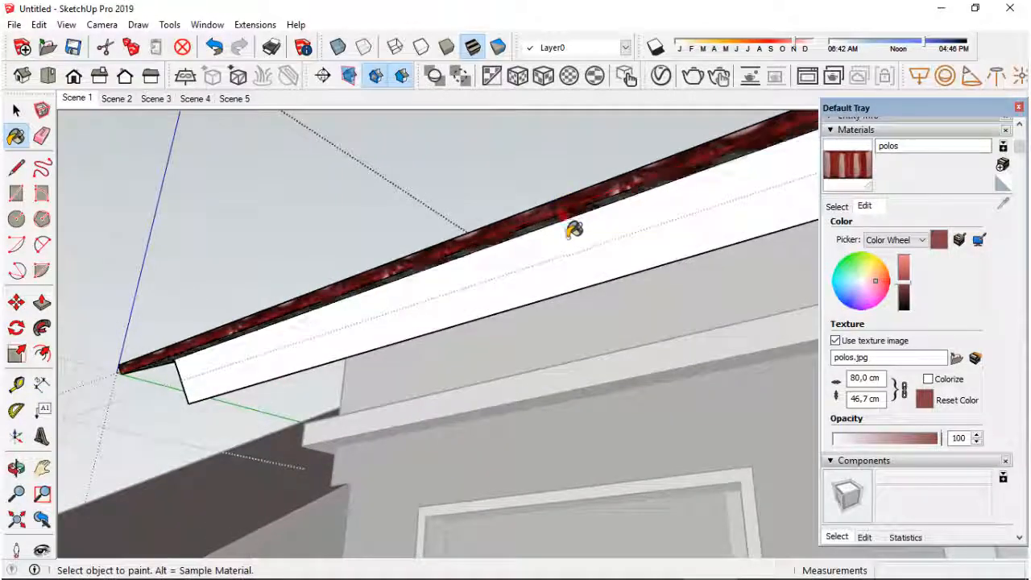
# - Open the rear roof section for editing and paint its slope with the polos material
pyautogui.moveTo(319, 235); pyautogui.dragTo(750, 410, button='middle')
pyautogui.scroll(-4, 588, 338)
pyautogui.moveTo(588, 338); pyautogui.dragTo(756, 402, button='middle')
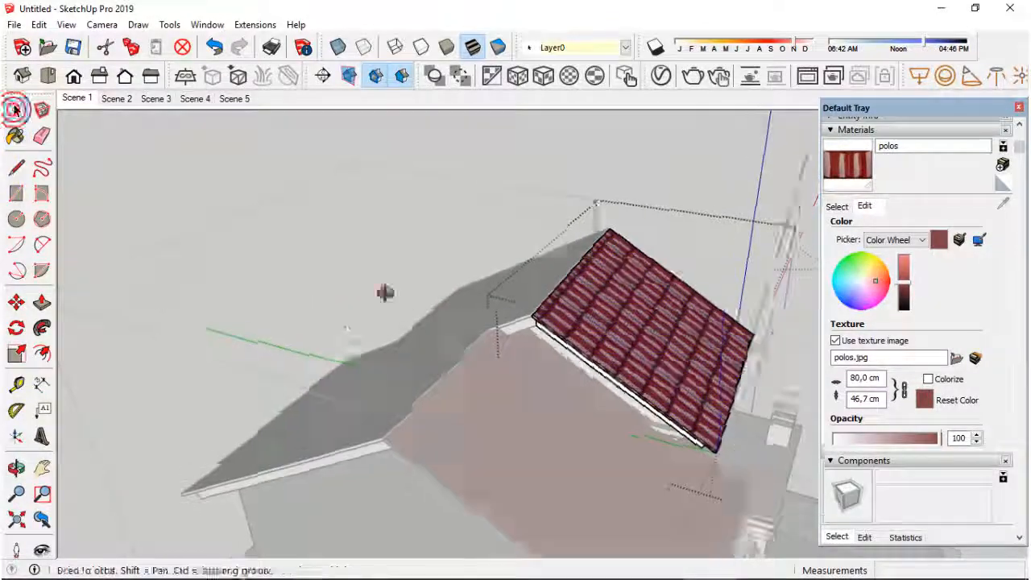
pyautogui.click(15, 109)
pyautogui.moveTo(384, 293); pyautogui.dragTo(521, 372, button='middle')
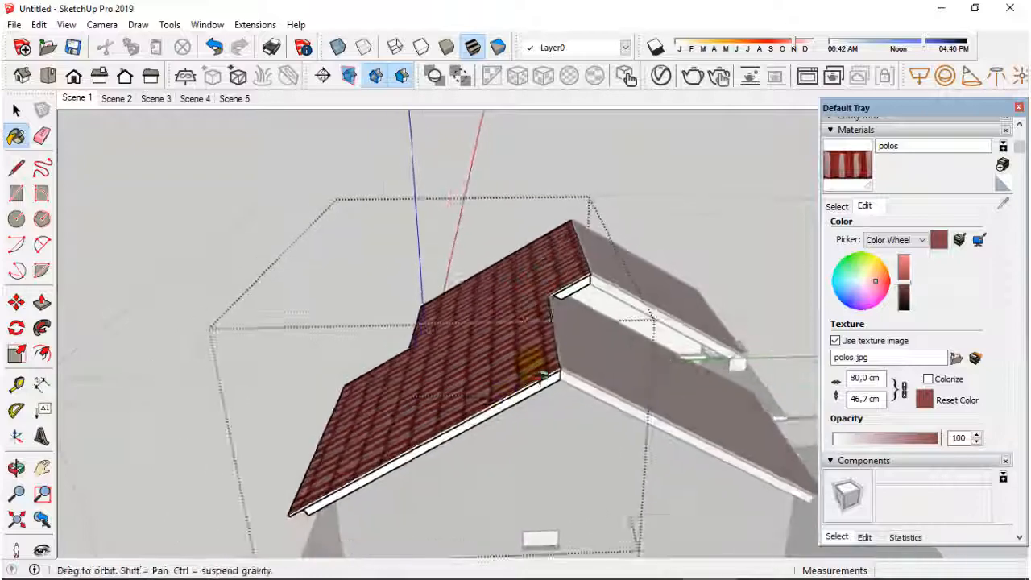
# - Paint the thin edge faces of the rear roof's tile layer with the polos material
pyautogui.scroll(3, 542, 376)
pyautogui.scroll(4, 572, 241)
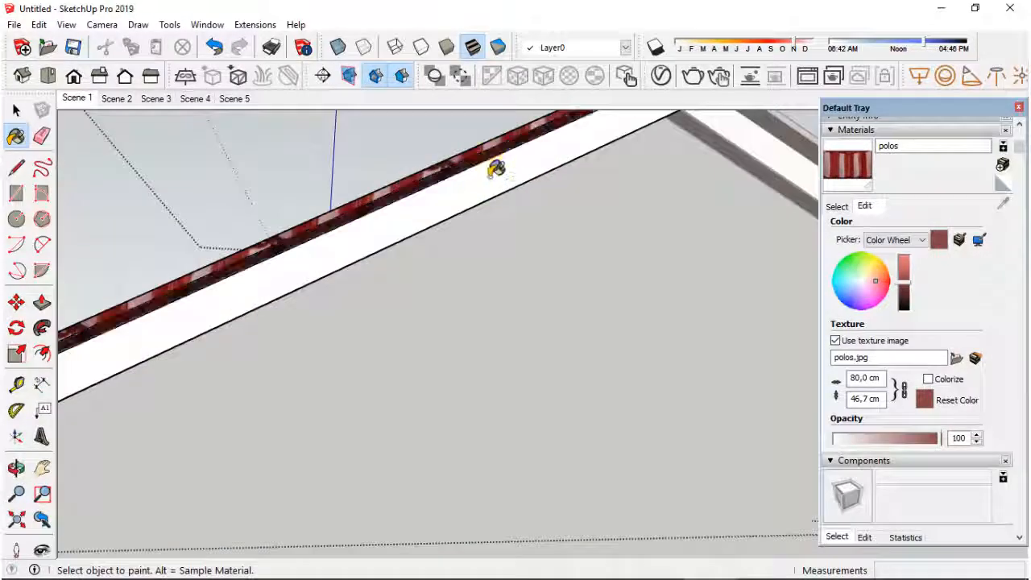
pyautogui.scroll(-5, 496, 169)
pyautogui.moveTo(429, 275)
pyautogui.mouseDown(button='middle')
pyautogui.moveTo(557, 324)
pyautogui.moveTo(762, 344)
pyautogui.moveTo(760, 357)
pyautogui.moveTo(211, 352)
pyautogui.moveTo(422, 313)
pyautogui.moveTo(426, 354)
pyautogui.mouseUp(button='middle')
pyautogui.scroll(3, 557, 323)
pyautogui.scroll(2, 763, 357)
pyautogui.scroll(-3, 730, 350)
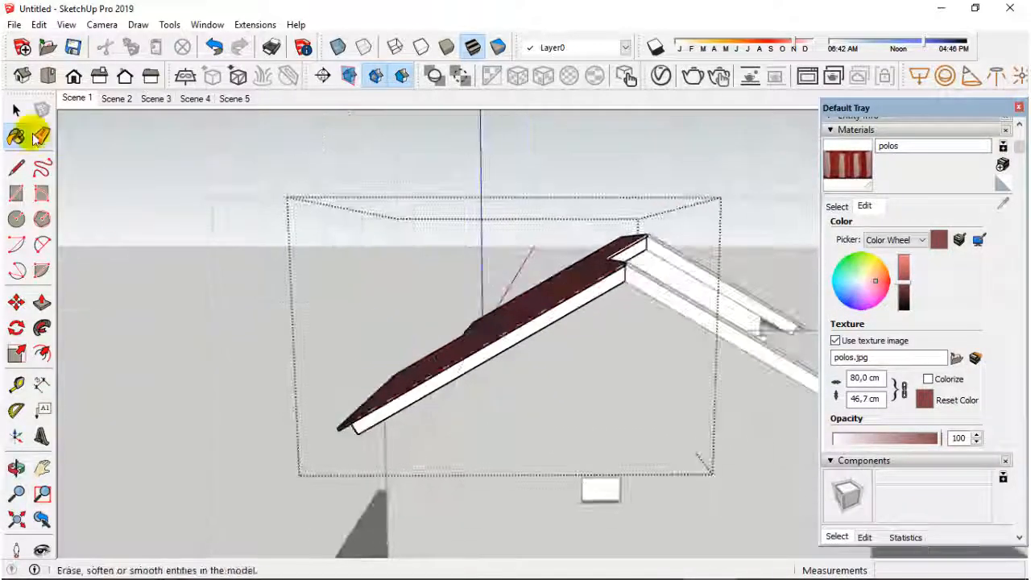
# - Leave the roof group and examine the tiled roof and painted facade from the side and front
pyautogui.click(16, 109)
pyautogui.click(180, 311)
pyautogui.moveTo(628, 330); pyautogui.dragTo(459, 322, button='middle')
pyautogui.click(18, 108)
pyautogui.moveTo(668, 314); pyautogui.dragTo(497, 322, button='middle')
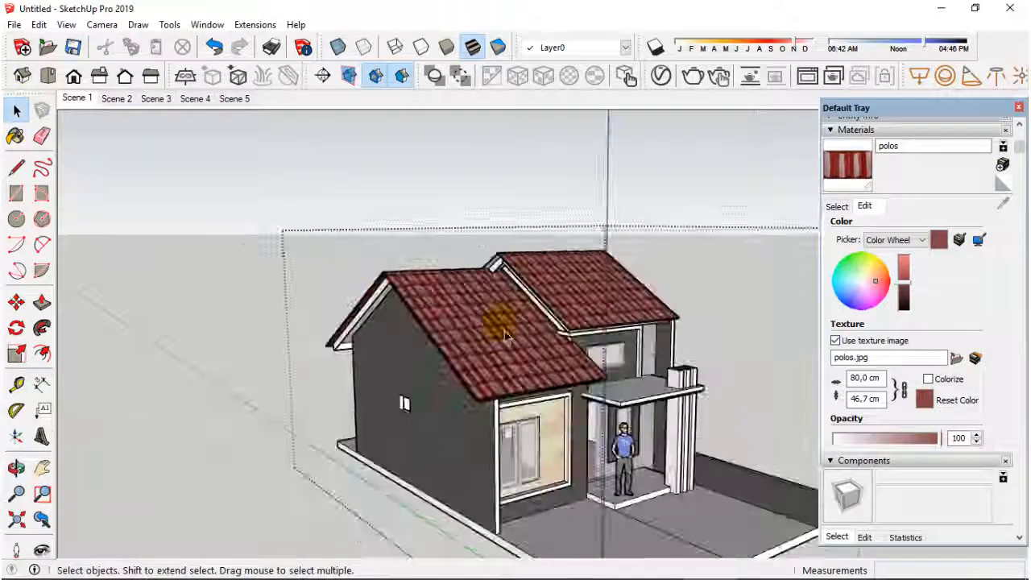
pyautogui.moveTo(669, 370); pyautogui.dragTo(483, 321, button='middle')
pyautogui.scroll(-1, 265, 296)
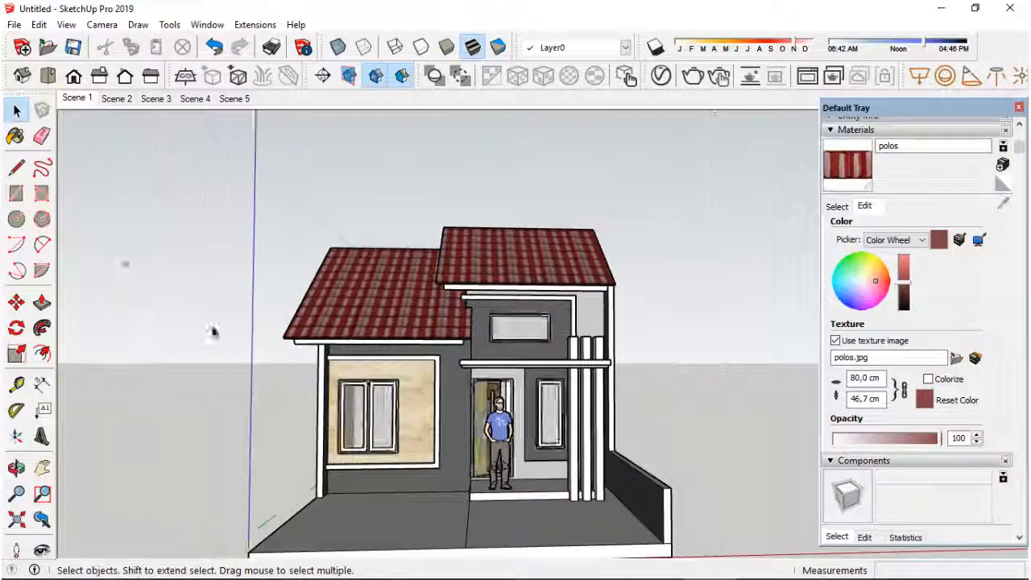
pyautogui.scroll(2, 798, 386)
# - Close the Default Tray and restore the Scene 1 view of the whole house
pyautogui.click(1018, 108)
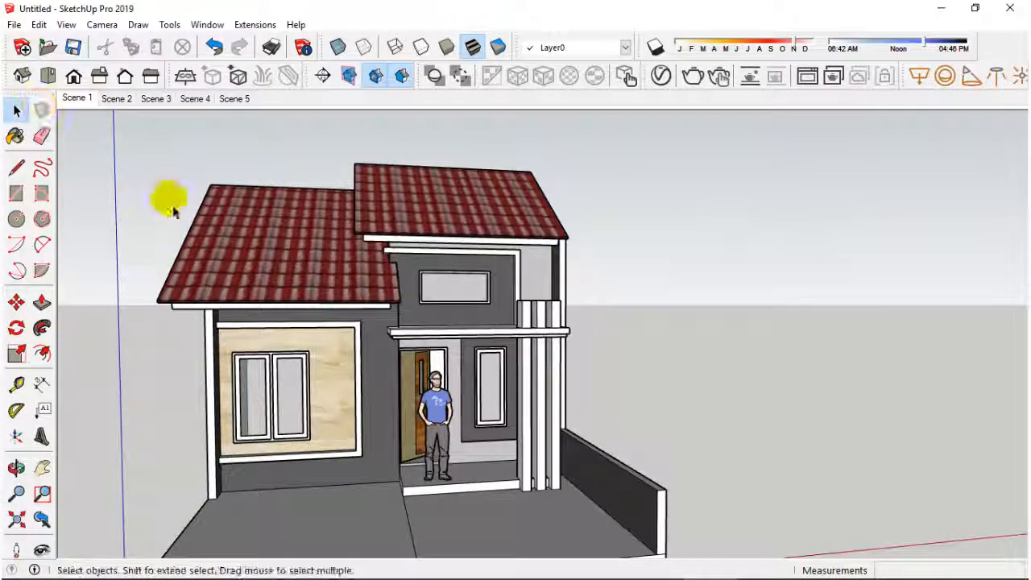
pyautogui.click(76, 98)
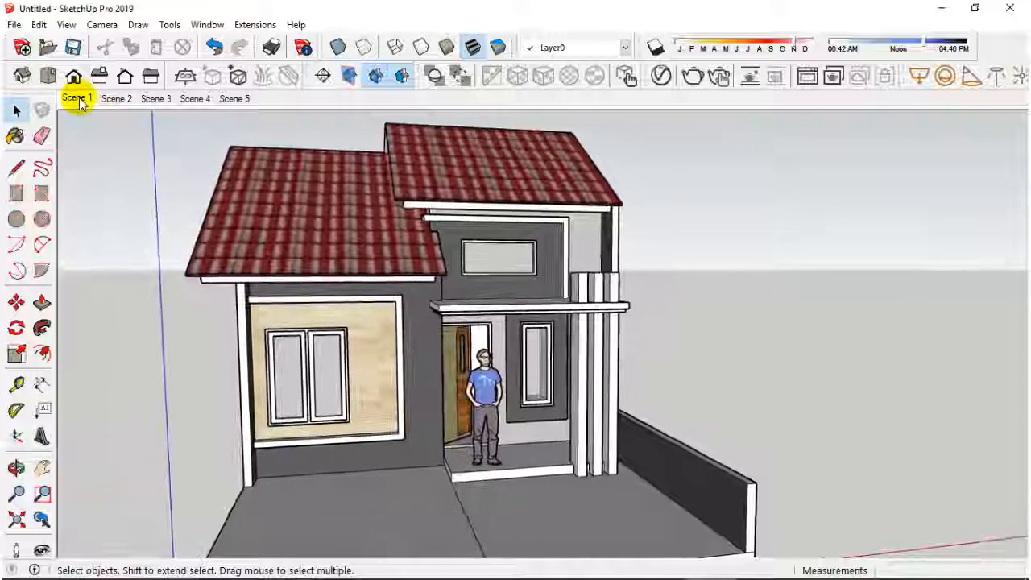
pyautogui.scroll(-3, 357, 223)
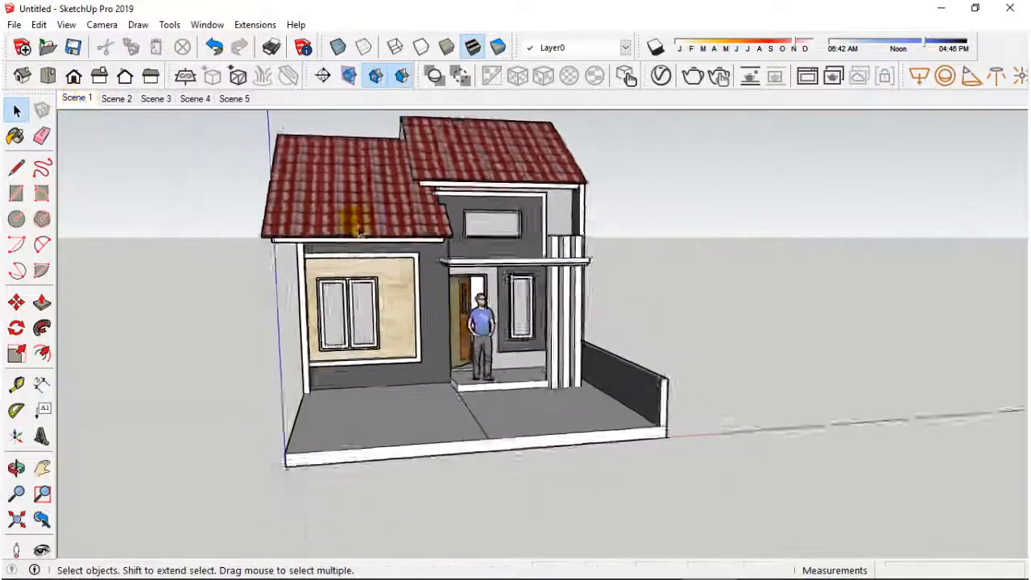
# - Copy the whole house 600 cm along the red axis so the duplicate adjoins the original
pyautogui.click(356, 221)
pyautogui.moveTo(356, 221); pyautogui.dragTo(346, 234, button='middle')
pyautogui.click(16, 303)
pyautogui.scroll(1, 319, 437)
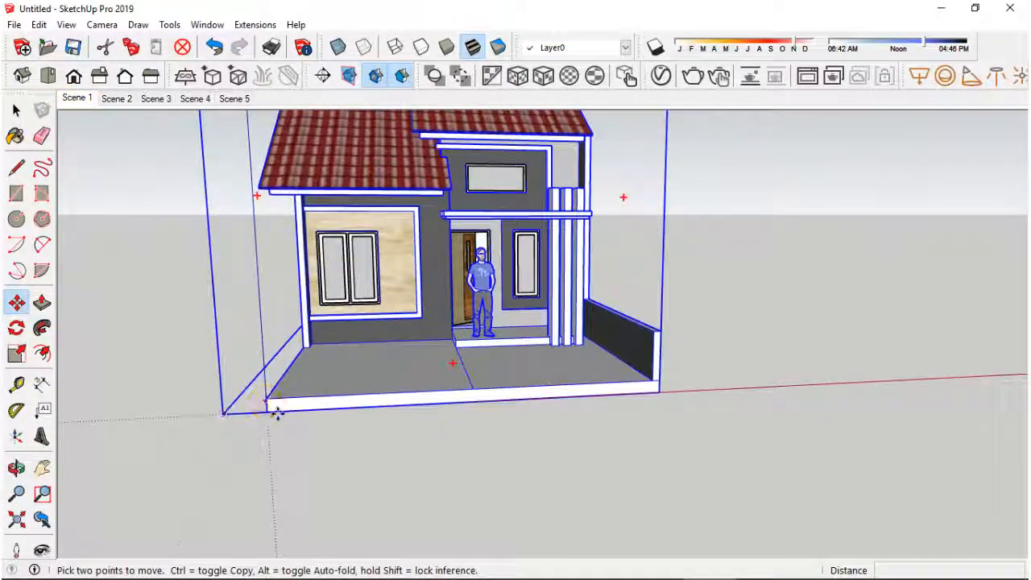
pyautogui.click(276, 413)
pyautogui.press('ctrl')
pyautogui.click(659, 386)
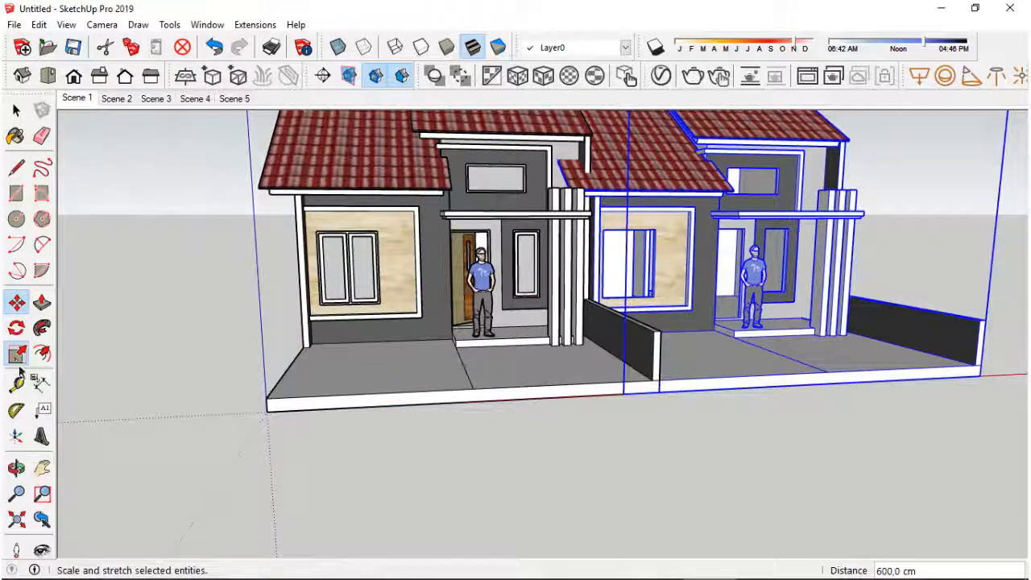
# - Move the copied house about 180 cm along the red axis away from the original
pyautogui.moveTo(672, 323); pyautogui.dragTo(592, 262, button='middle')
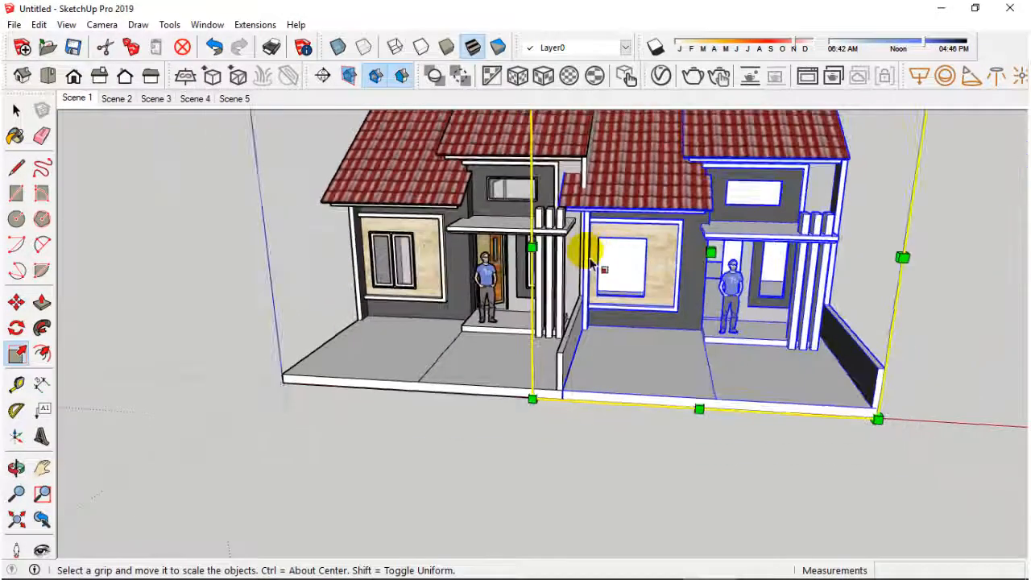
pyautogui.click(18, 309)
pyautogui.click(404, 440)
pyautogui.click(518, 462)
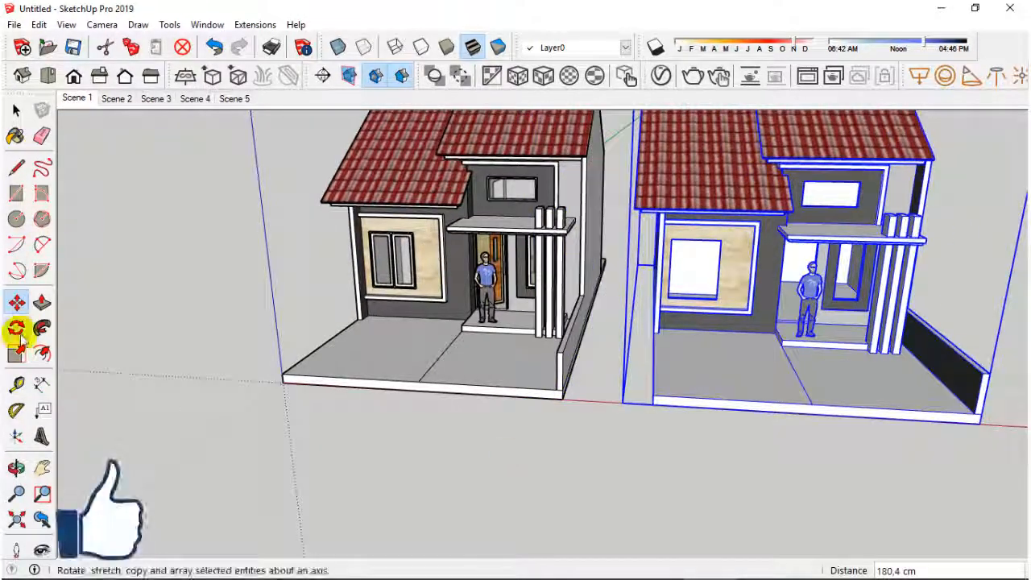
# - Mirror the copied house by scaling it along the red axis by -1
pyautogui.scroll(-2, 669, 274)
pyautogui.click(642, 224)
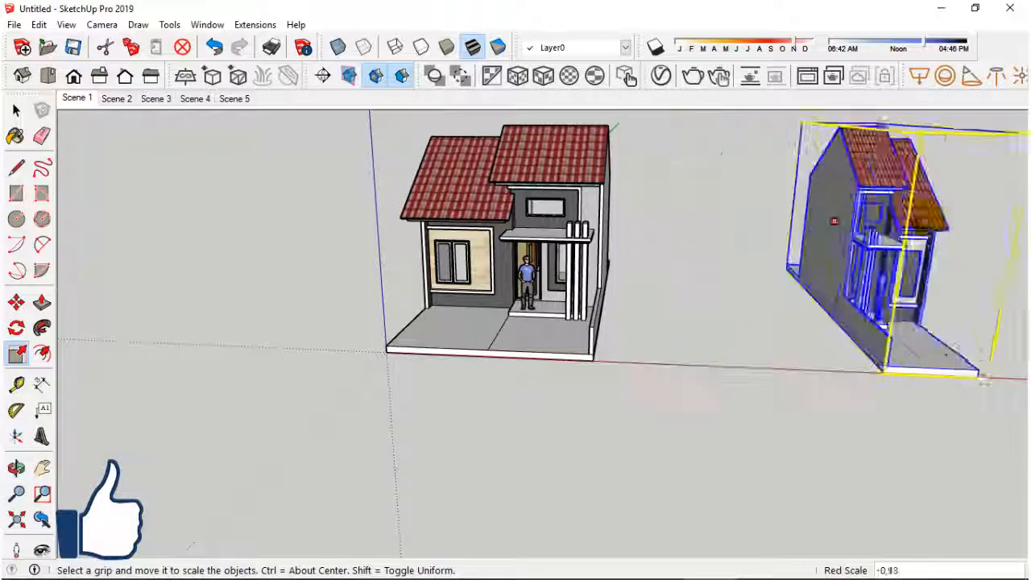
pyautogui.write('-1')
pyautogui.press('Return')
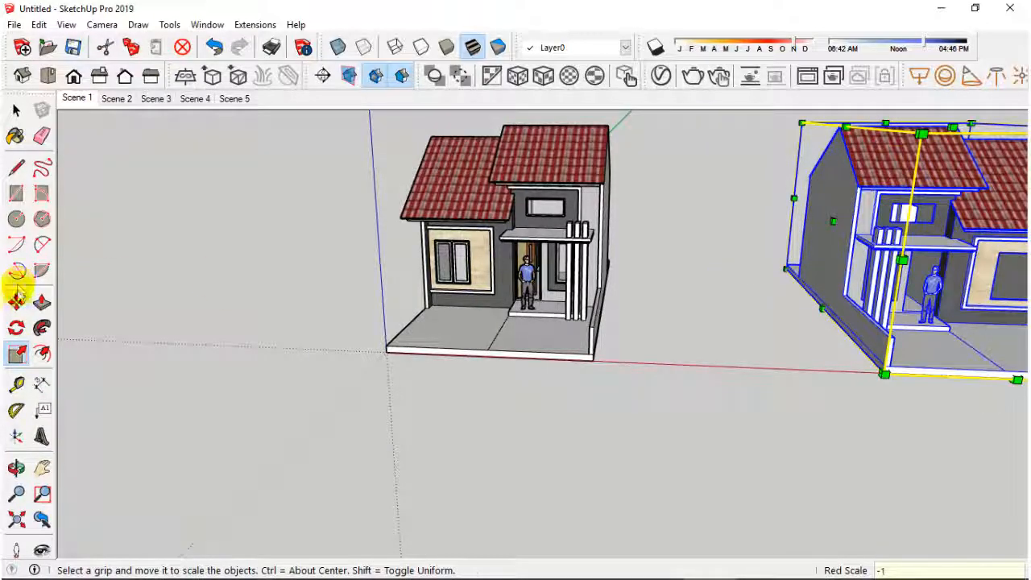
# - Move the mirrored house 760.4 cm along the red axis against the original's boundary-wall side and deselect it
pyautogui.click(18, 299)
pyautogui.moveTo(834, 371); pyautogui.dragTo(568, 365)
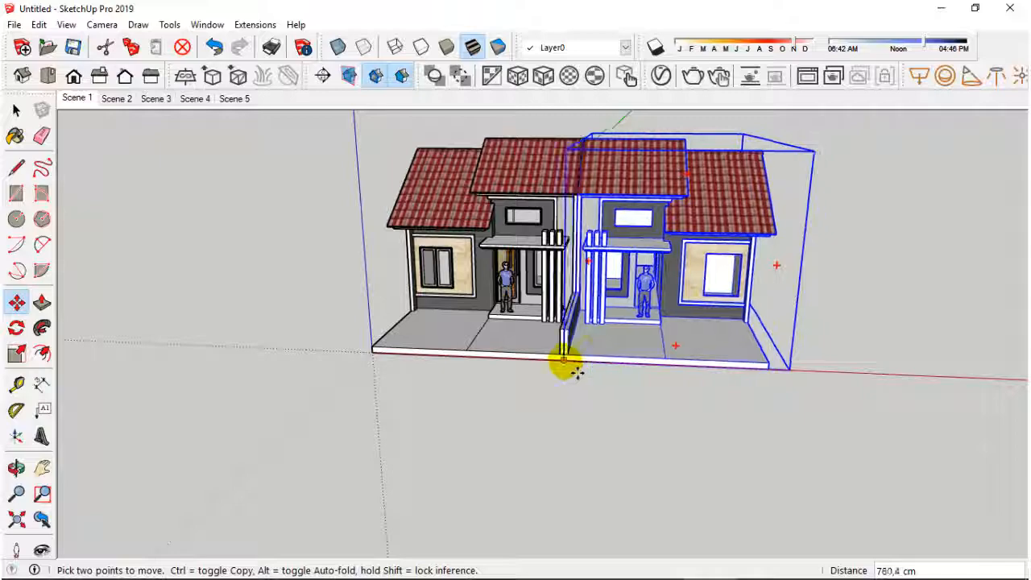
pyautogui.click(237, 264)
# - Examine the mirrored pair of houses from the front, including the window and door openings of the copy
pyautogui.scroll(2, 670, 321)
pyautogui.moveTo(669, 320); pyautogui.dragTo(670, 281, button='middle')
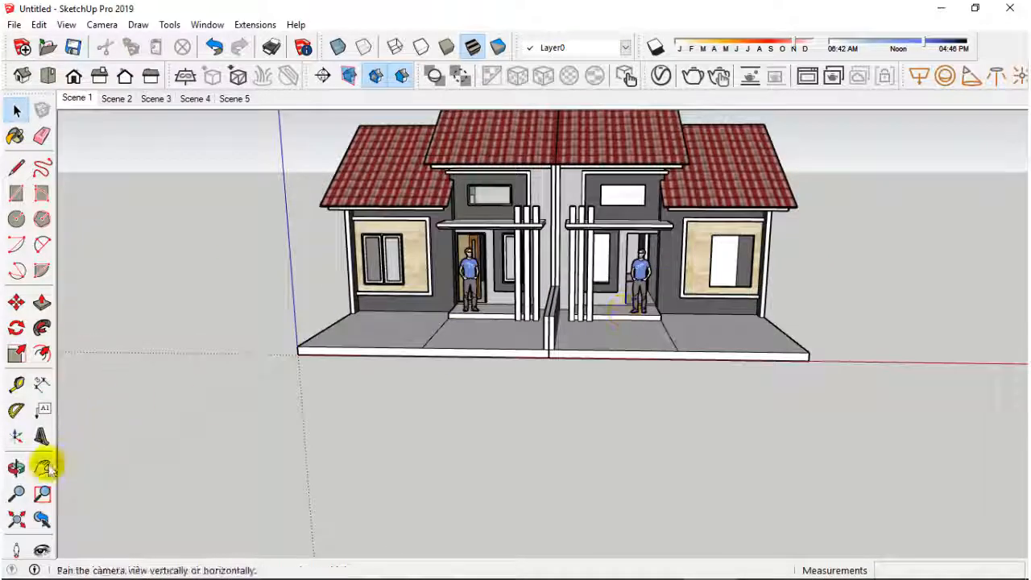
pyautogui.click(46, 467)
pyautogui.moveTo(564, 244); pyautogui.dragTo(536, 318)
pyautogui.scroll(2, 536, 318)
pyautogui.moveTo(537, 319); pyautogui.dragTo(678, 329, button='middle')
pyautogui.moveTo(662, 292); pyautogui.dragTo(637, 329)
pyautogui.scroll(1, 635, 330)
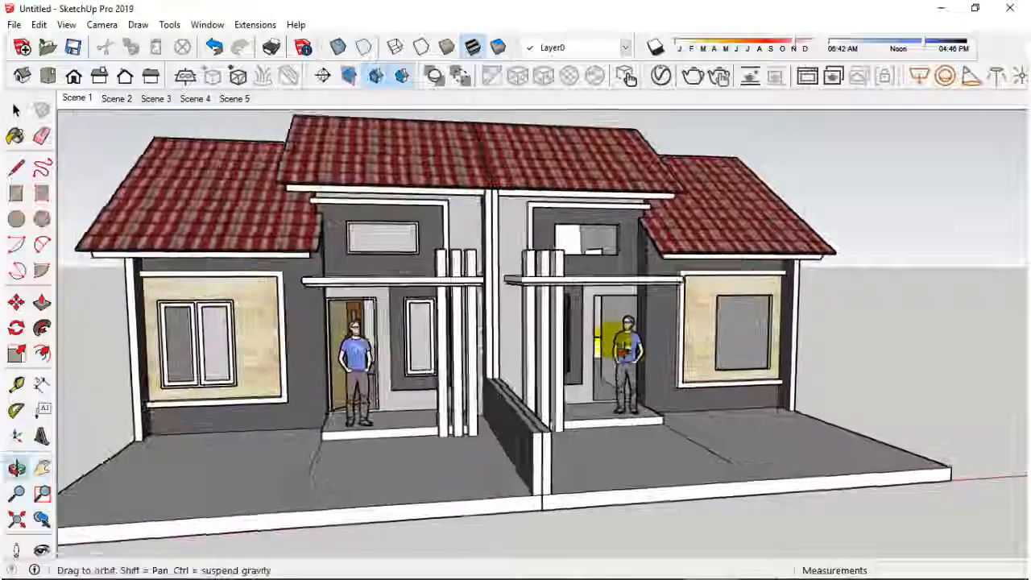